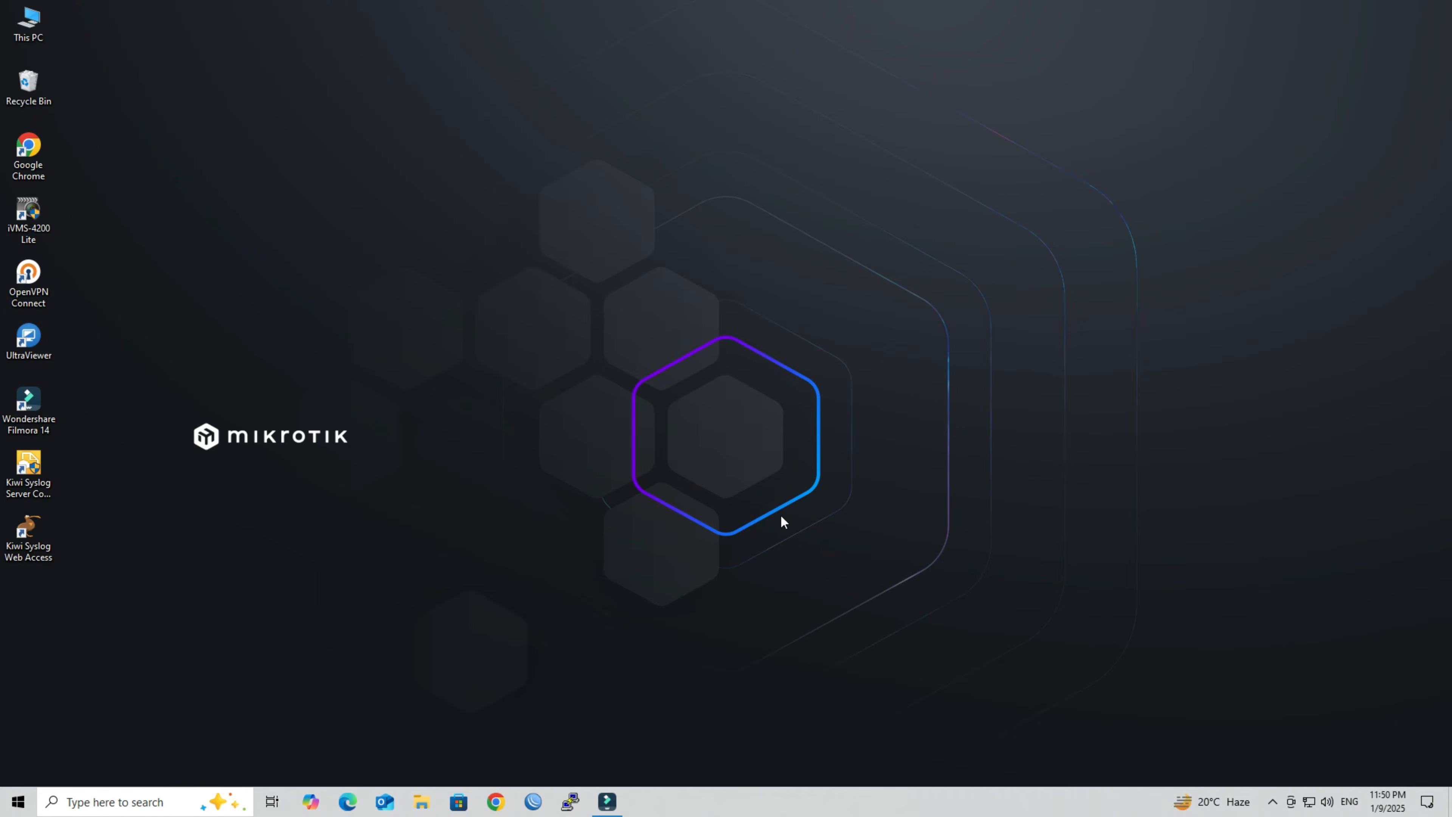
Step: Switch to WinBox and log in to the MikroTik router as admin by entering the account password
left_click(536, 803)
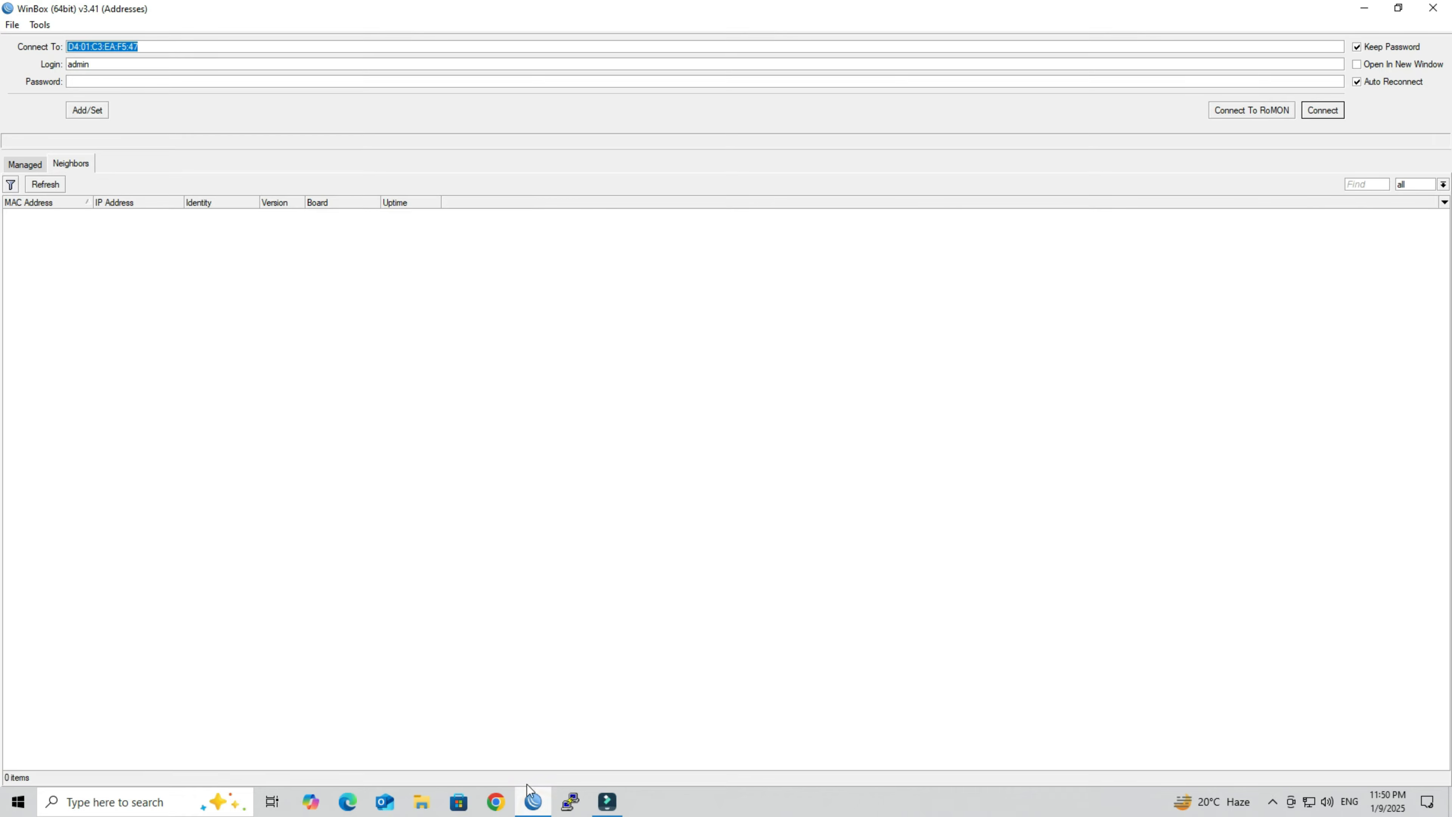
left_click(572, 82)
type("***")
key("Return")
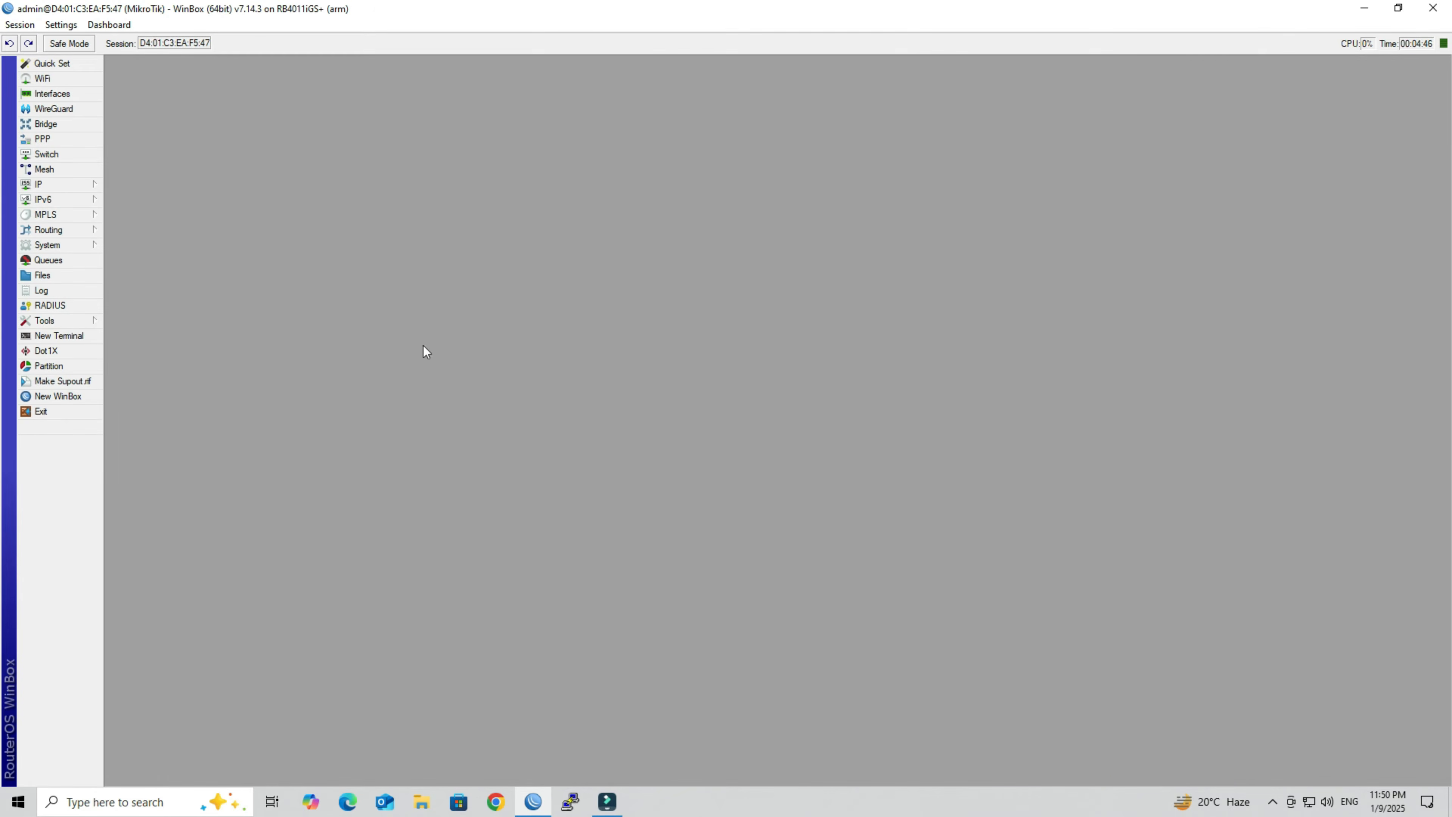
Step: Open the router's system logging settings and move the Logging window aside
left_click(80, 249)
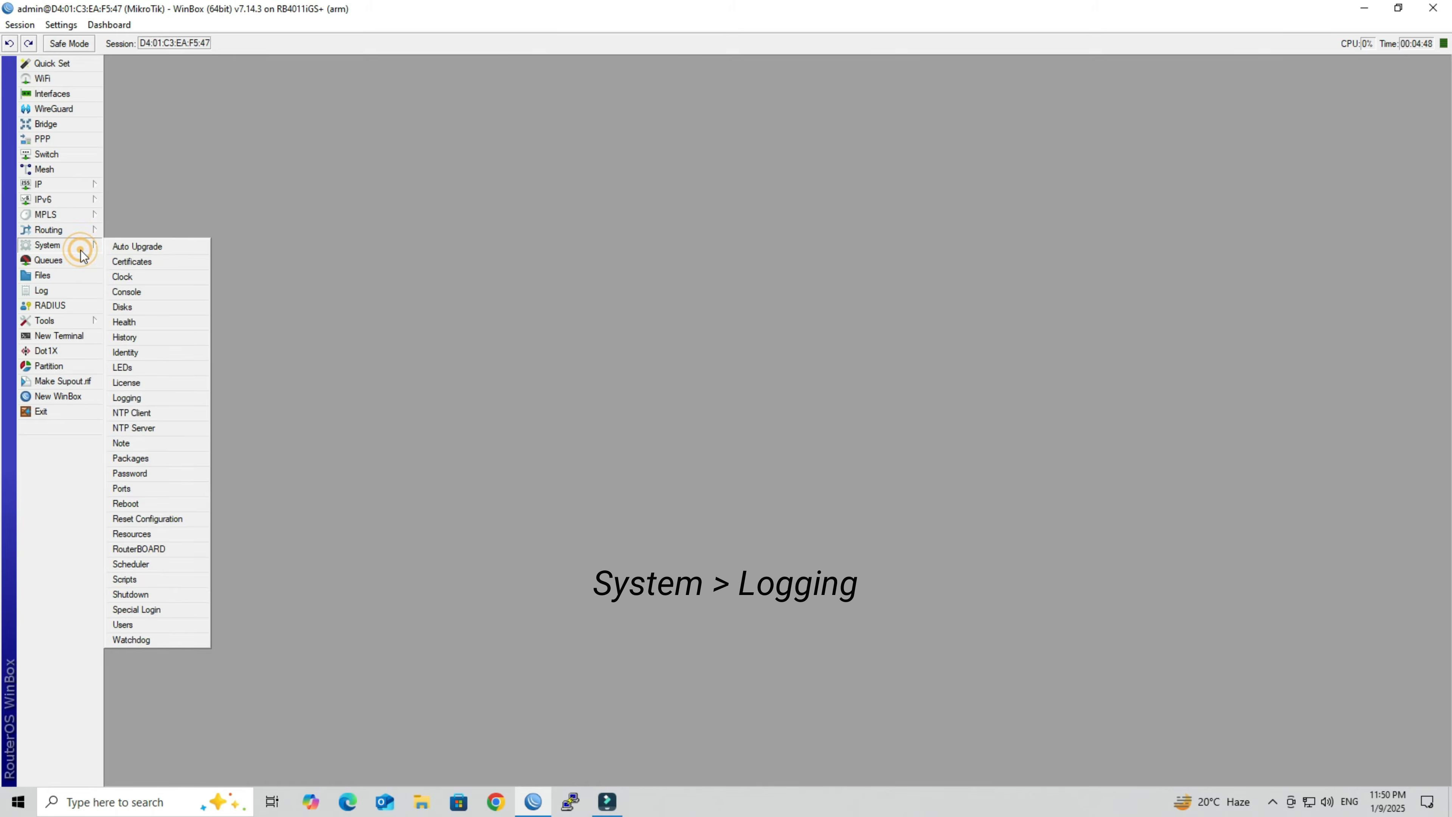
left_click(171, 401)
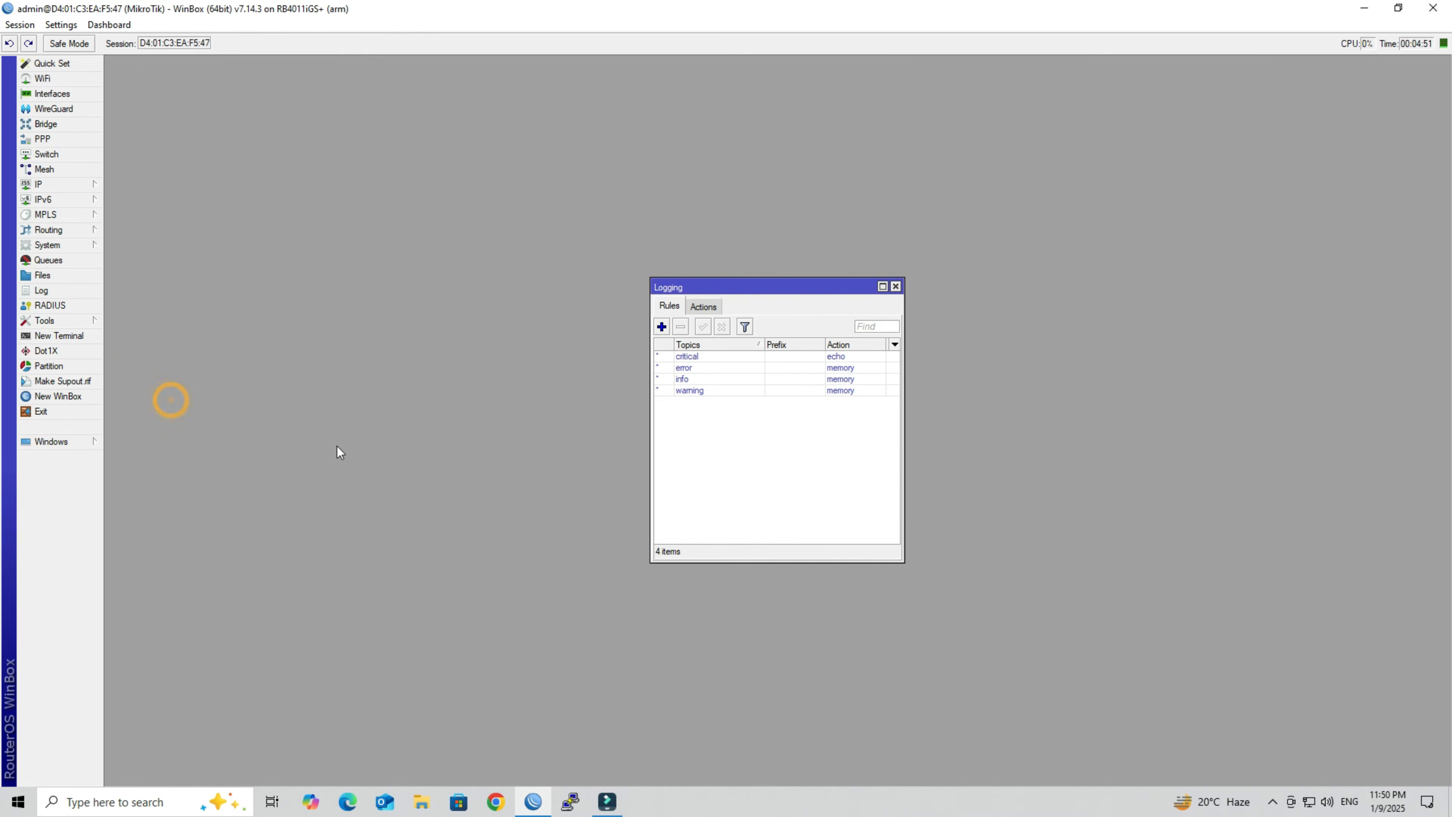
left_click_drag(797, 282, 655, 223)
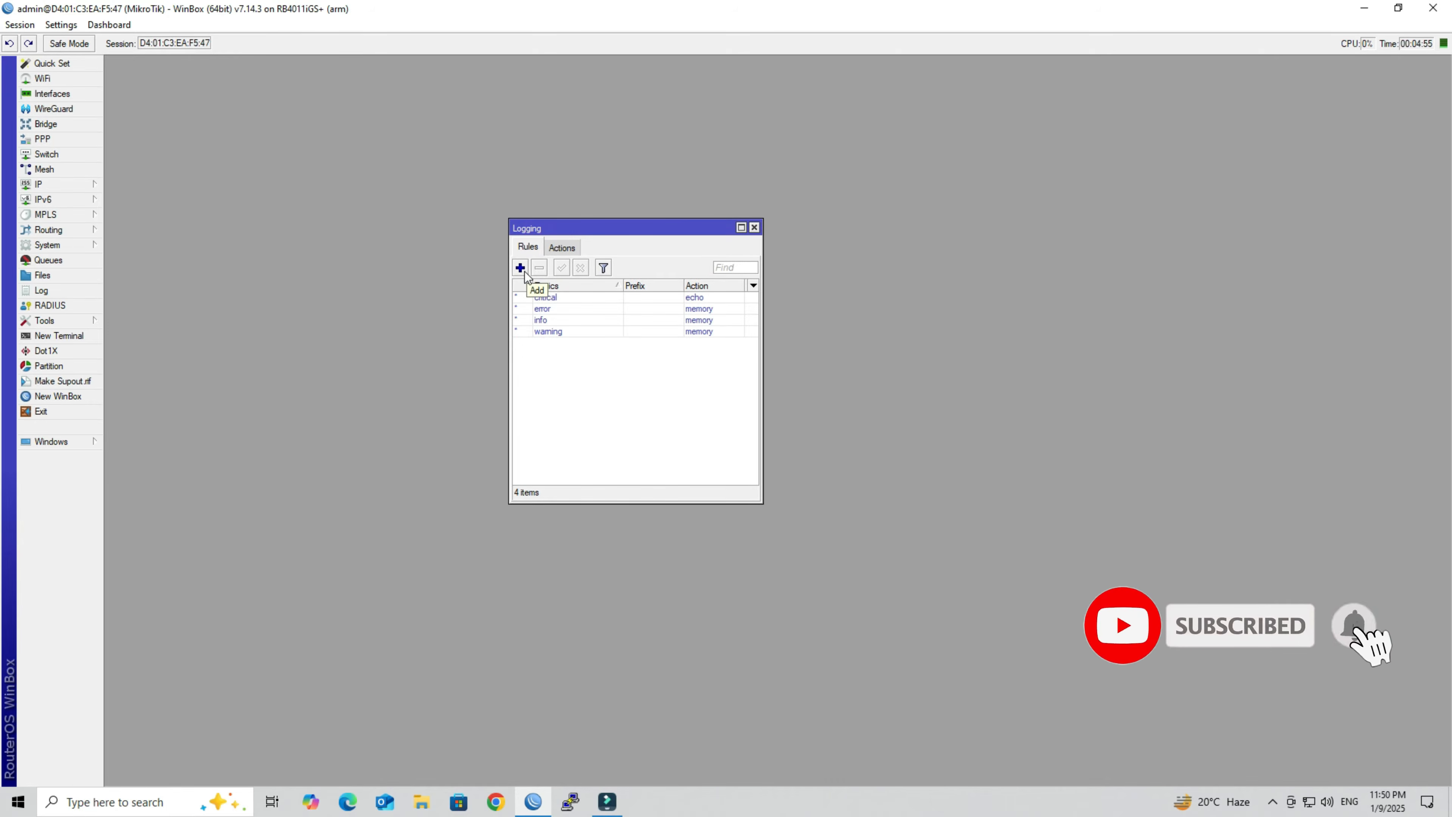
Step: Add a logging rule for the firewall topic with the remote action and save it
left_click(524, 272)
left_click(753, 368)
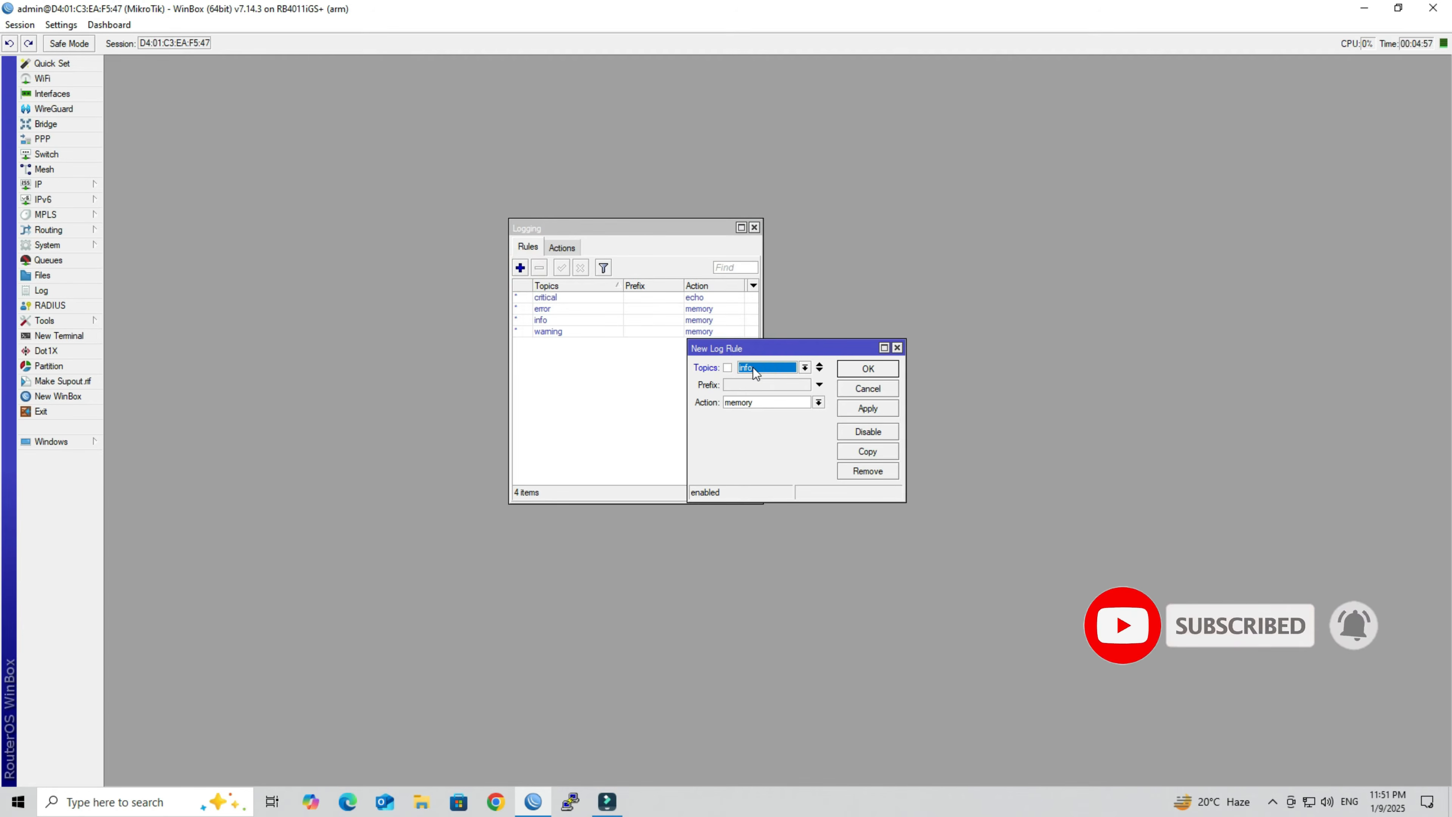
scroll(754, 370, "down", 10)
scroll(753, 370, "up", 12)
scroll(754, 370, "down", 1)
scroll(754, 371, "down", 1)
left_click(754, 370)
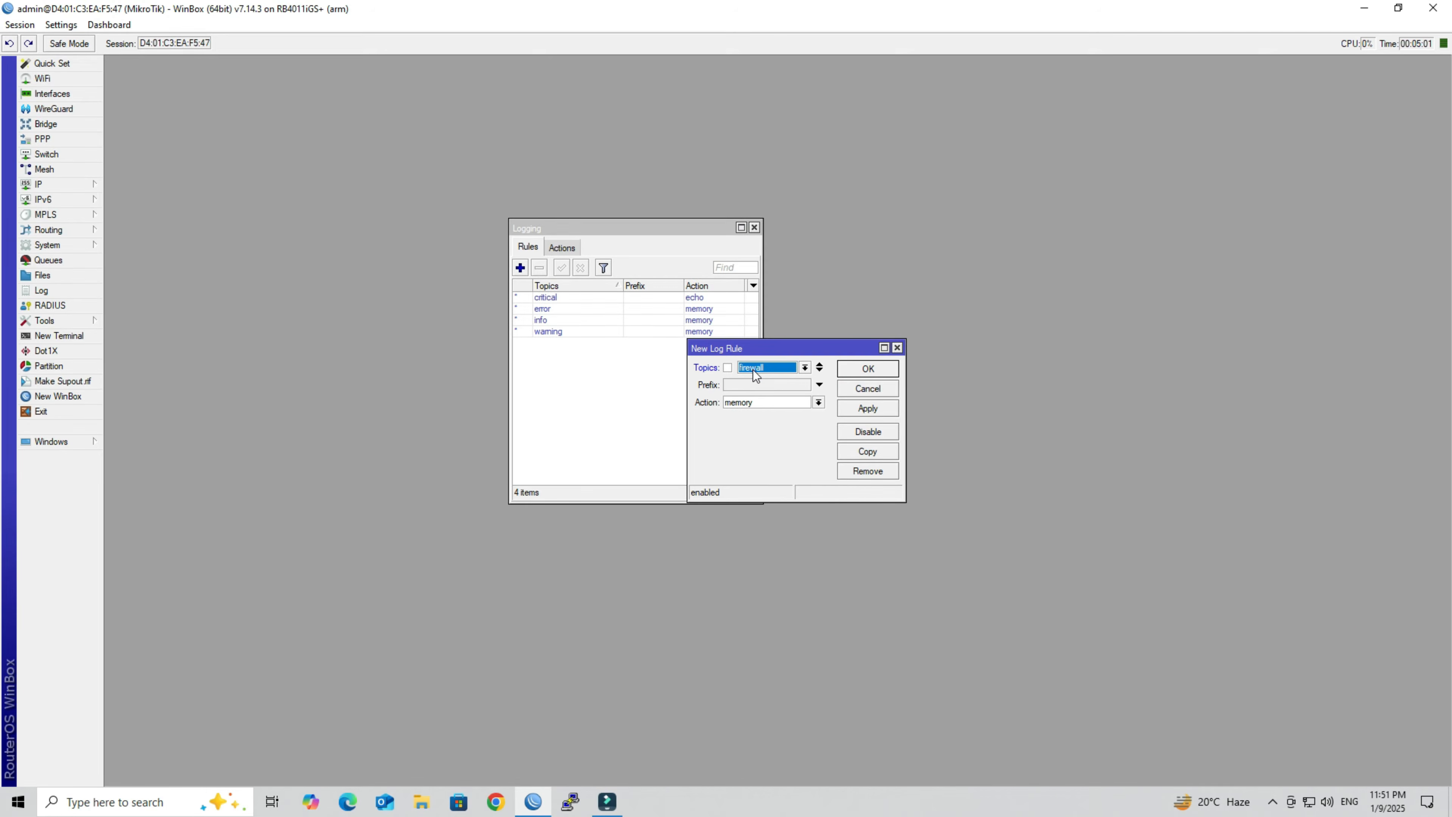
left_click(765, 402)
left_click(764, 444)
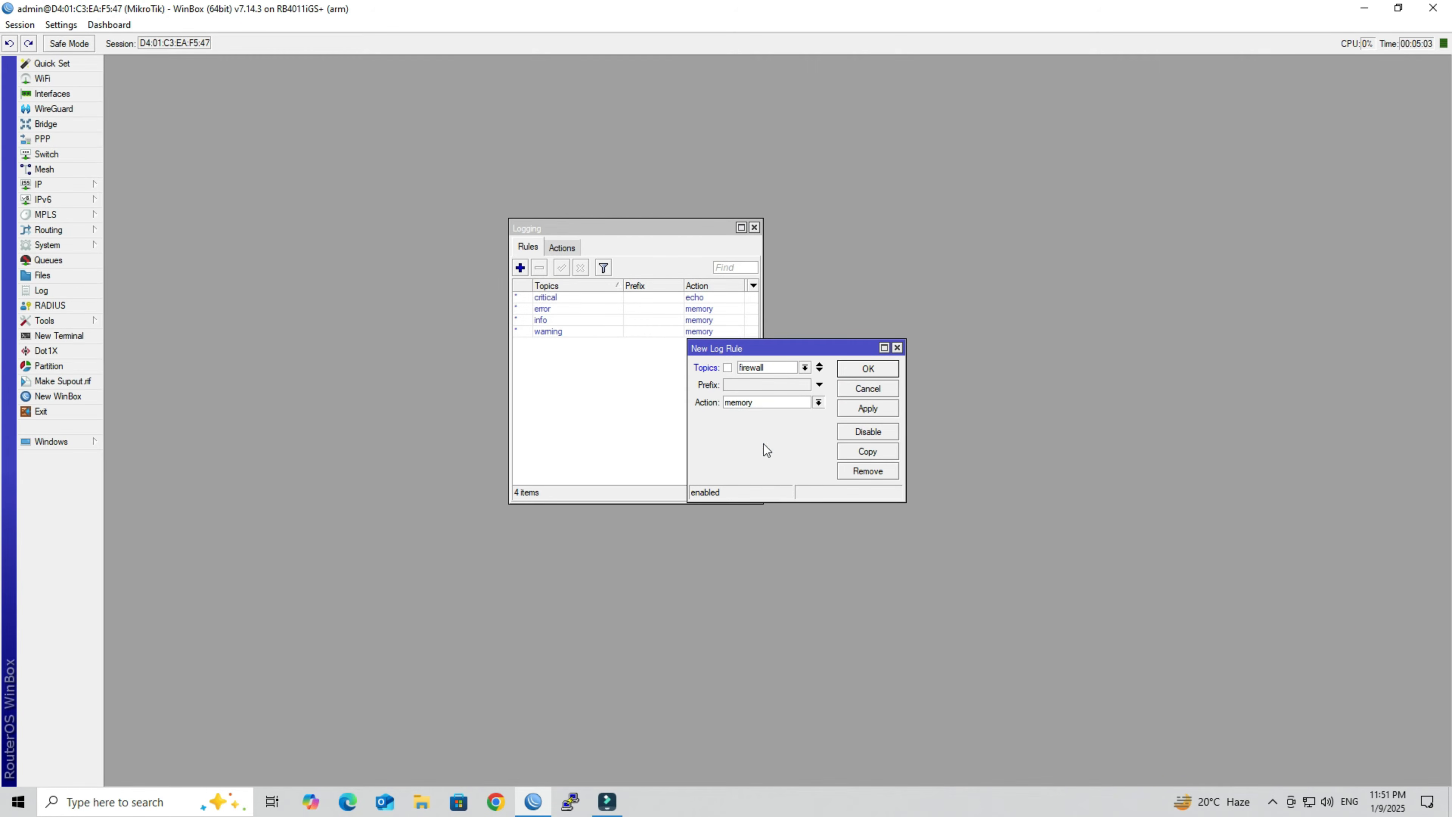
left_click(856, 409)
left_click(857, 371)
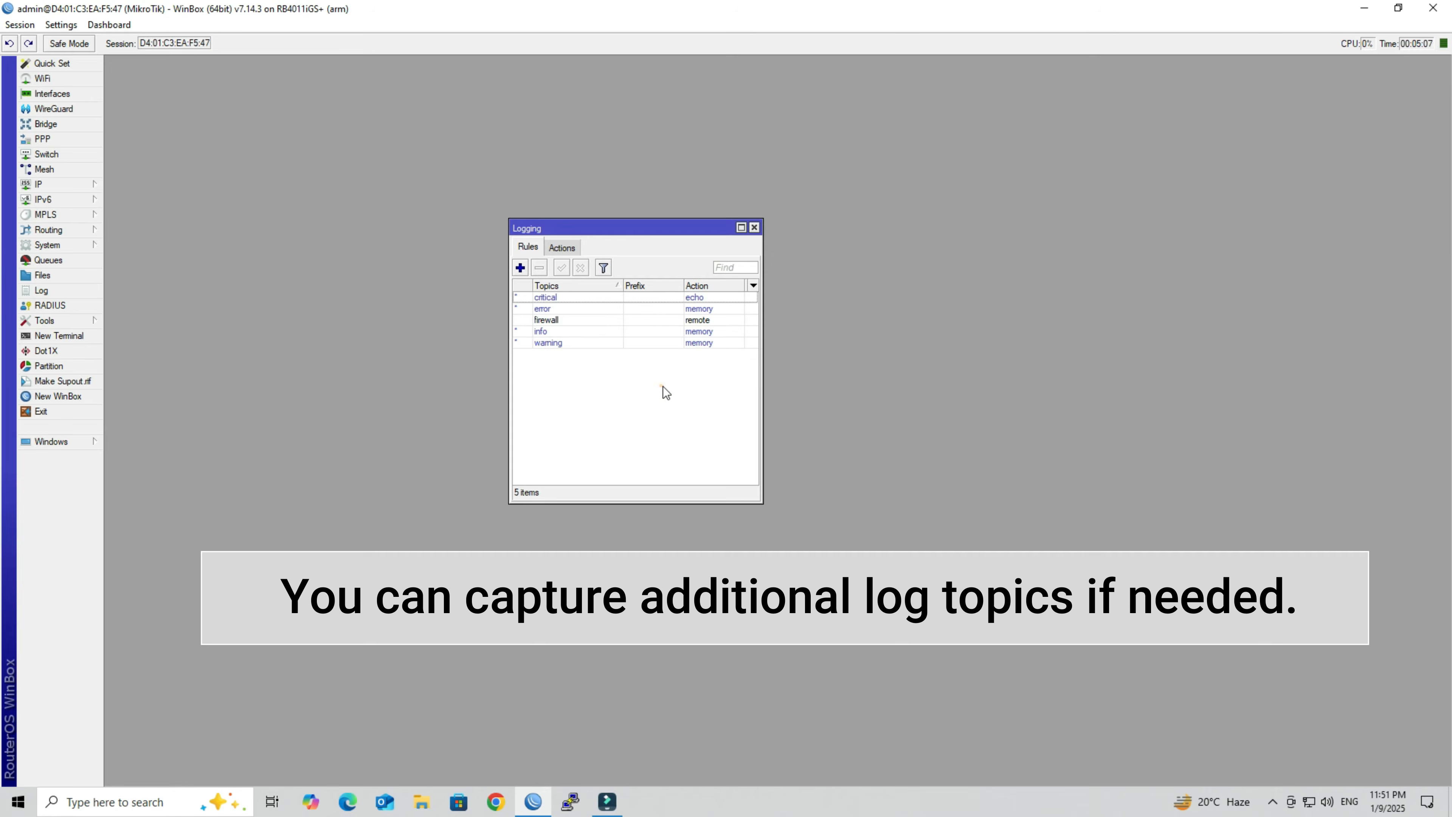
left_click(661, 385)
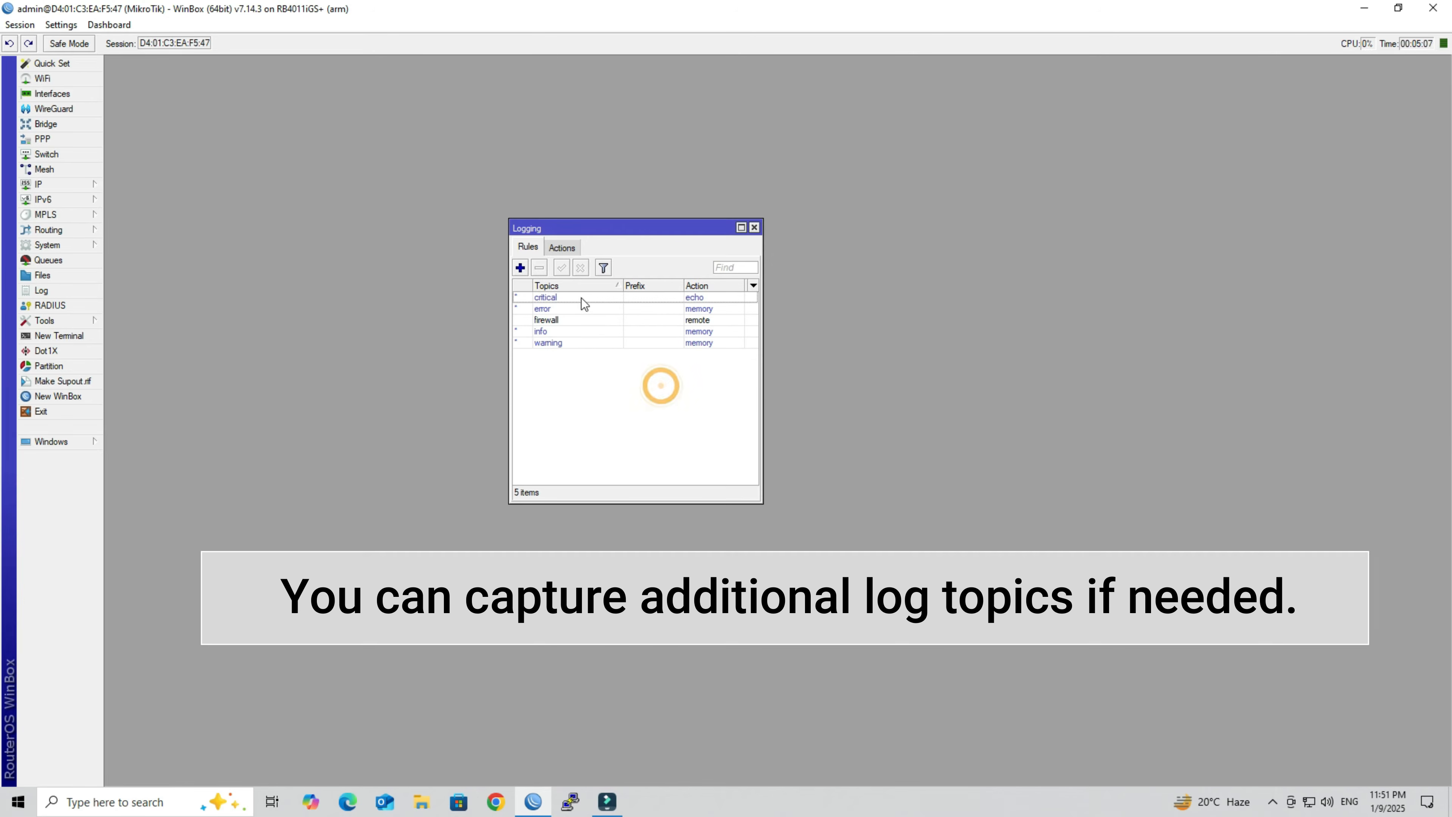
Step: Add another logging rule for the info topic with the memory action and save it
left_click(519, 268)
left_click(744, 368)
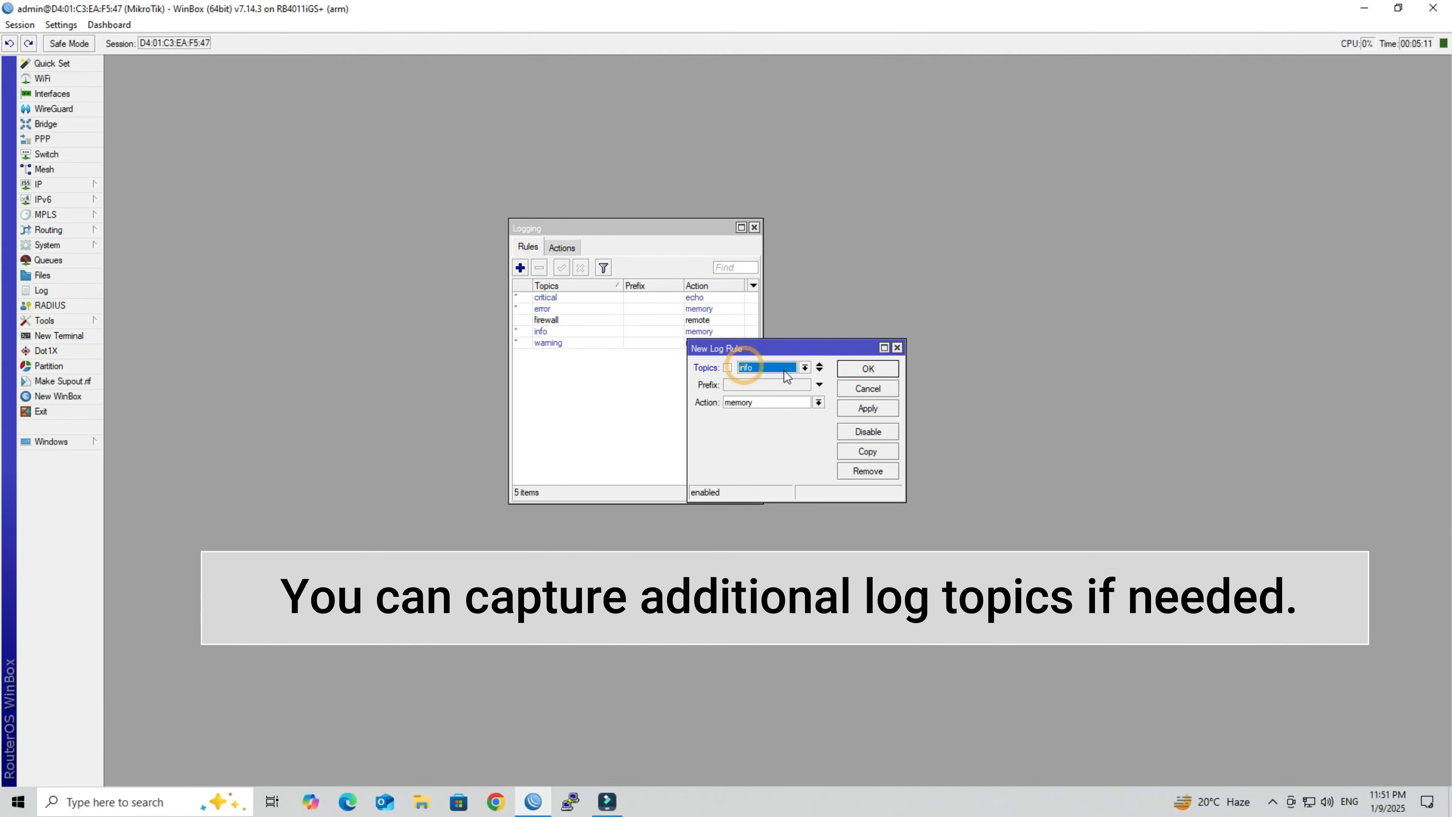
left_click(771, 401)
left_click(770, 446)
left_click(769, 449)
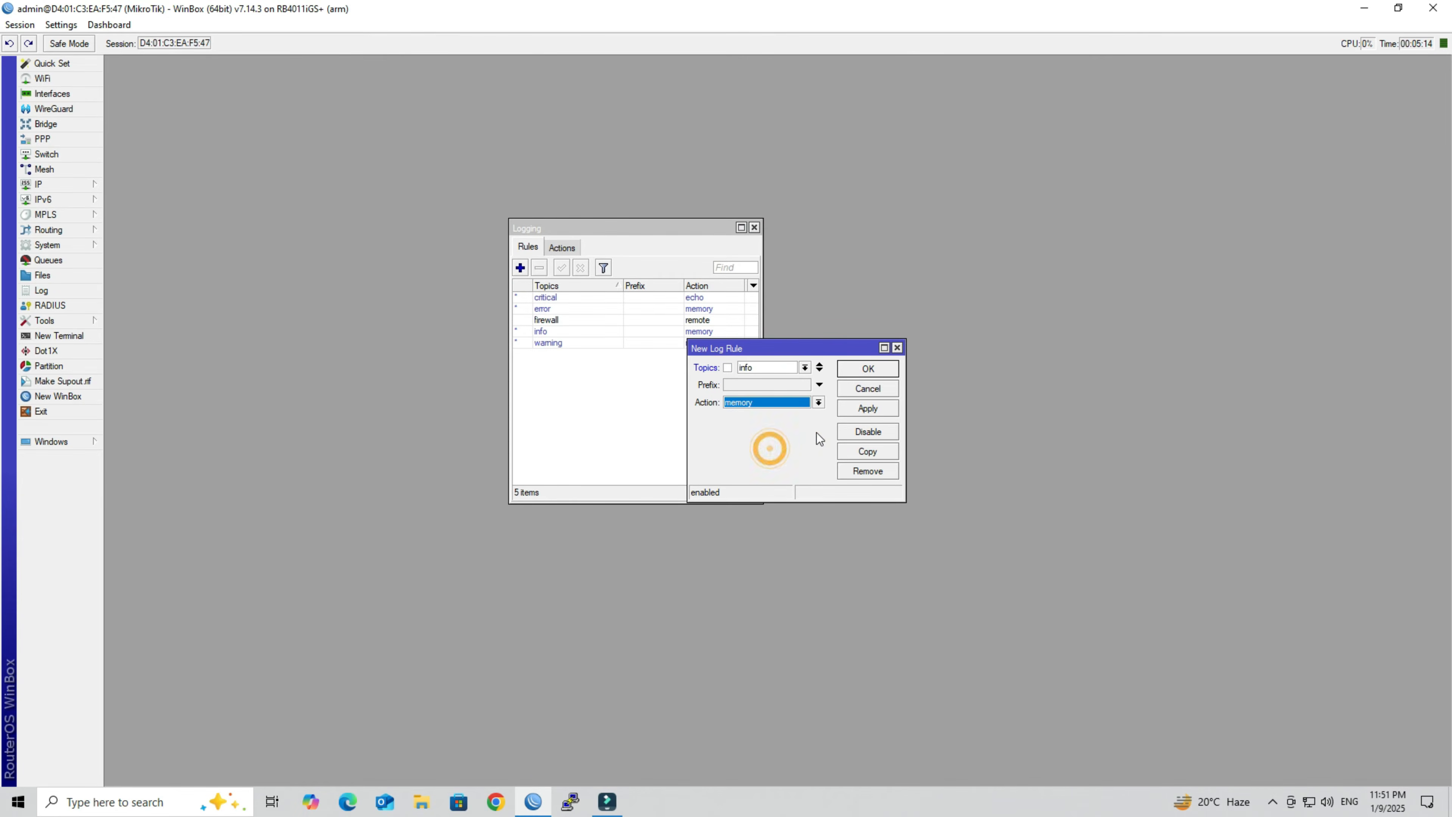
left_click(867, 408)
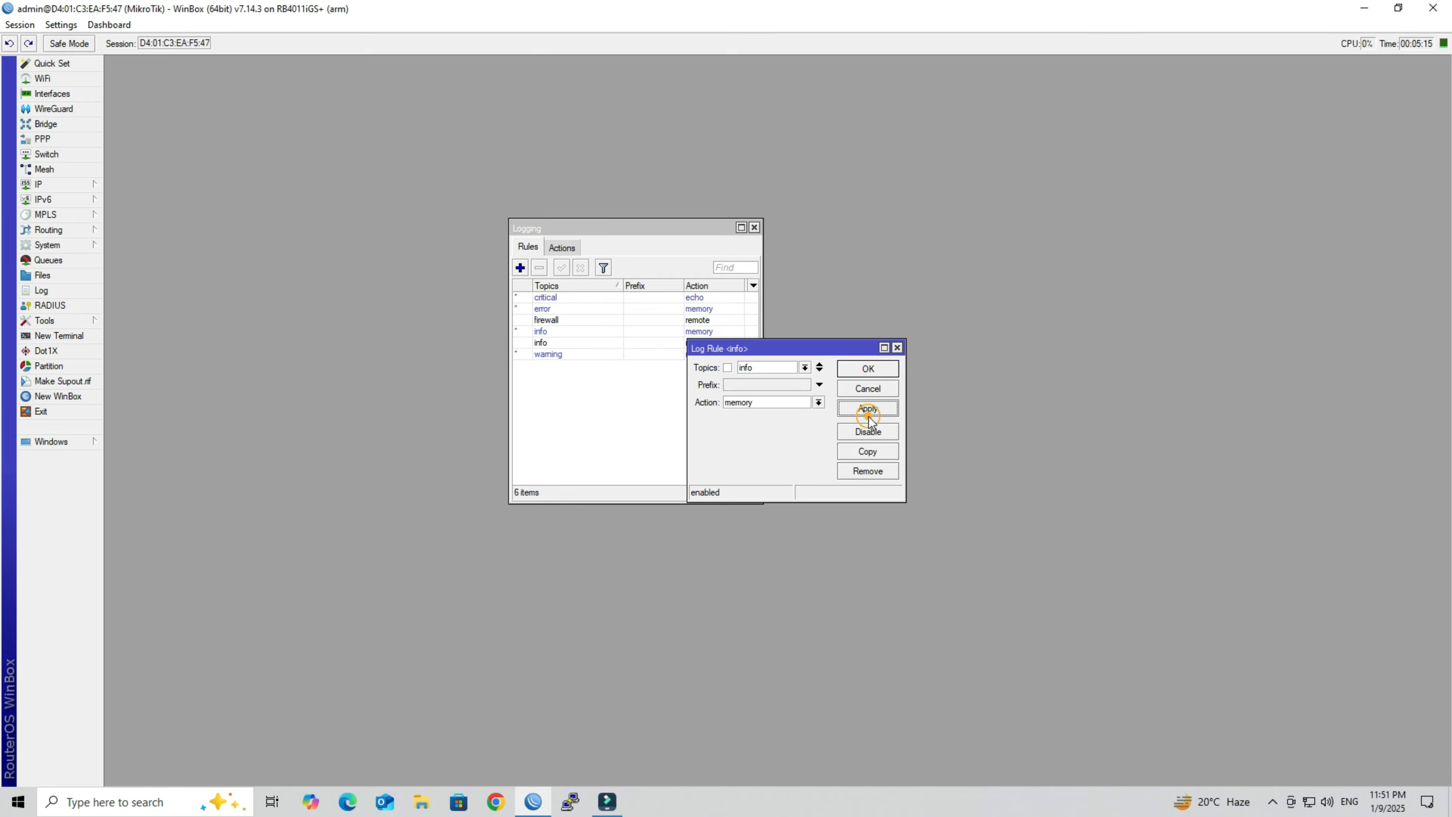
left_click(864, 371)
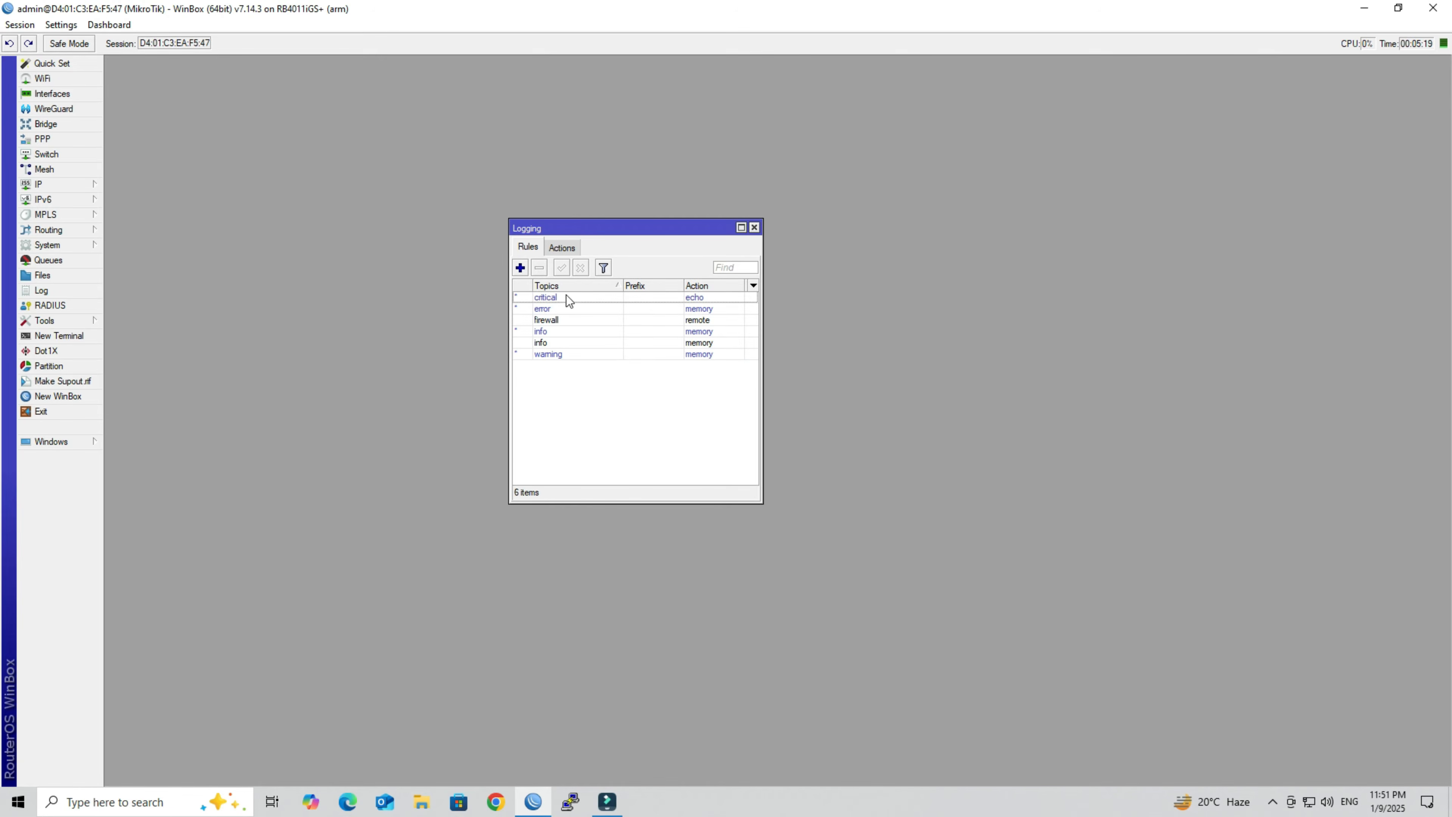
Step: Open the settings of the default remote log action at its remote address
left_click(563, 247)
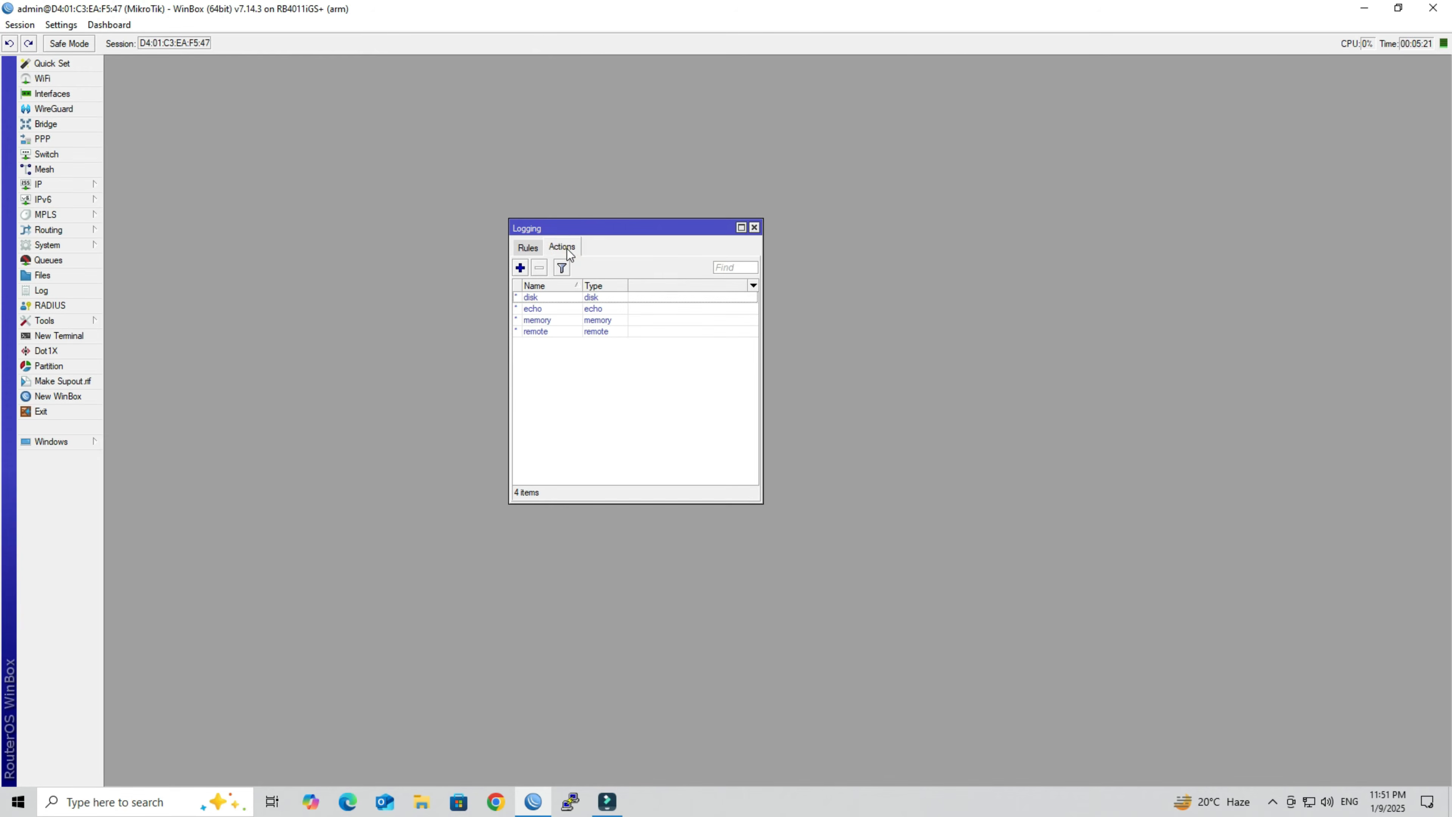
double_click(558, 333)
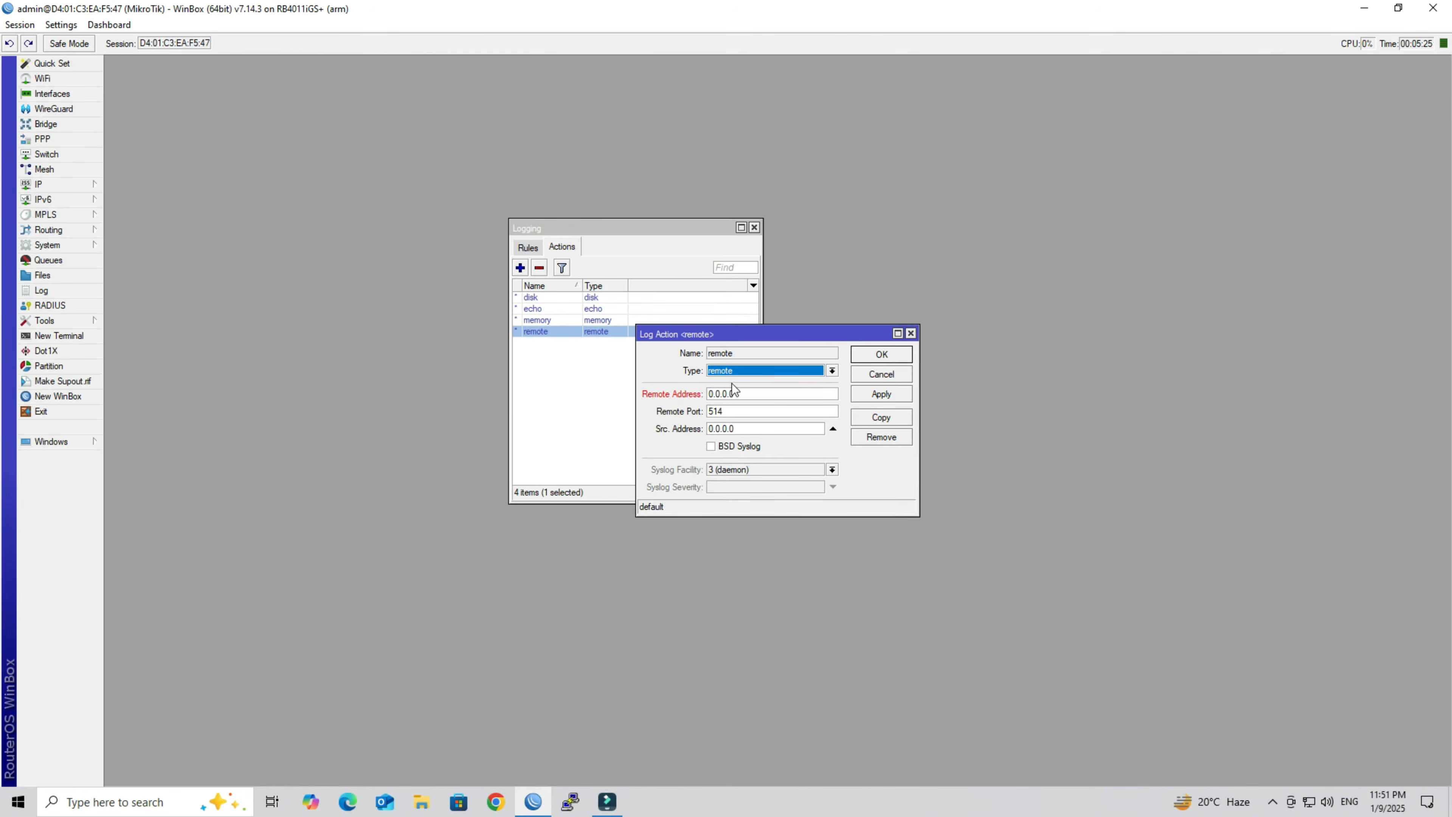
double_click(757, 395)
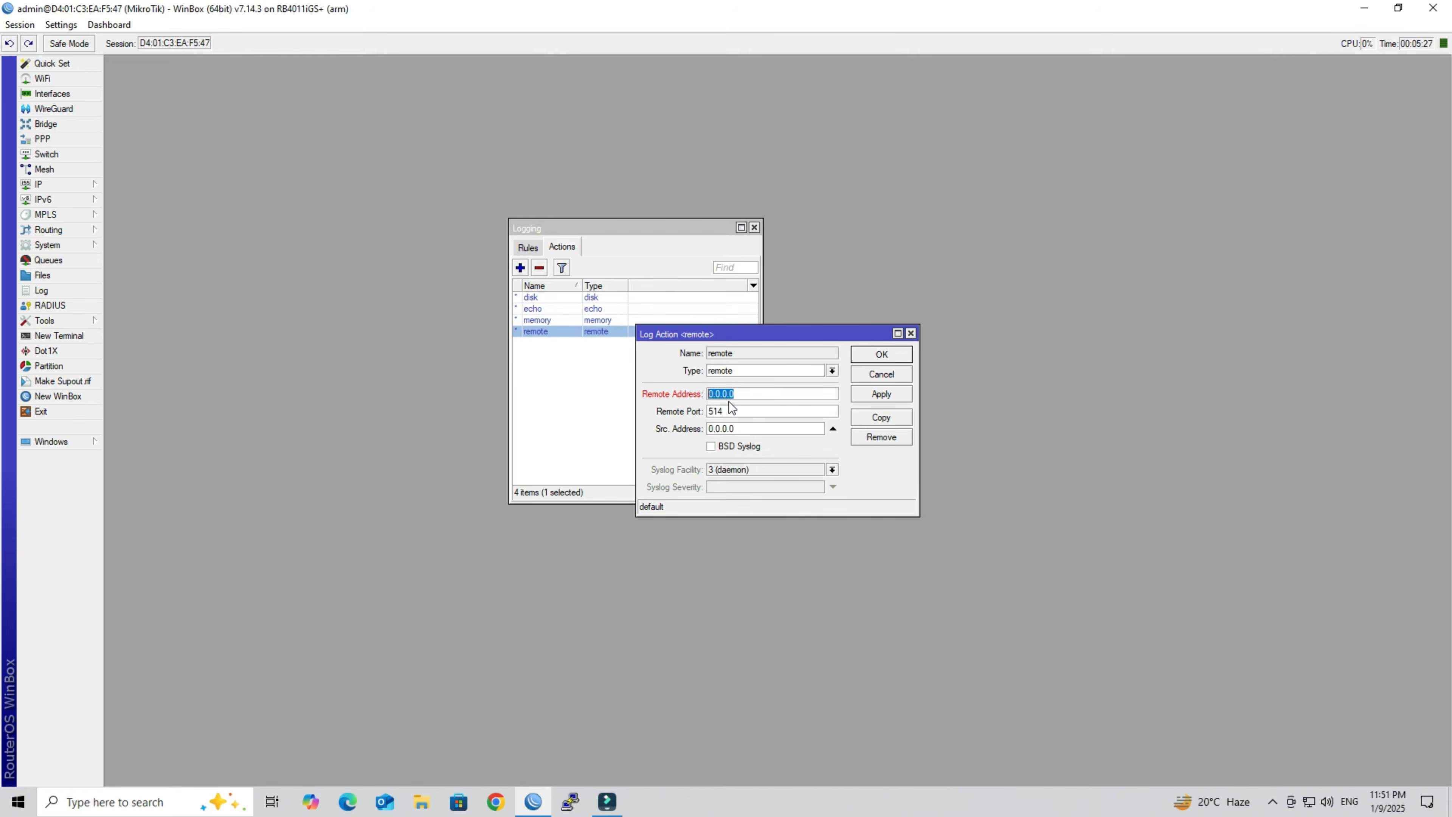
Step: Run ipconfig in a Command Prompt to look up the computer's LAN IPv4 address
key("super+r")
type("cmd")
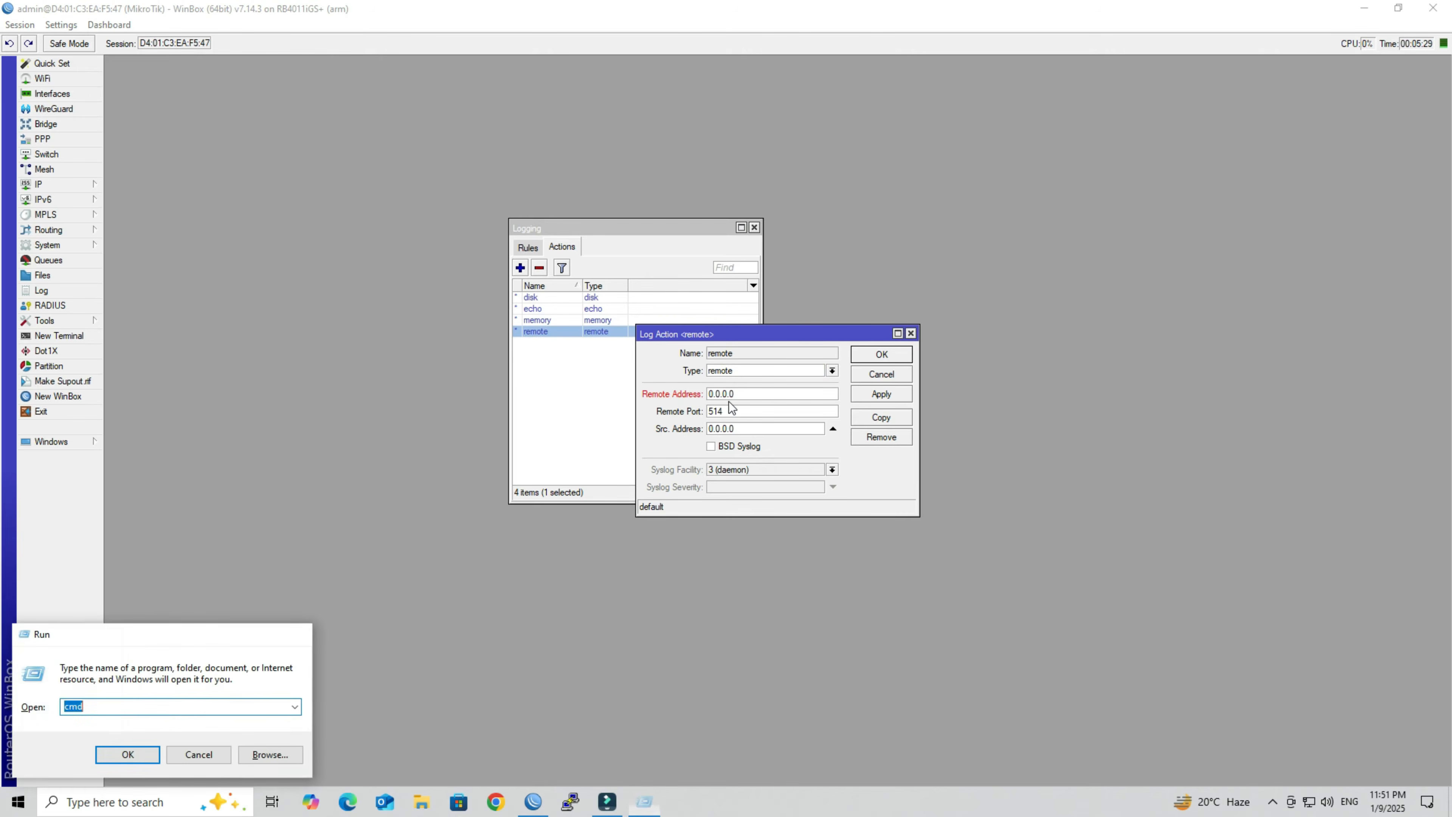
key("Return")
type("ipconfig")
key("Return")
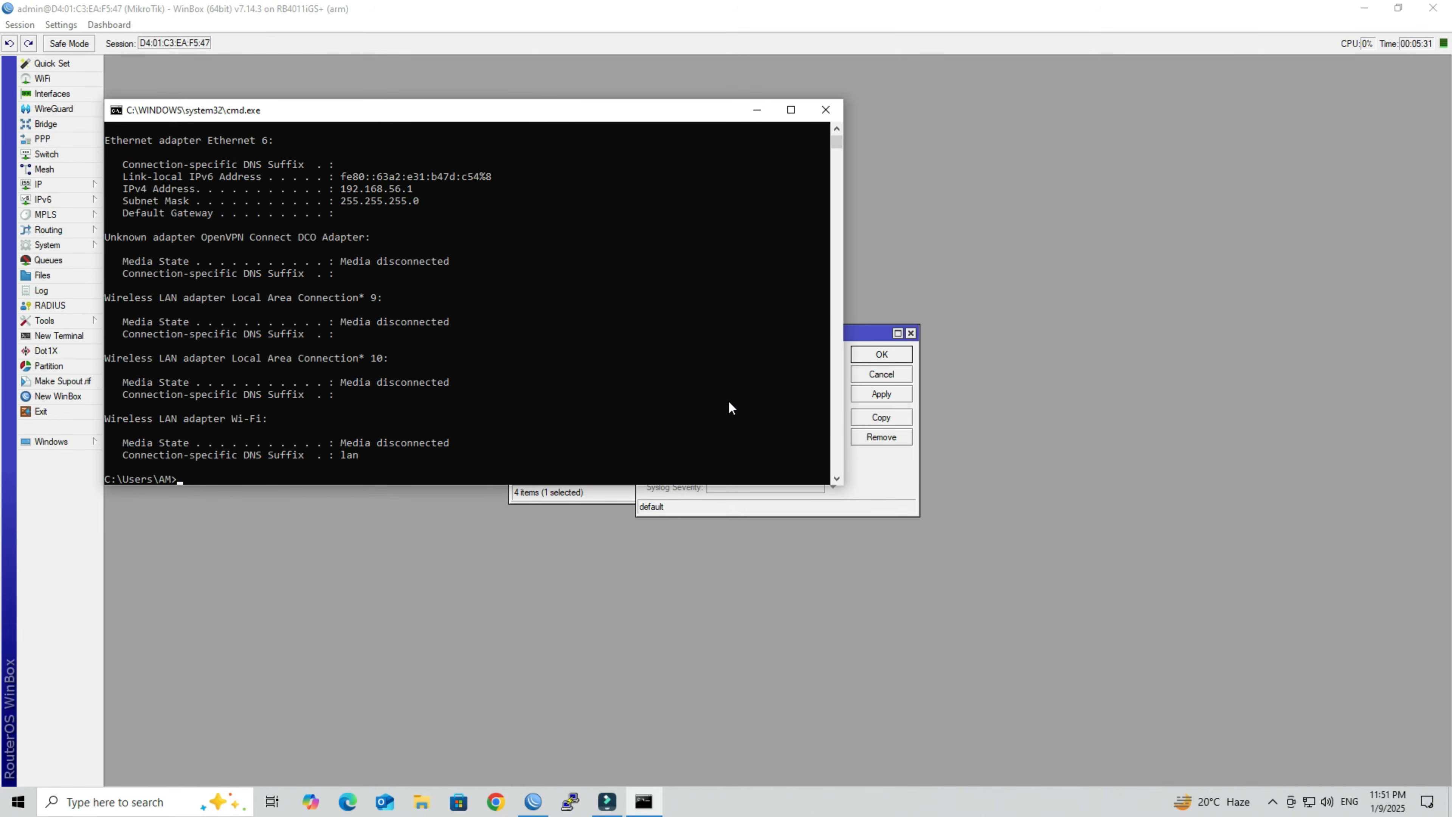
scroll(729, 403, "up", 10)
left_click(429, 336)
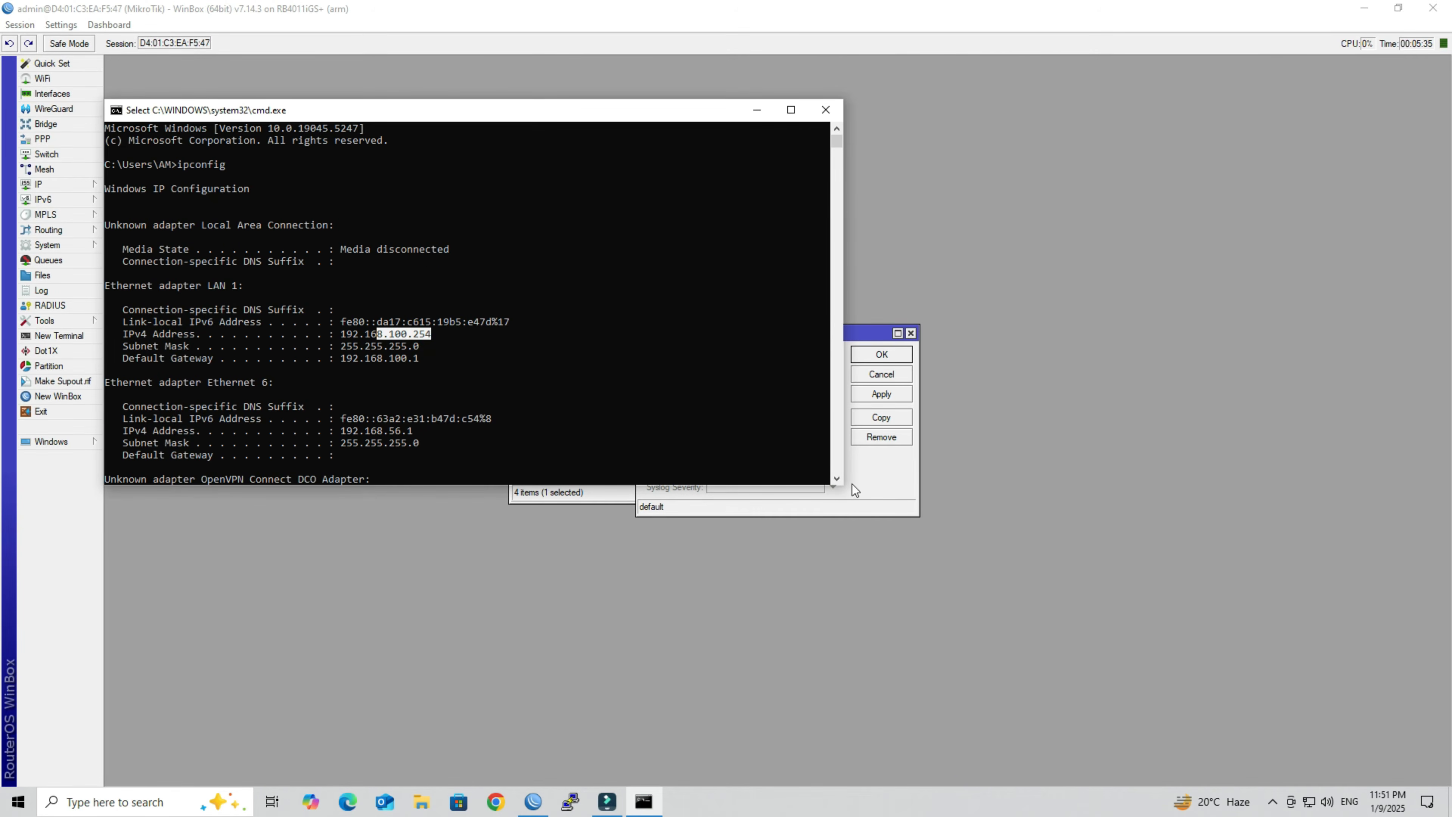
Step: Set the remote log action's remote address to 192.168.100.254, save it and close the logging settings
left_click(866, 480)
double_click(769, 398)
type("192.168.100.254")
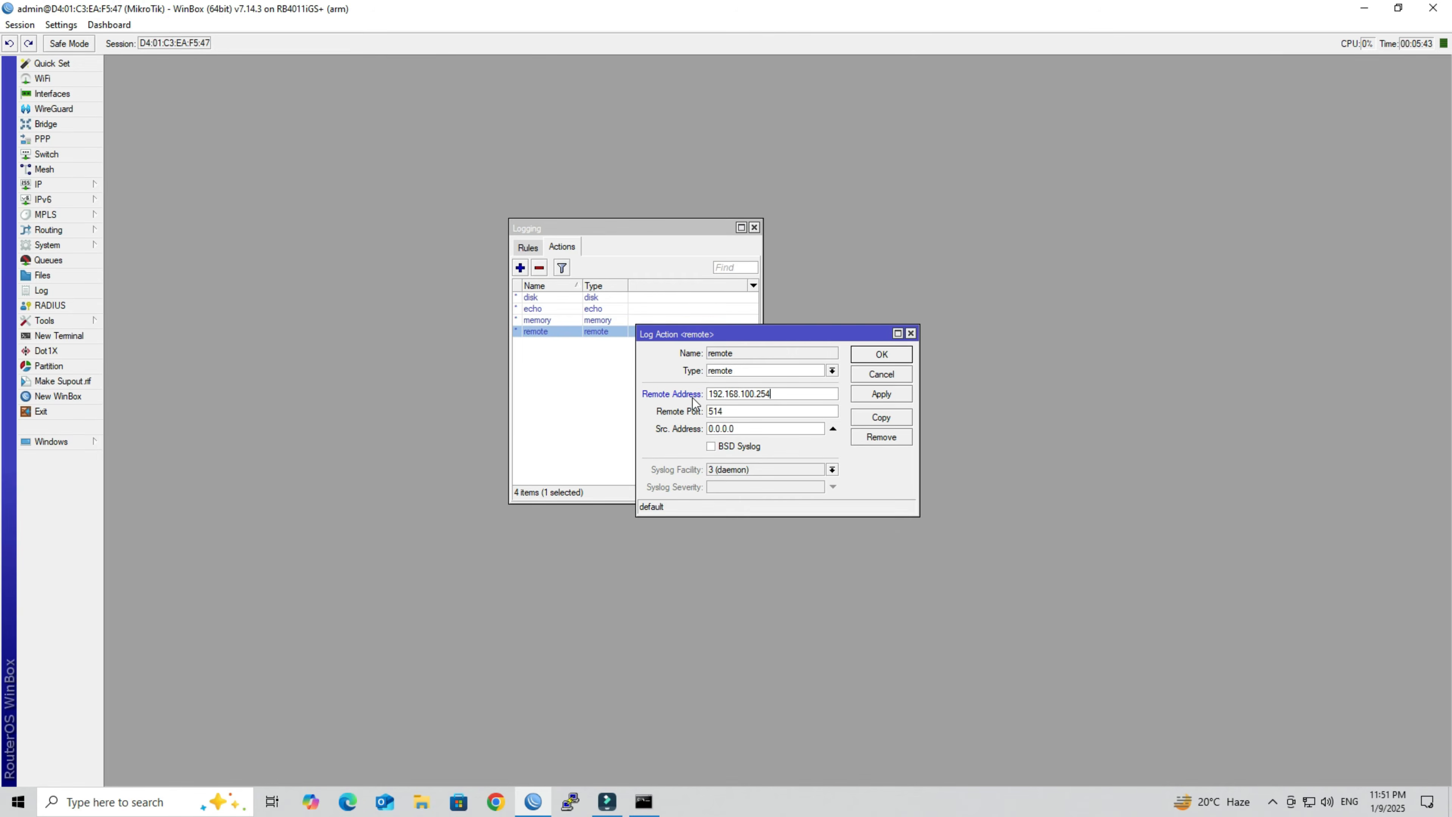
left_click(883, 394)
left_click(878, 356)
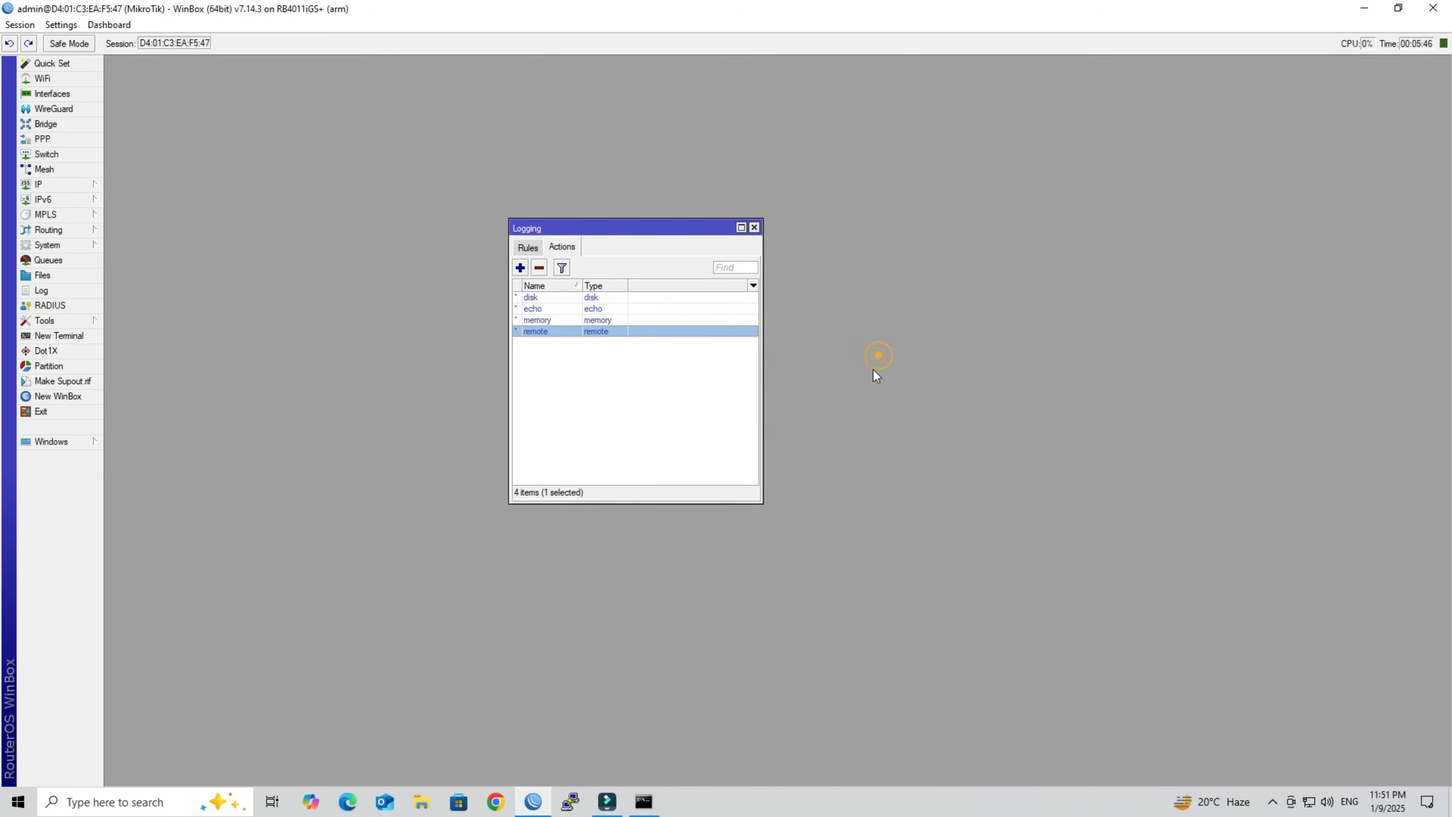
left_click(755, 227)
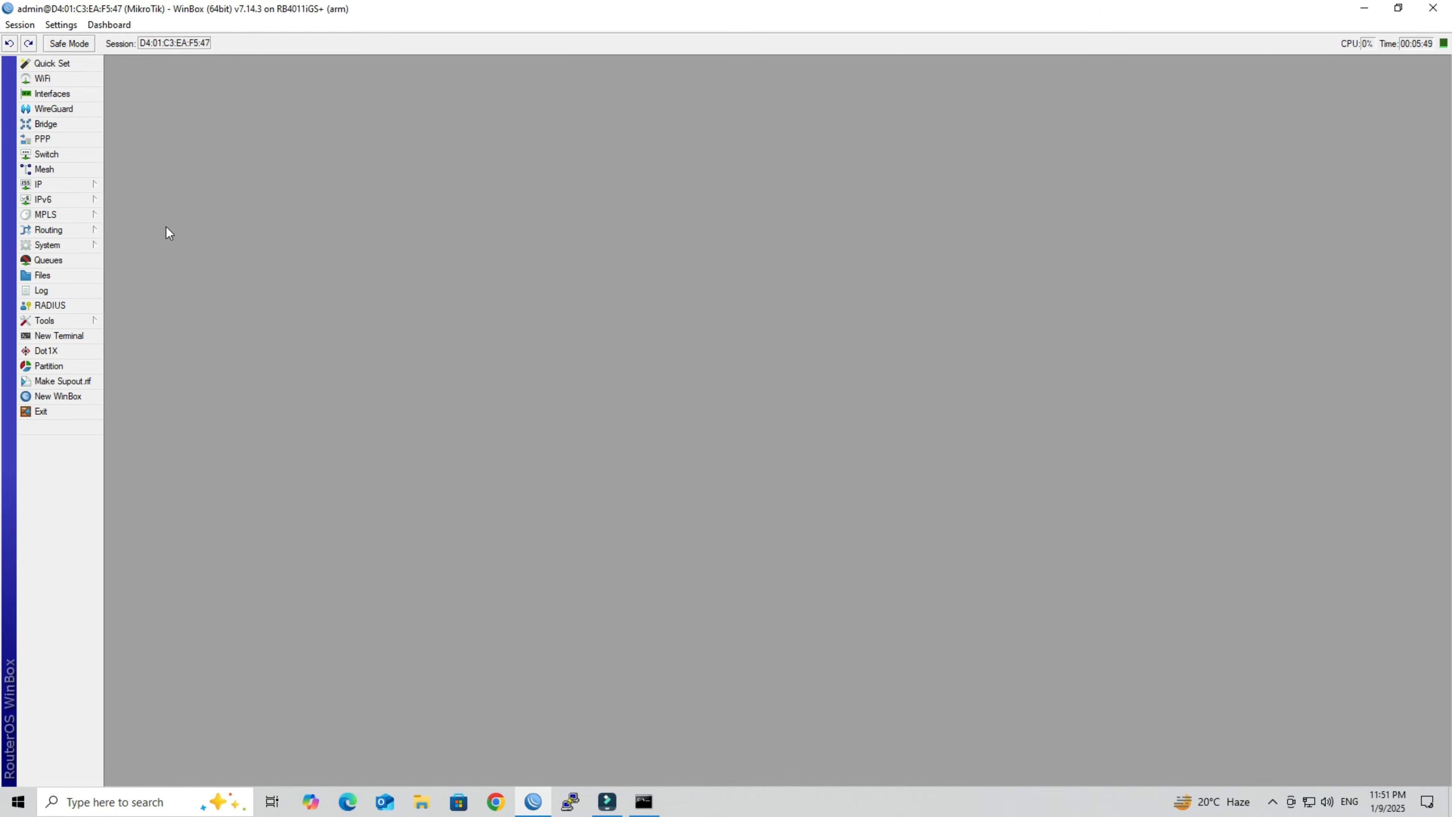
Step: Start a new firewall filter rule in the forward chain with the protocol set to 6 (tcp)
left_click(79, 183)
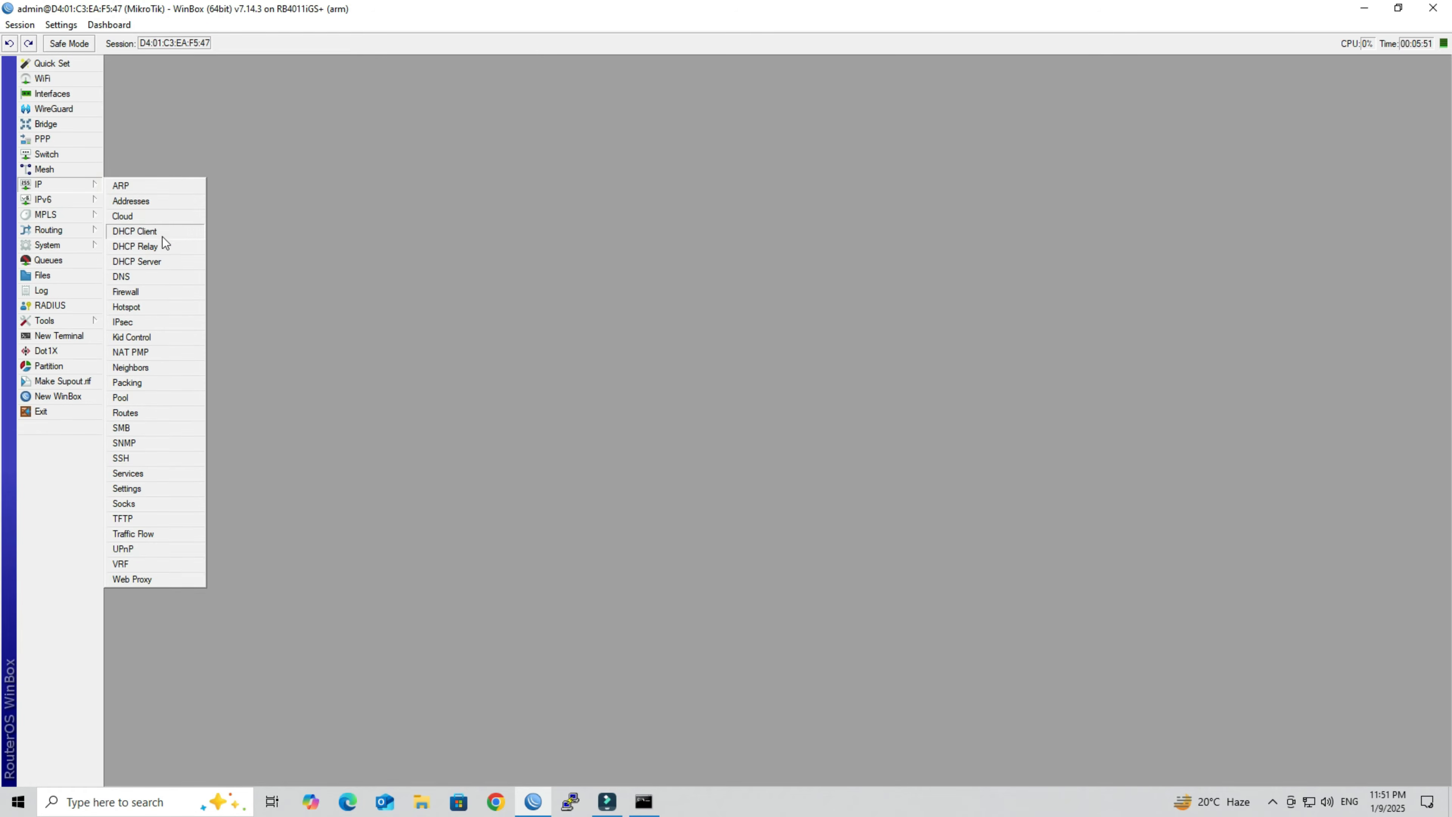
left_click(172, 289)
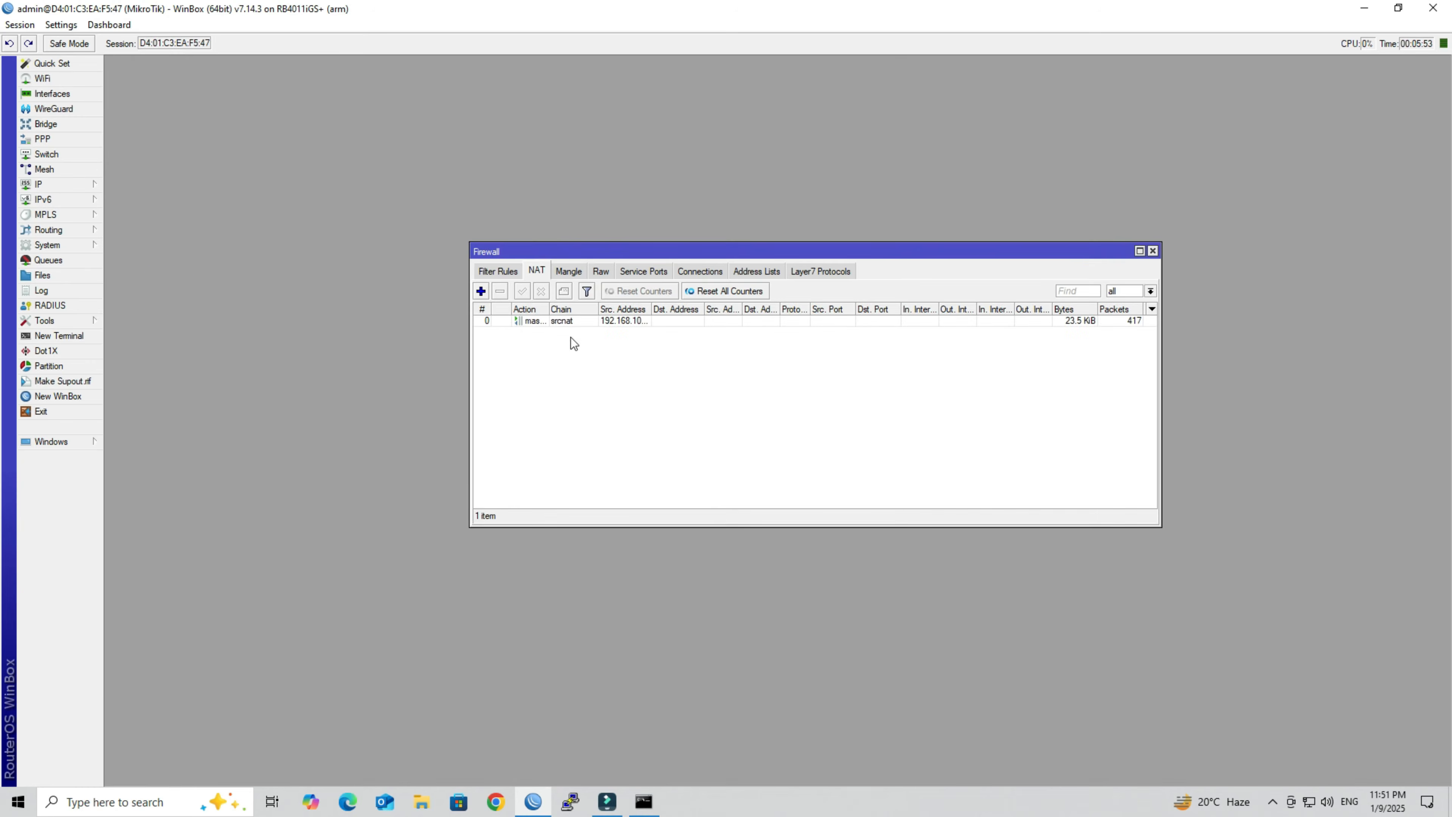
left_click(496, 272)
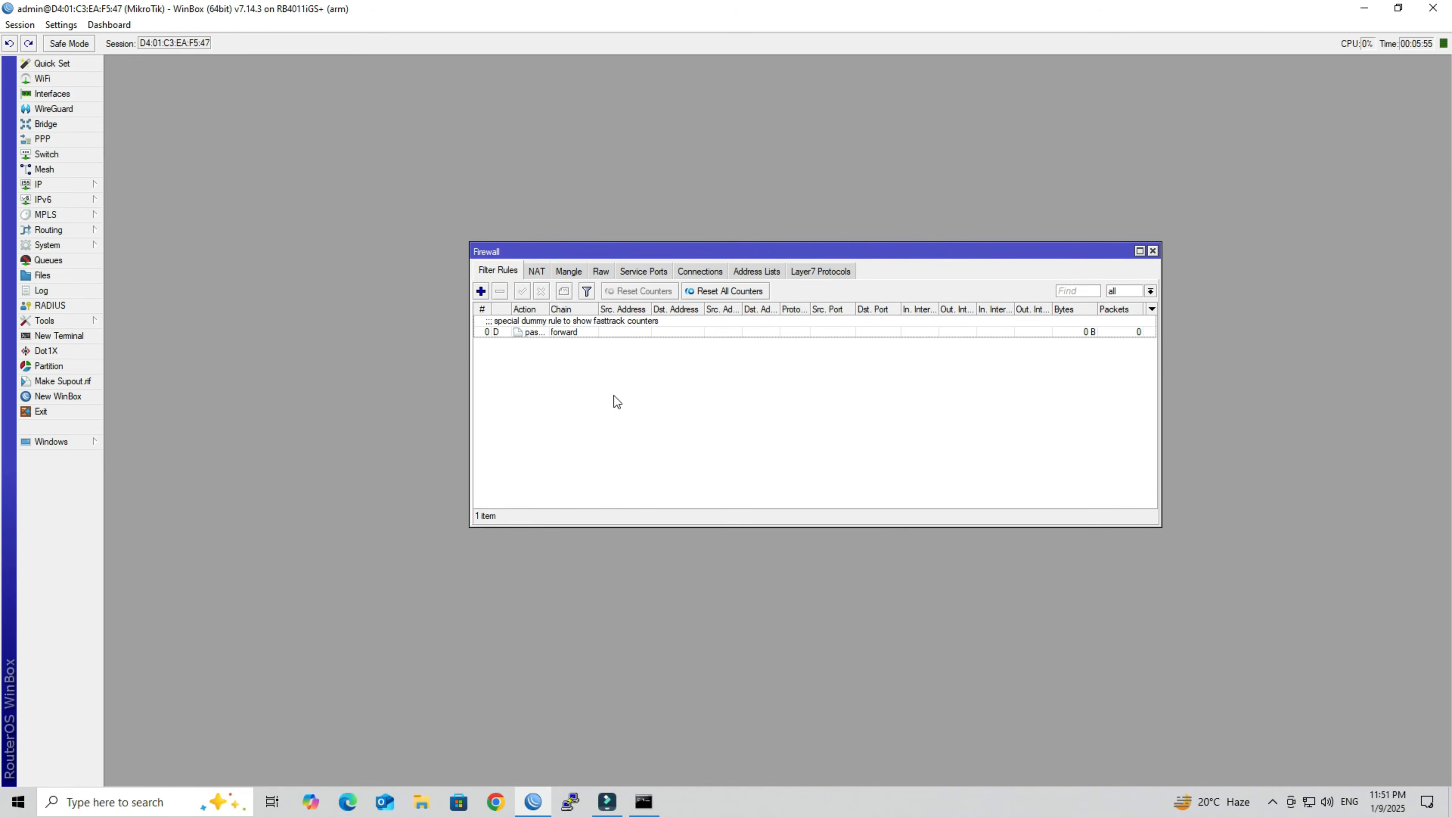
left_click(480, 290)
left_click_drag(823, 235, 733, 232)
left_click(785, 326)
left_click(806, 325)
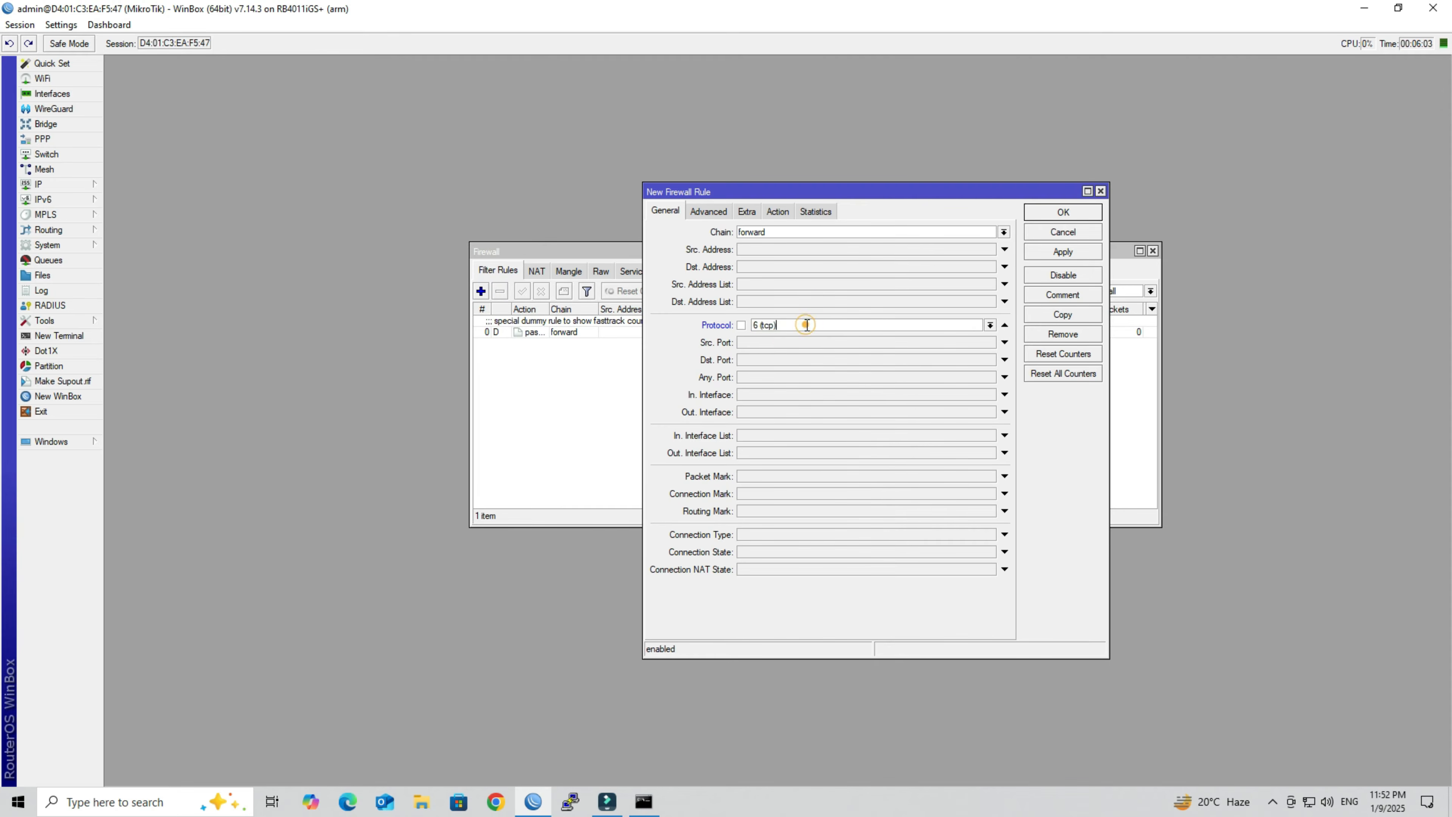
Step: Make the TCP rule match the new connection state and the srcnat connection NAT state
left_click(732, 554)
left_click(783, 553)
left_click(904, 553)
left_click(800, 570)
left_click(763, 570)
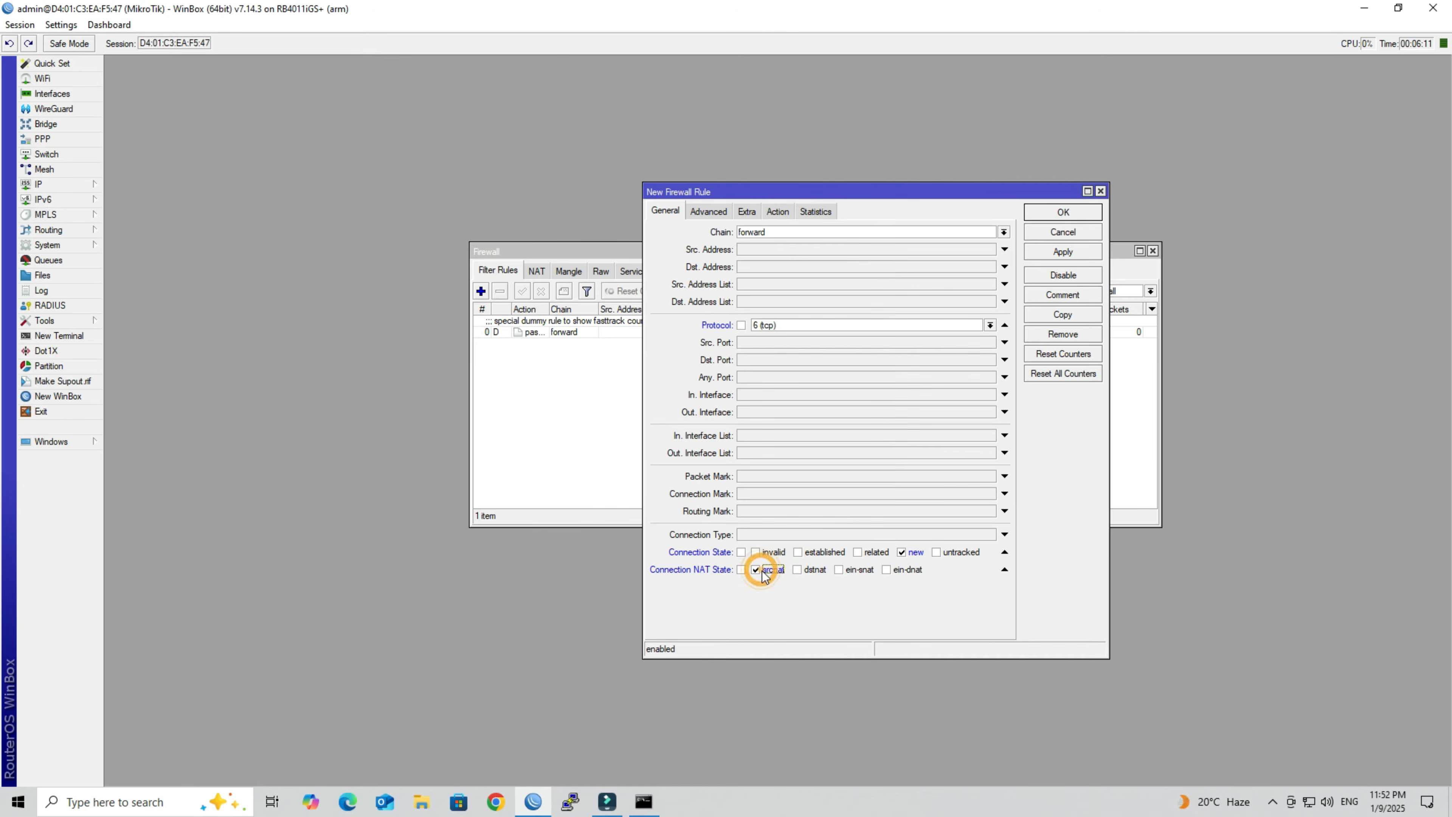
Step: Set the TCP rule's action to log and save the rule
left_click(775, 212)
left_click(766, 231)
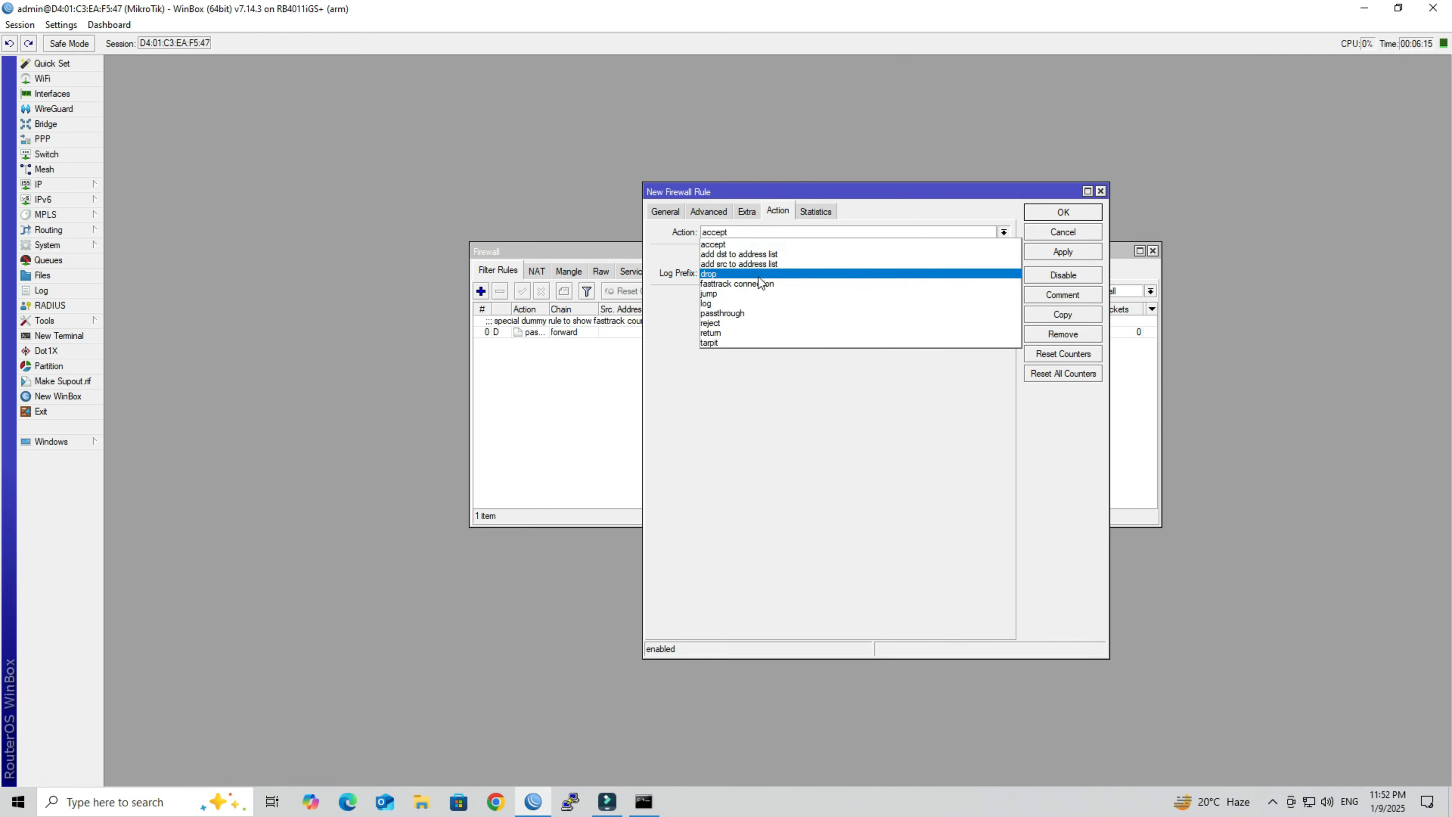
left_click(754, 304)
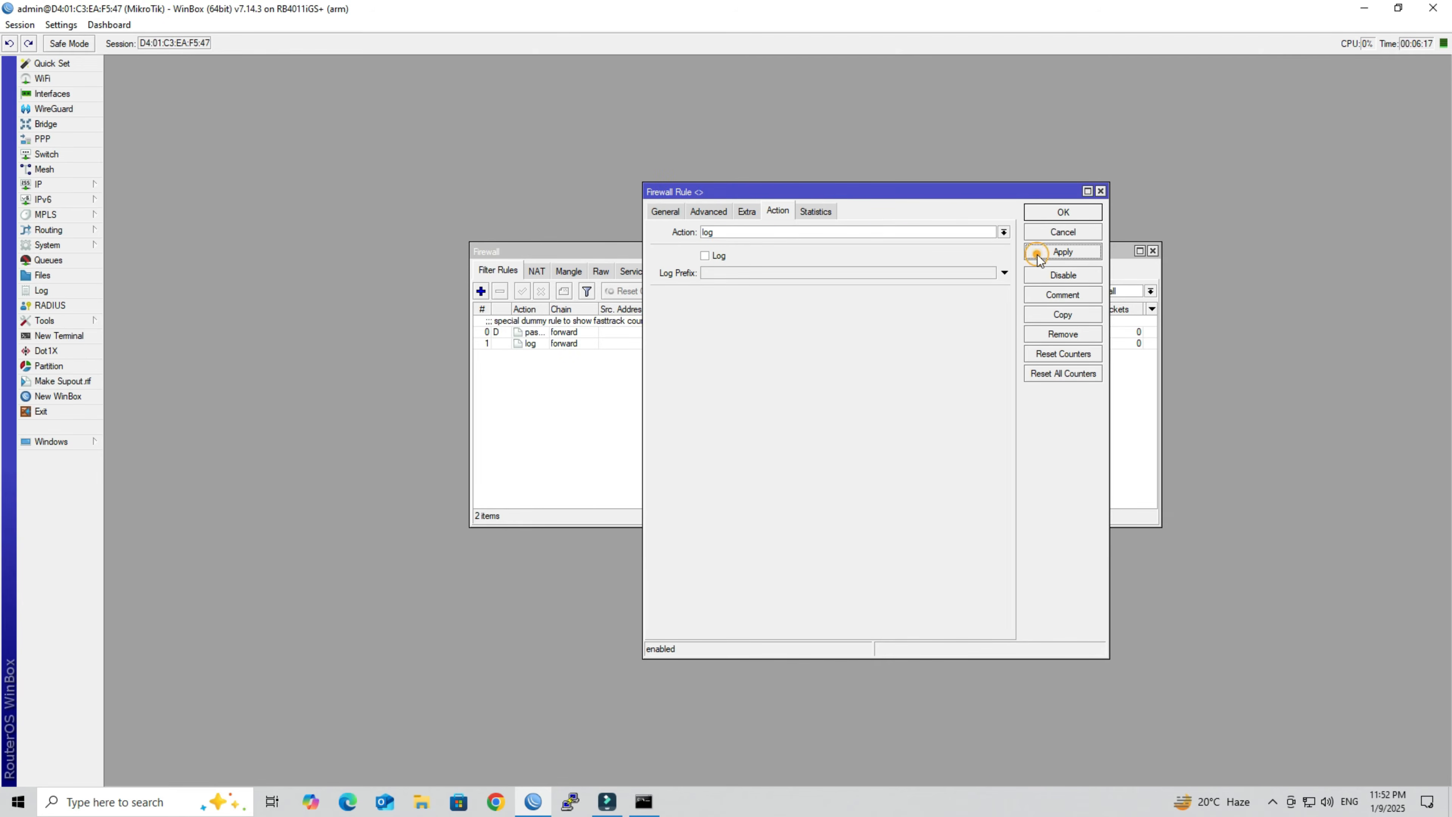
left_click(1037, 211)
left_click(580, 334)
left_click(578, 345)
left_click(609, 423)
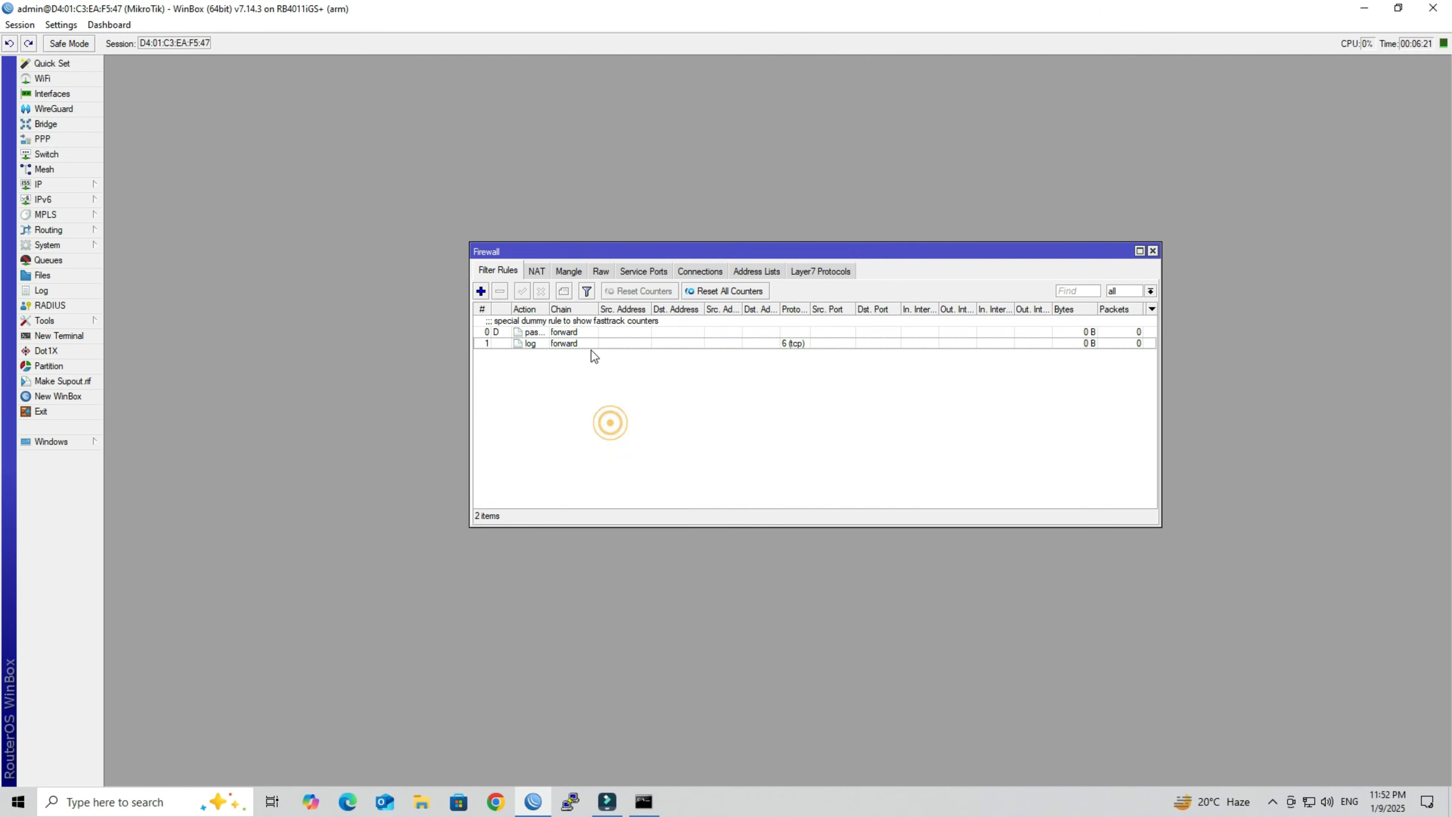
Step: Start a second firewall filter rule in the forward chain with the protocol set to udp
left_click(484, 288)
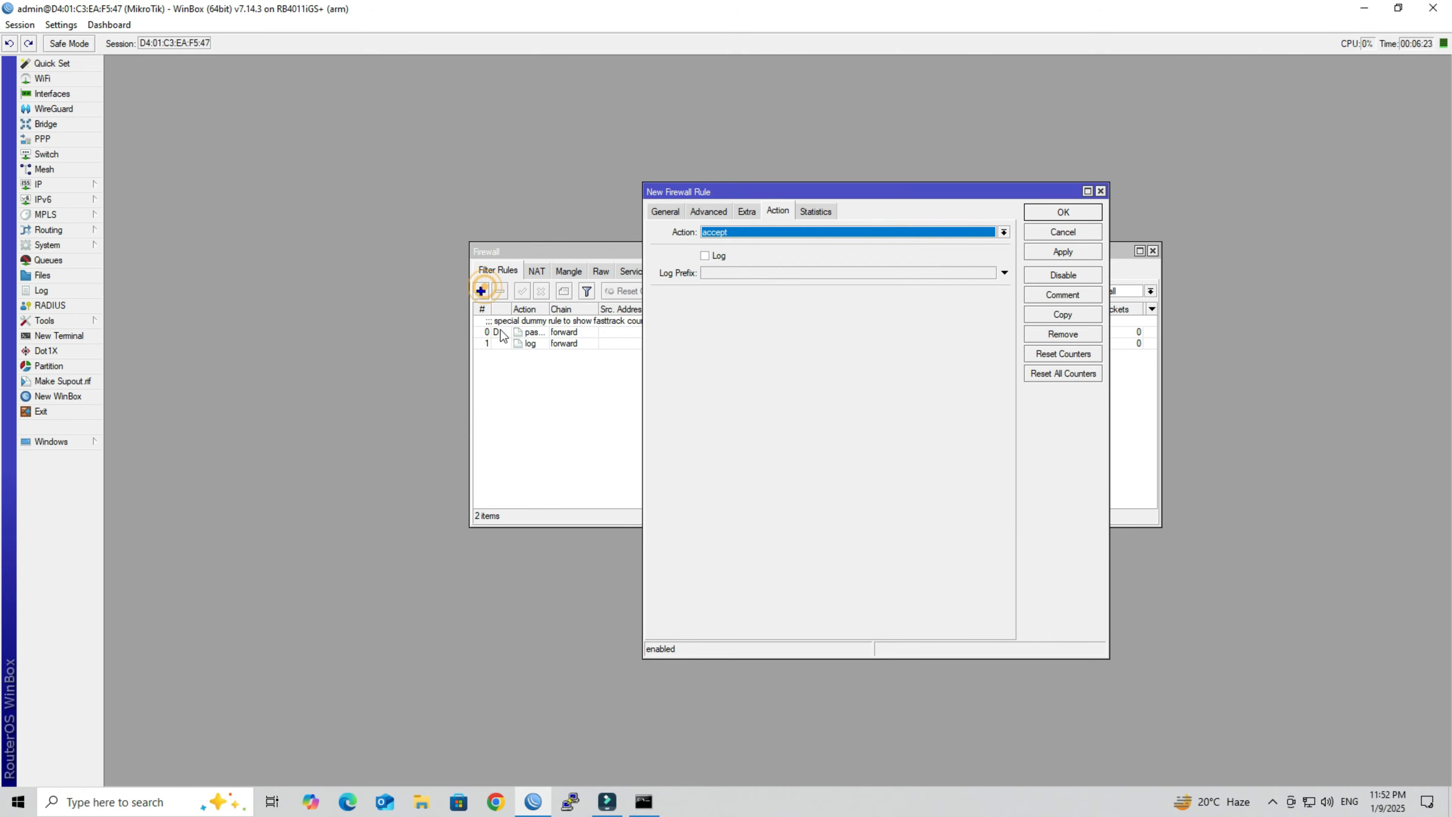
left_click(665, 212)
type("forward")
left_click(781, 232)
left_click(773, 326)
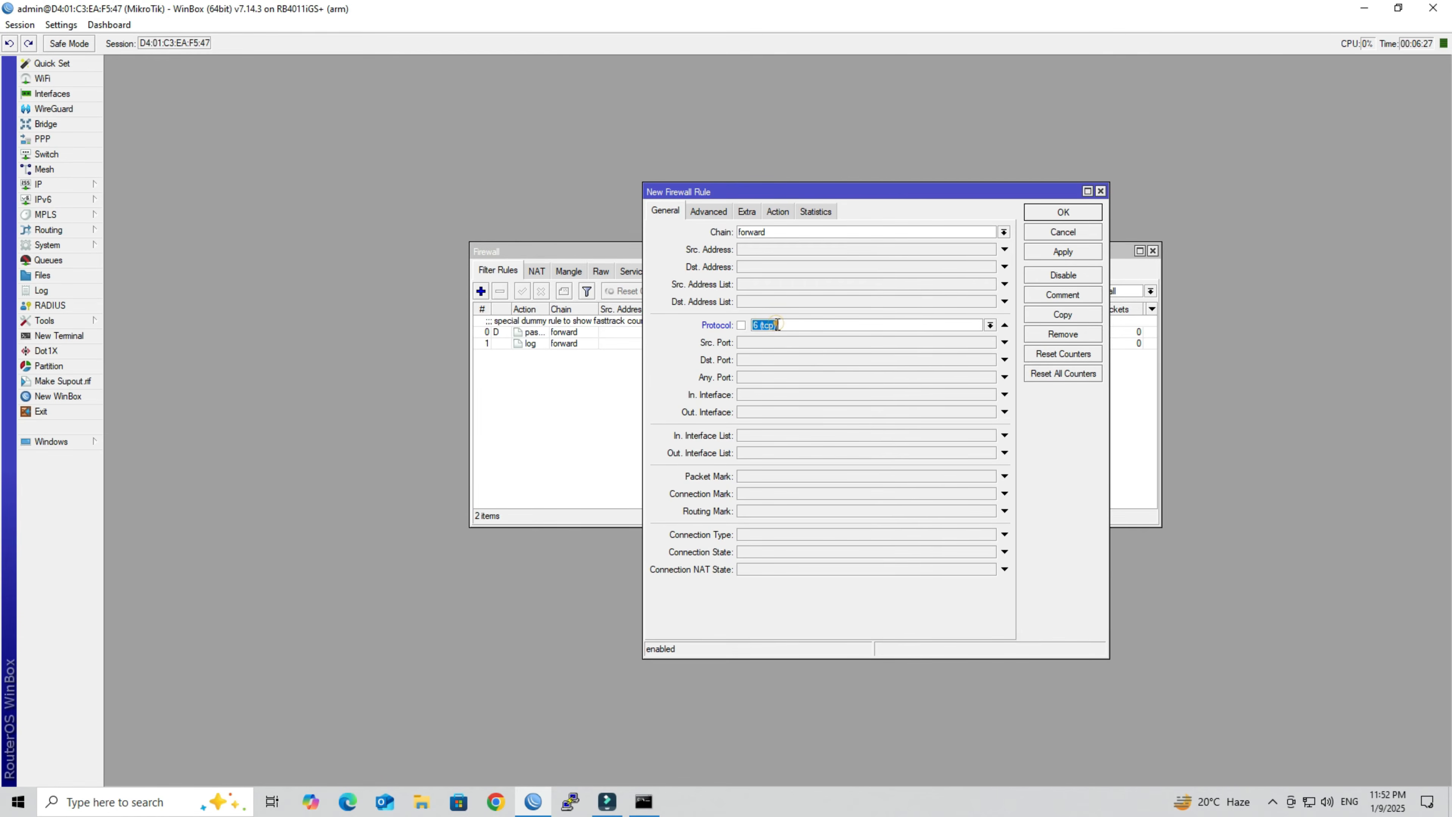
left_click(990, 326)
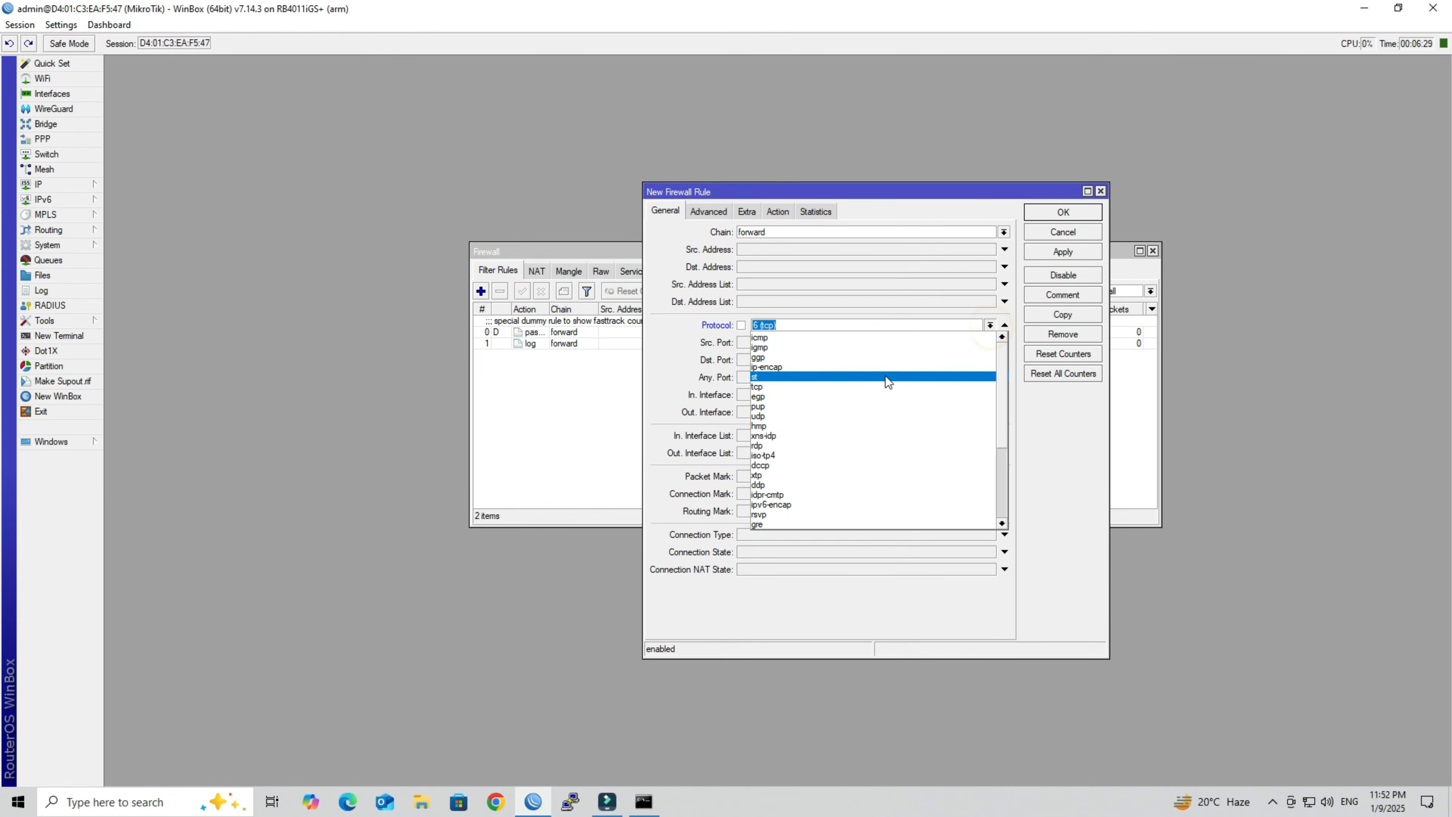
left_click(846, 416)
left_click(846, 416)
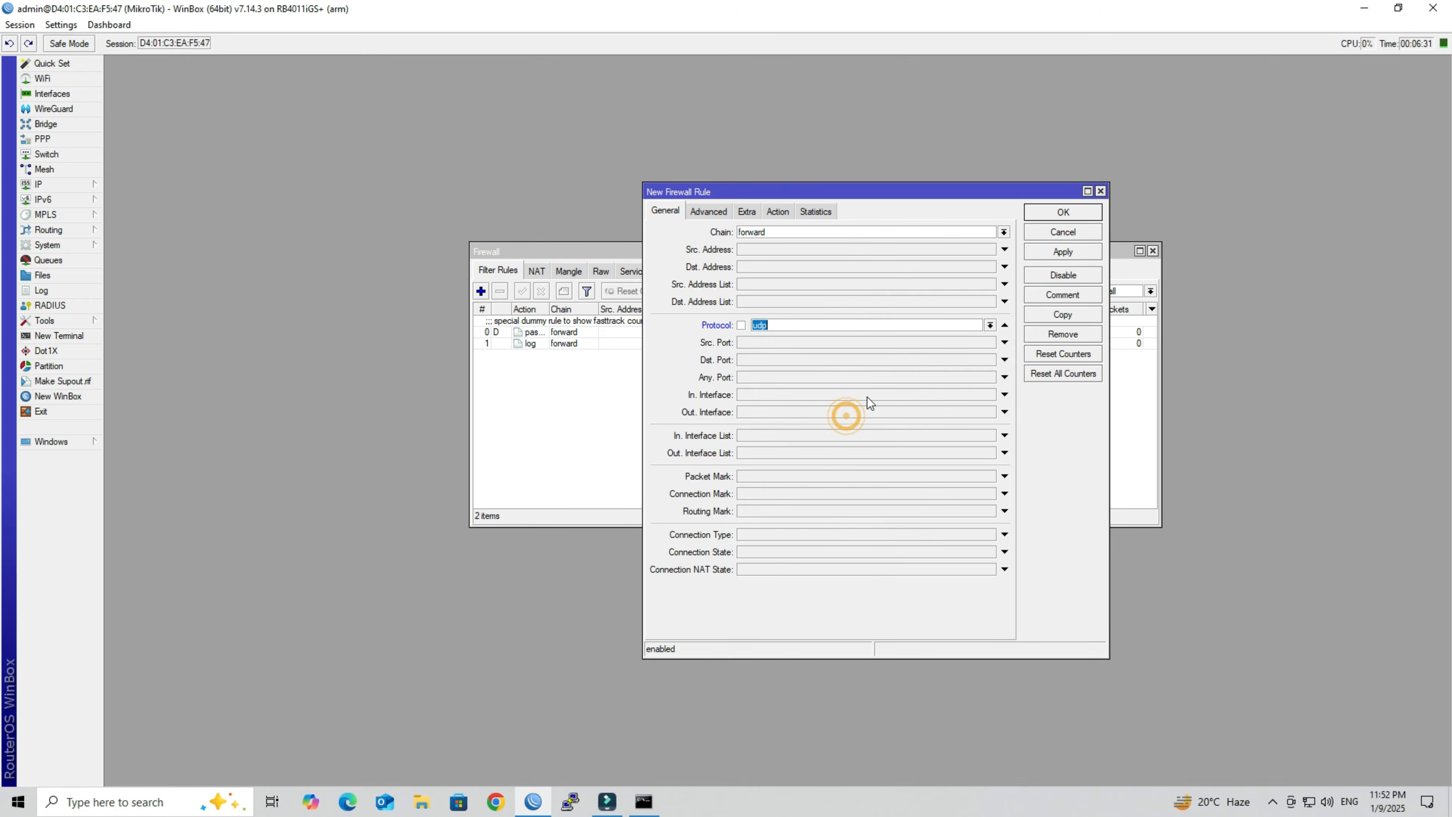
Step: Make the UDP rule match the new connection state and the srcnat connection NAT state
left_click(768, 552)
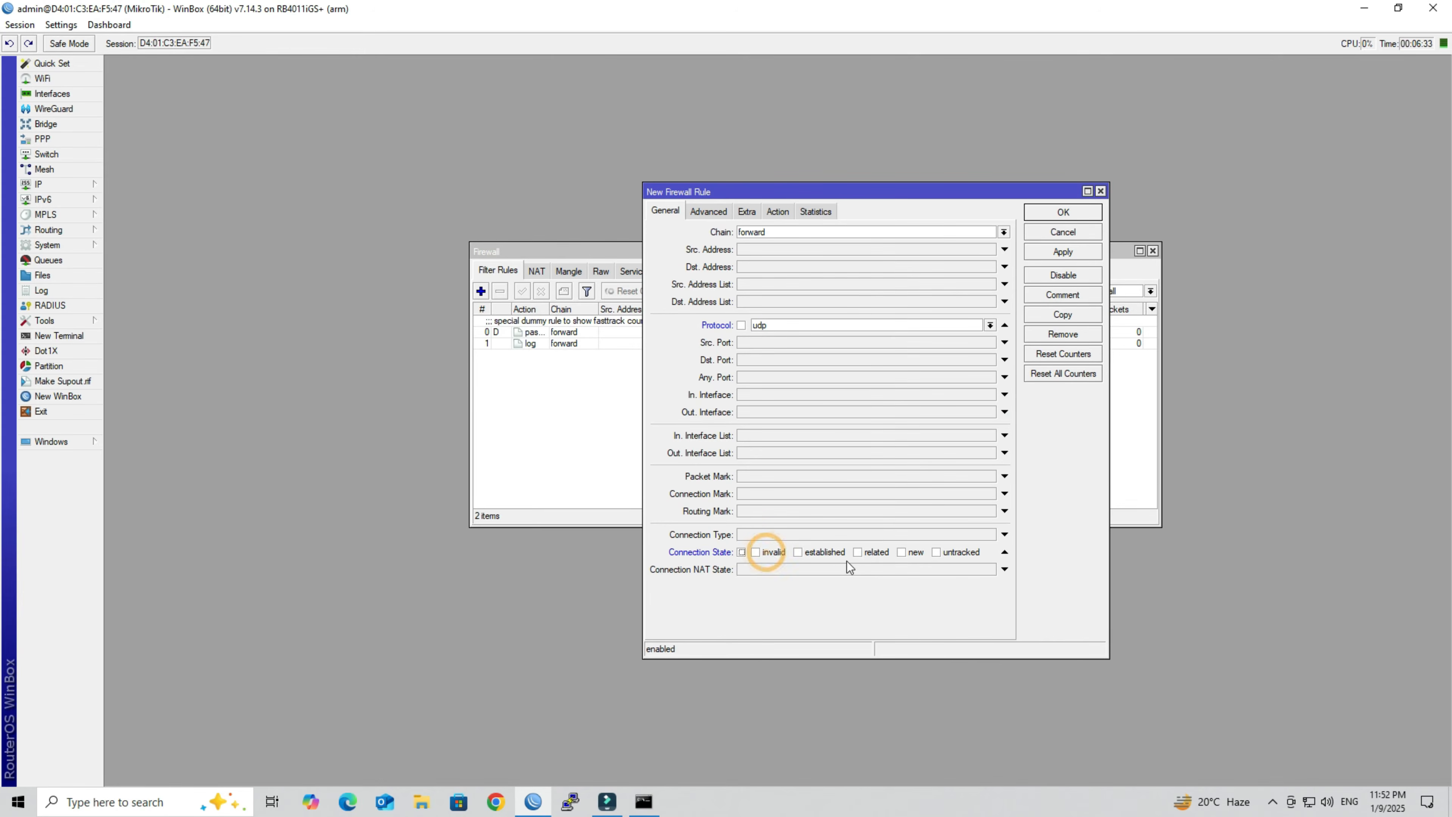
left_click(900, 553)
left_click(804, 570)
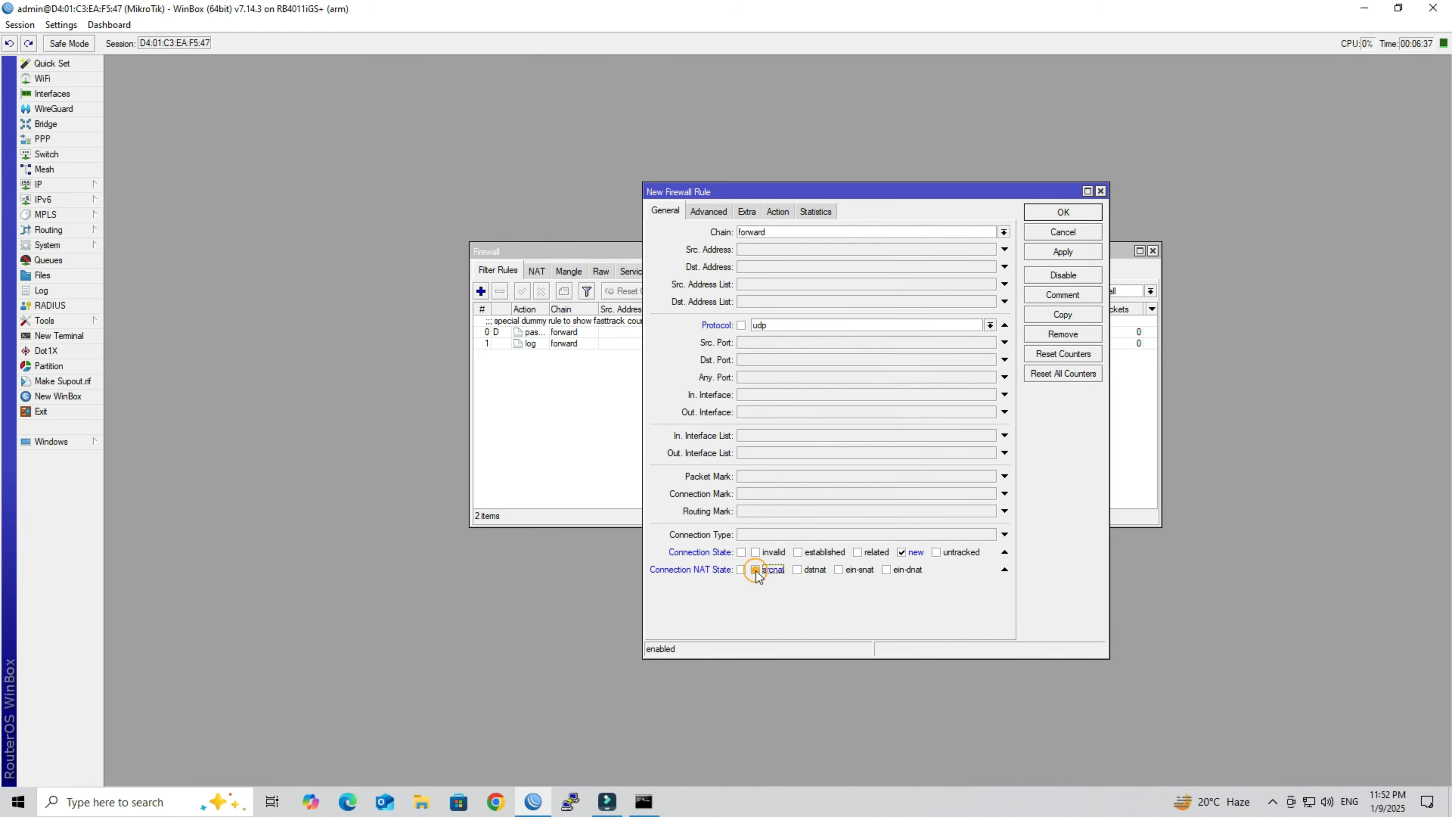
Step: Set the UDP rule's action to log, save it, and select the TCP log rule in the filter rules list
left_click(779, 214)
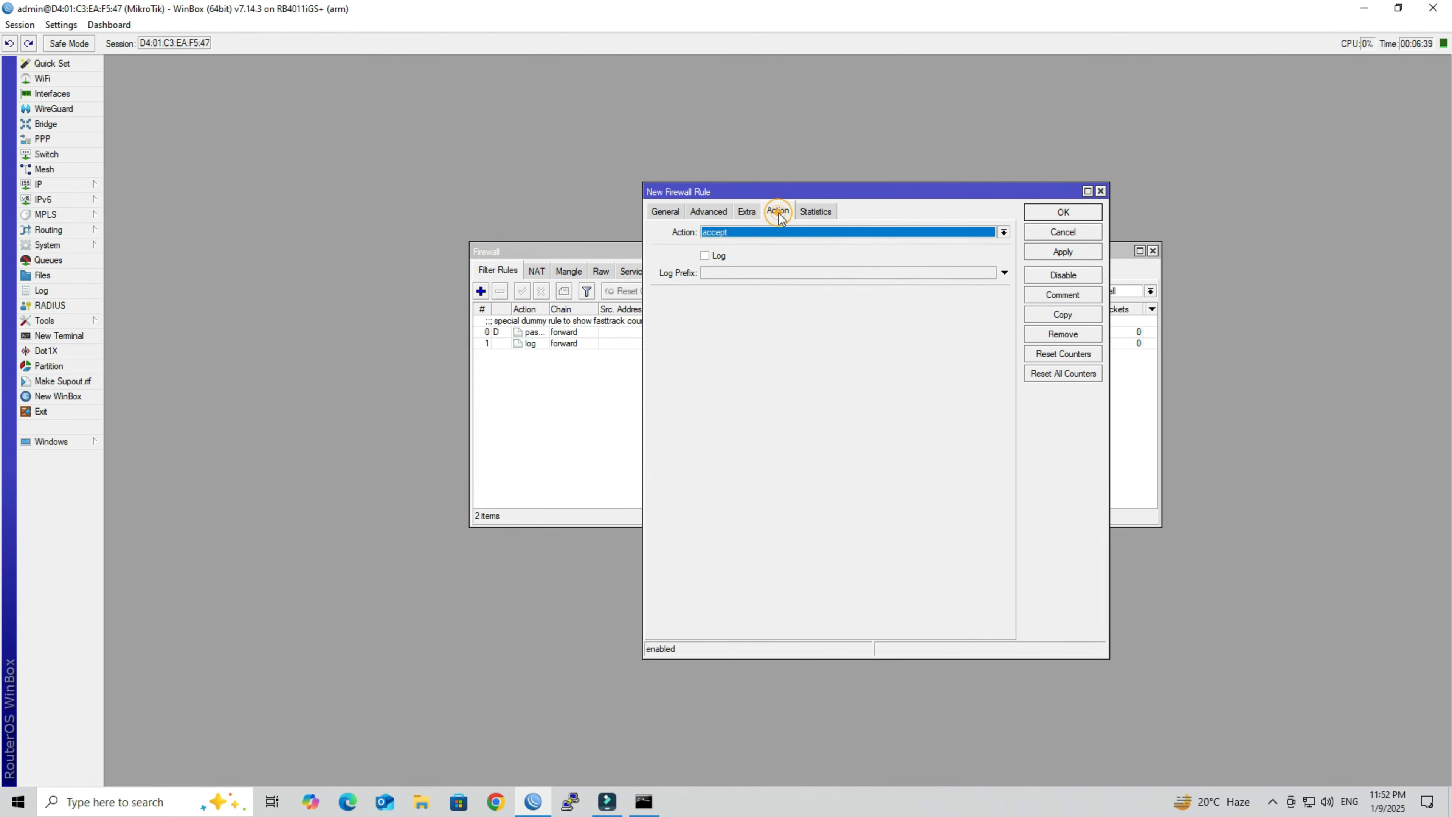
left_click(771, 234)
left_click(765, 304)
left_click(1063, 253)
left_click(1061, 213)
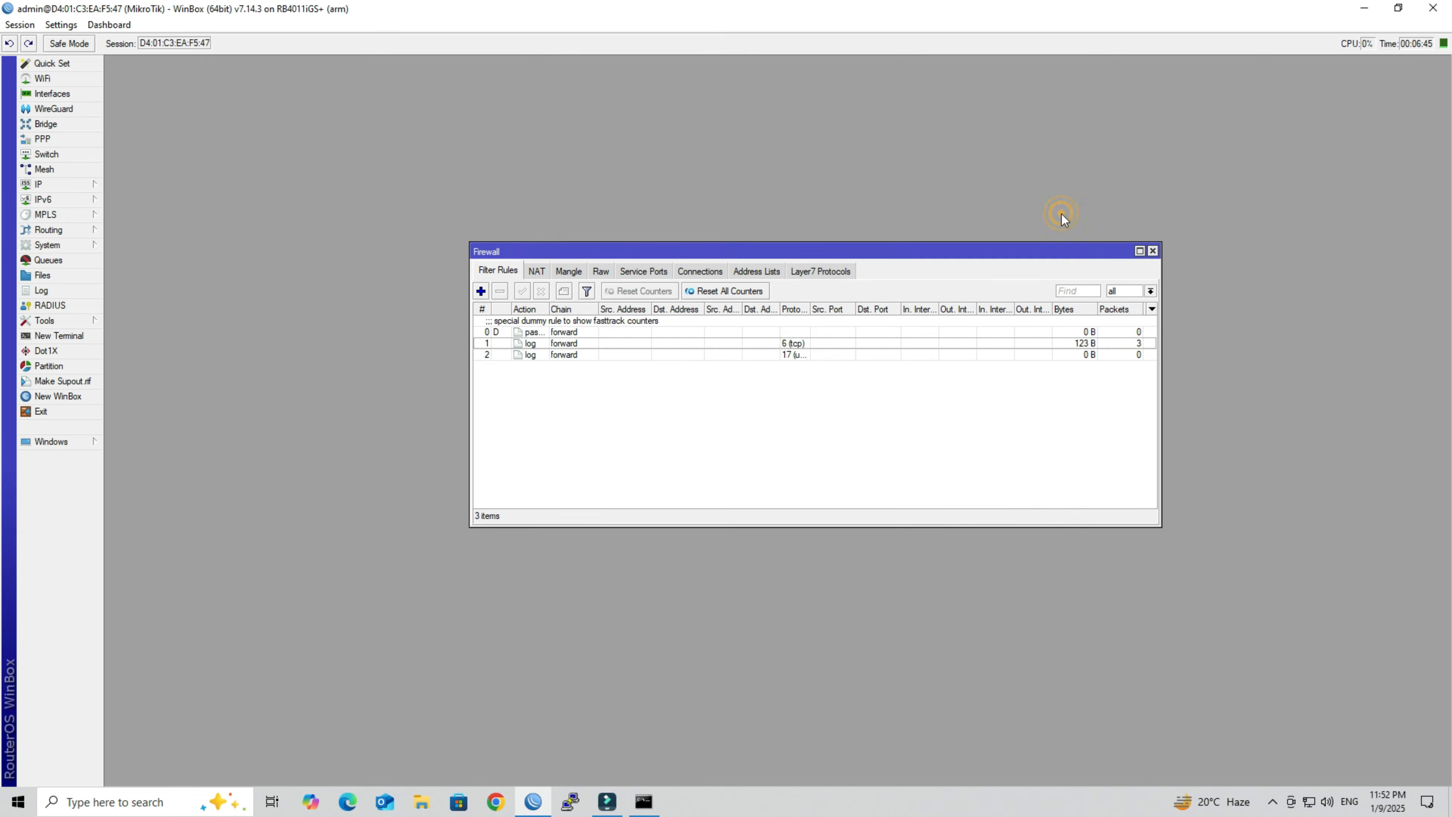
left_click(797, 344)
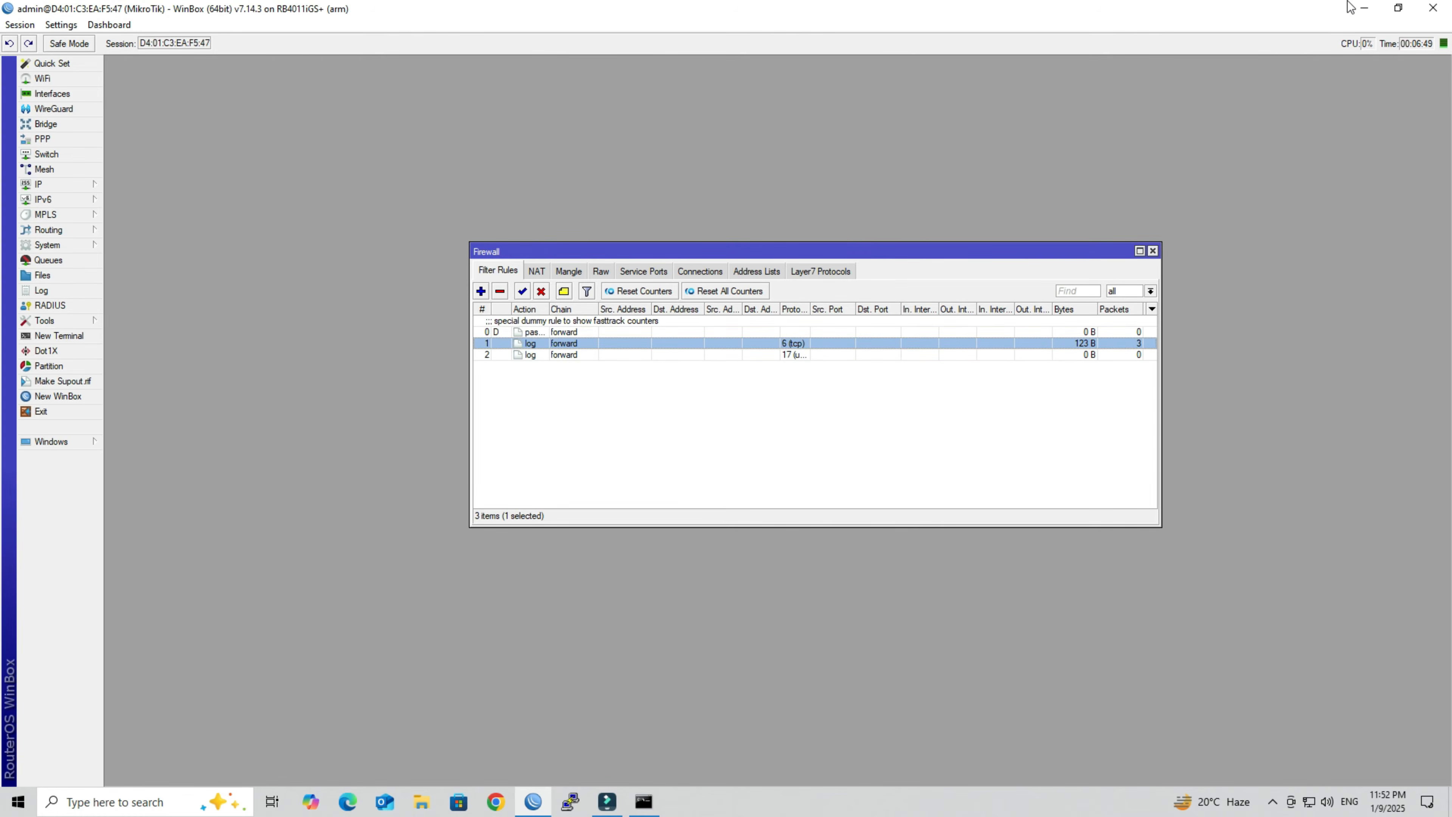
Step: Minimize WinBox, launch Kiwi Syslog Server from the desktop and dismiss its startup notice
left_click(1361, 8)
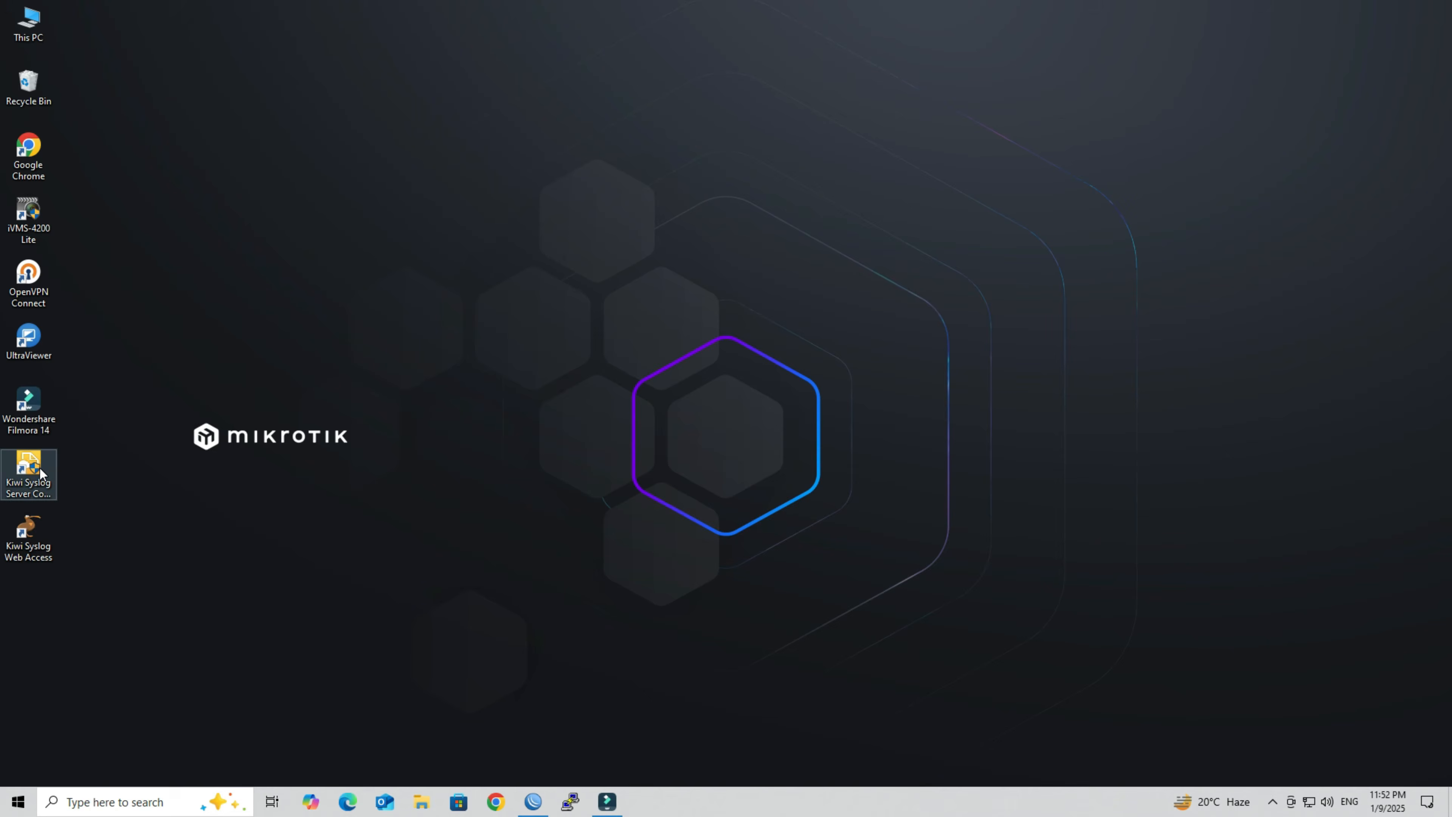
double_click(29, 466)
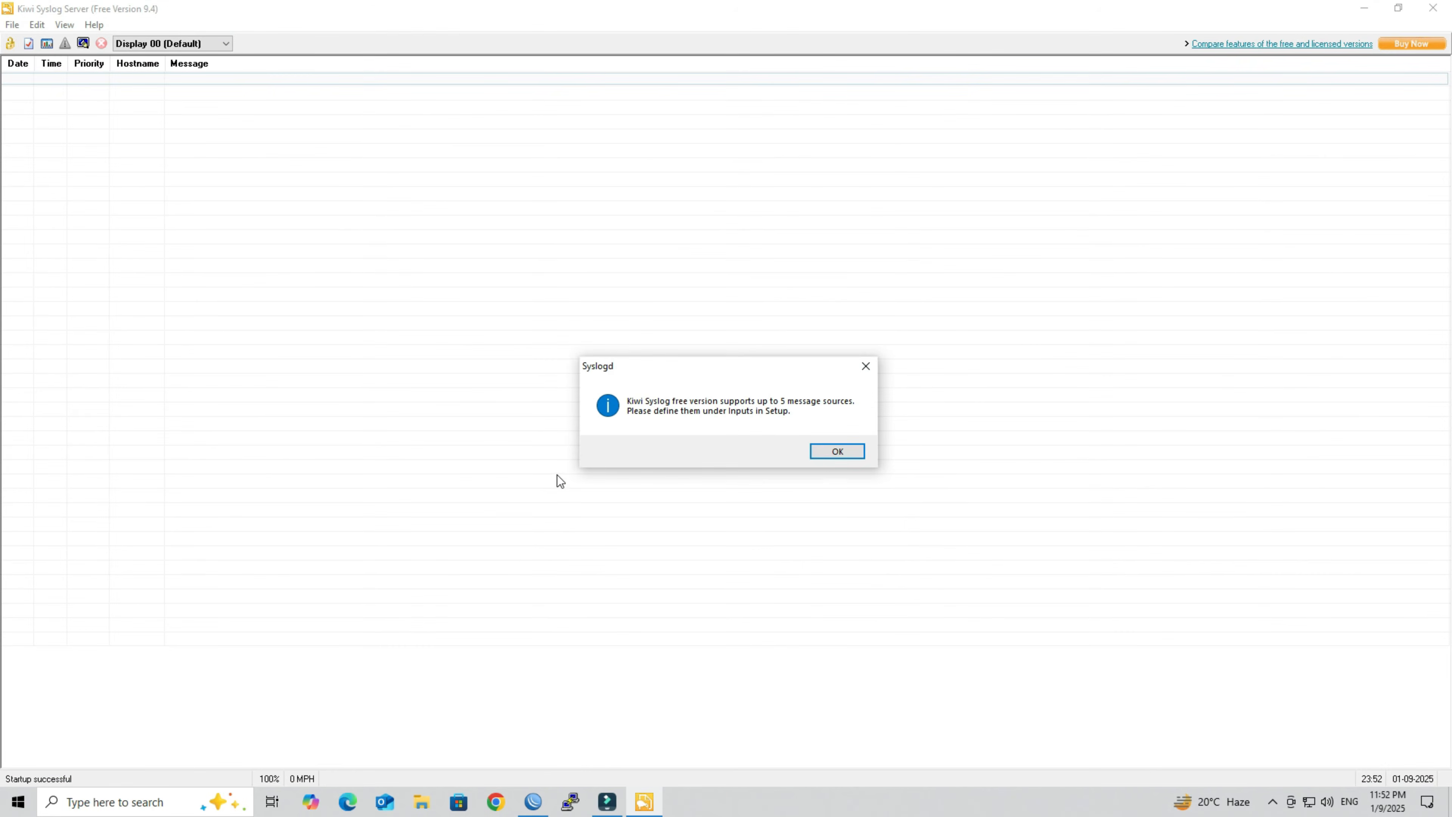
left_click(832, 450)
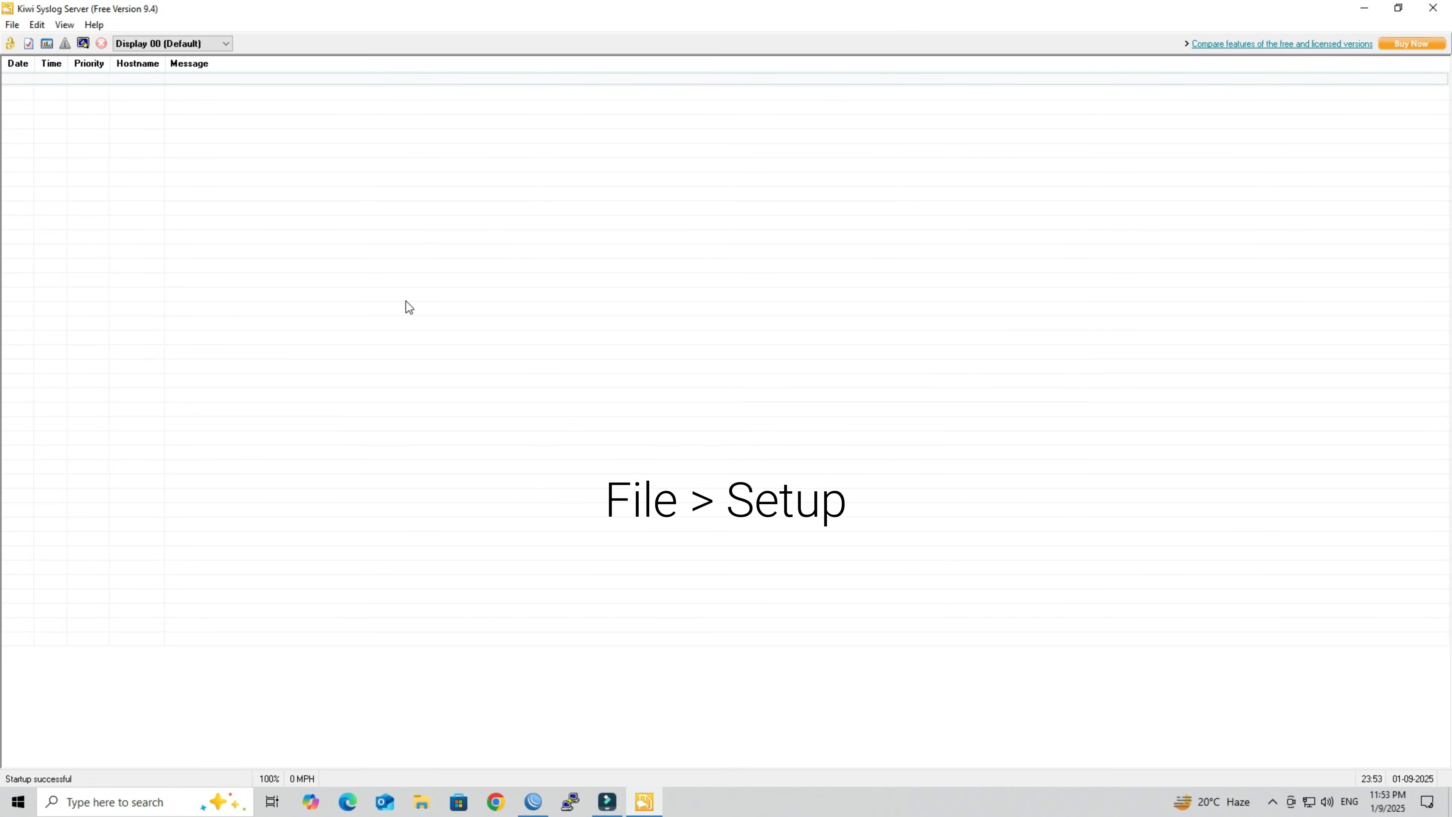
Step: Open the Inputs options in the Kiwi Syslog Server setup and select the first octet of the source IP address for entry
left_click(12, 25)
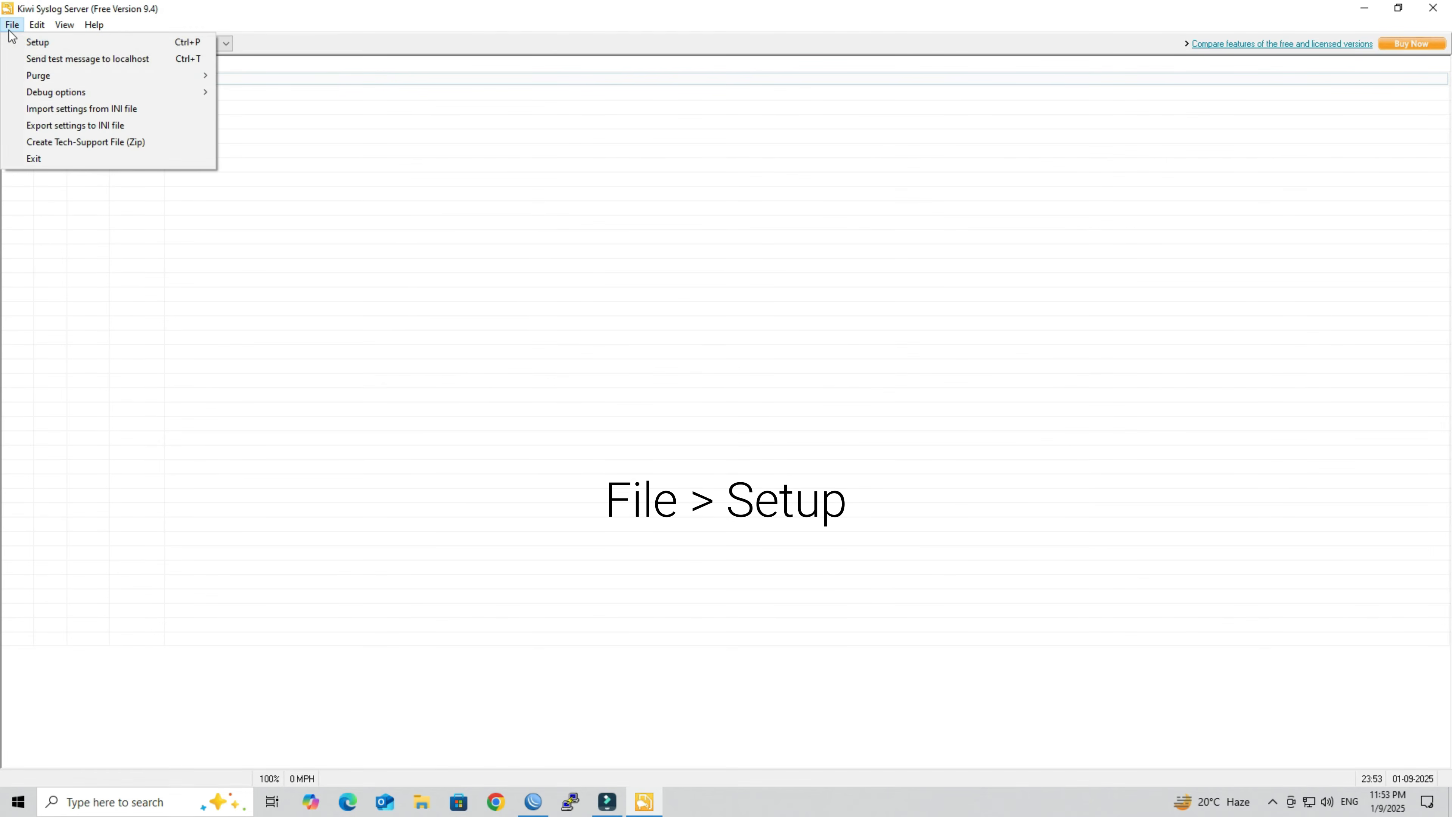
left_click(35, 44)
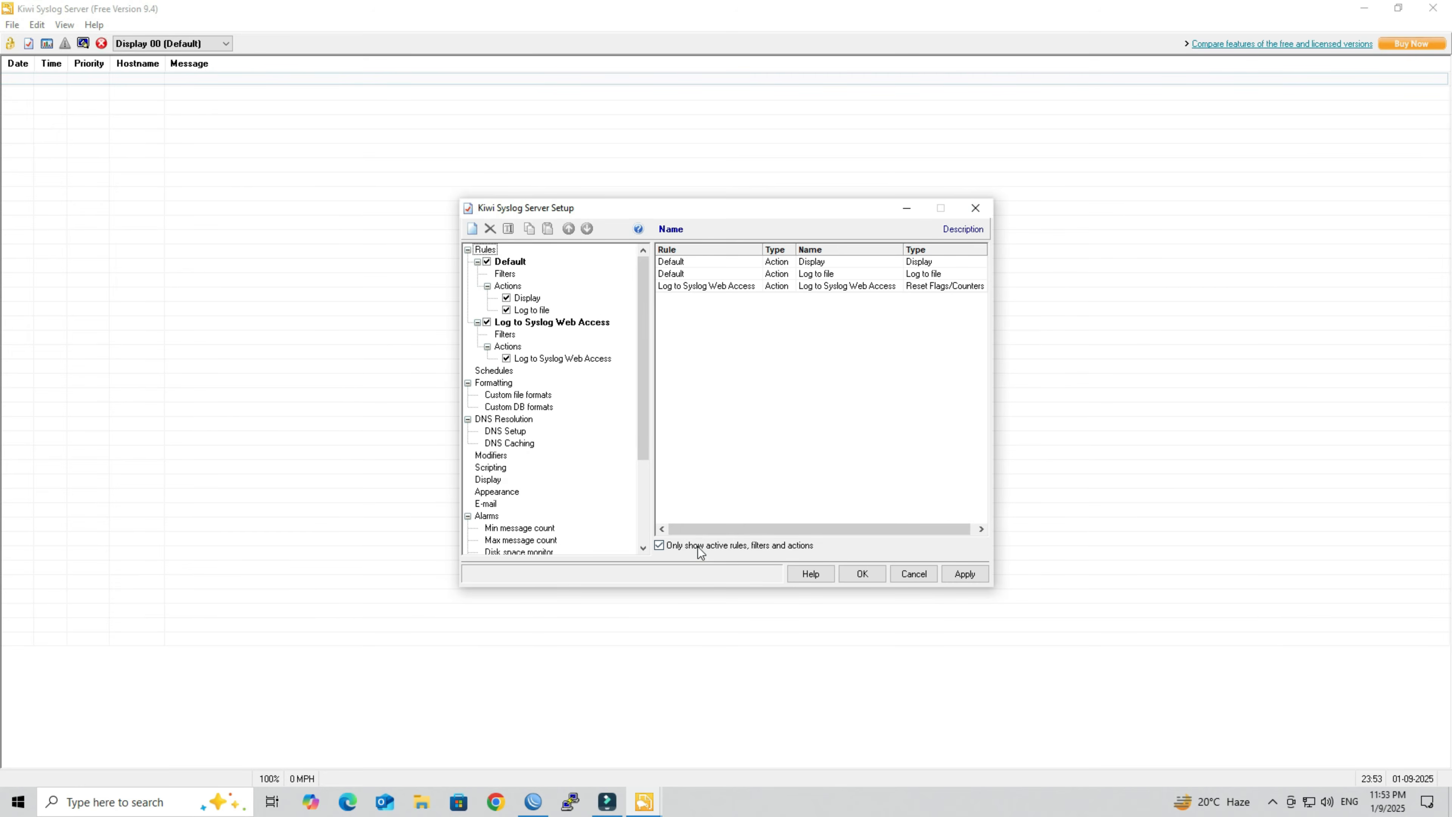
scroll(517, 435, "down", 4)
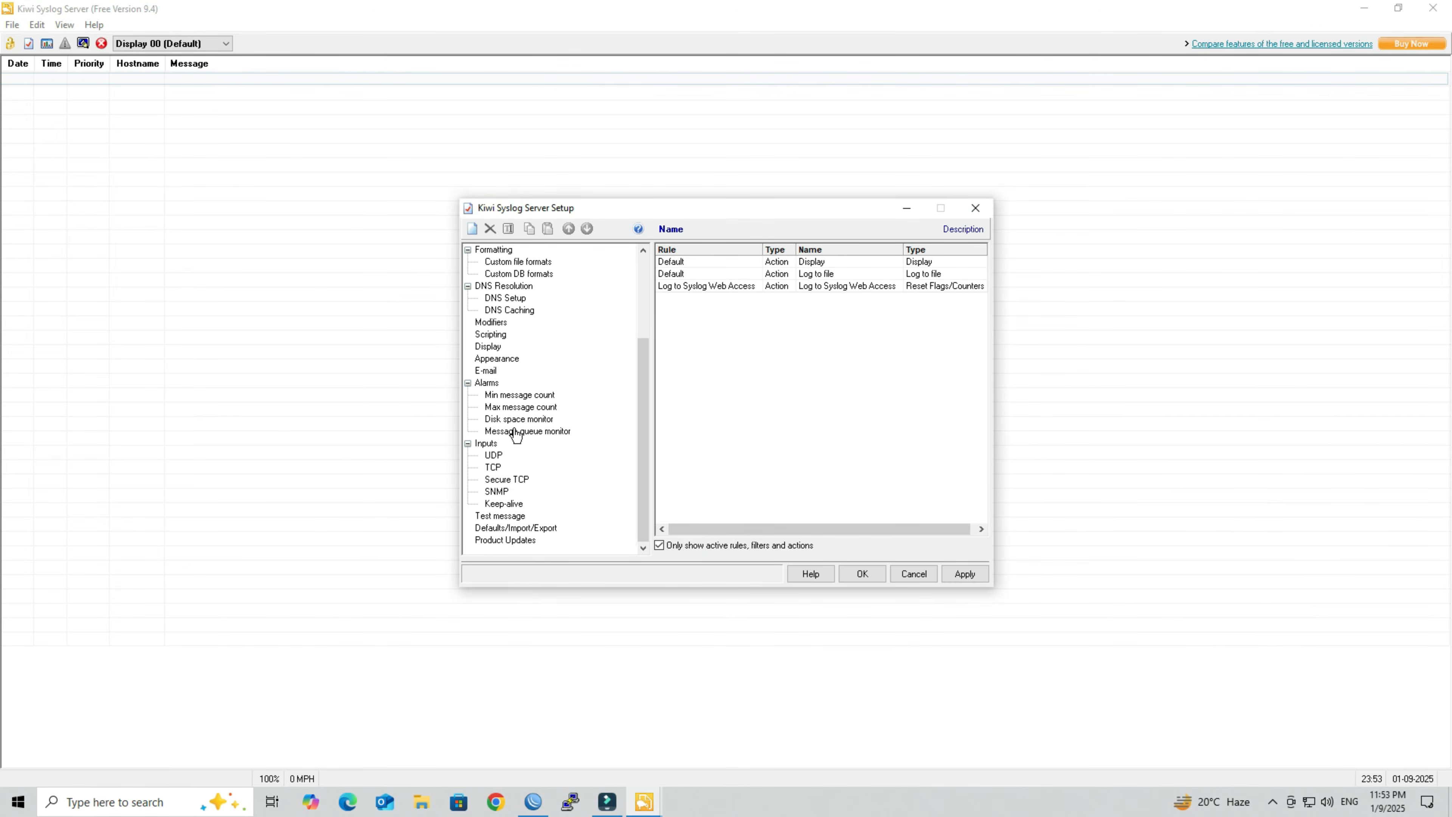
left_click(486, 445)
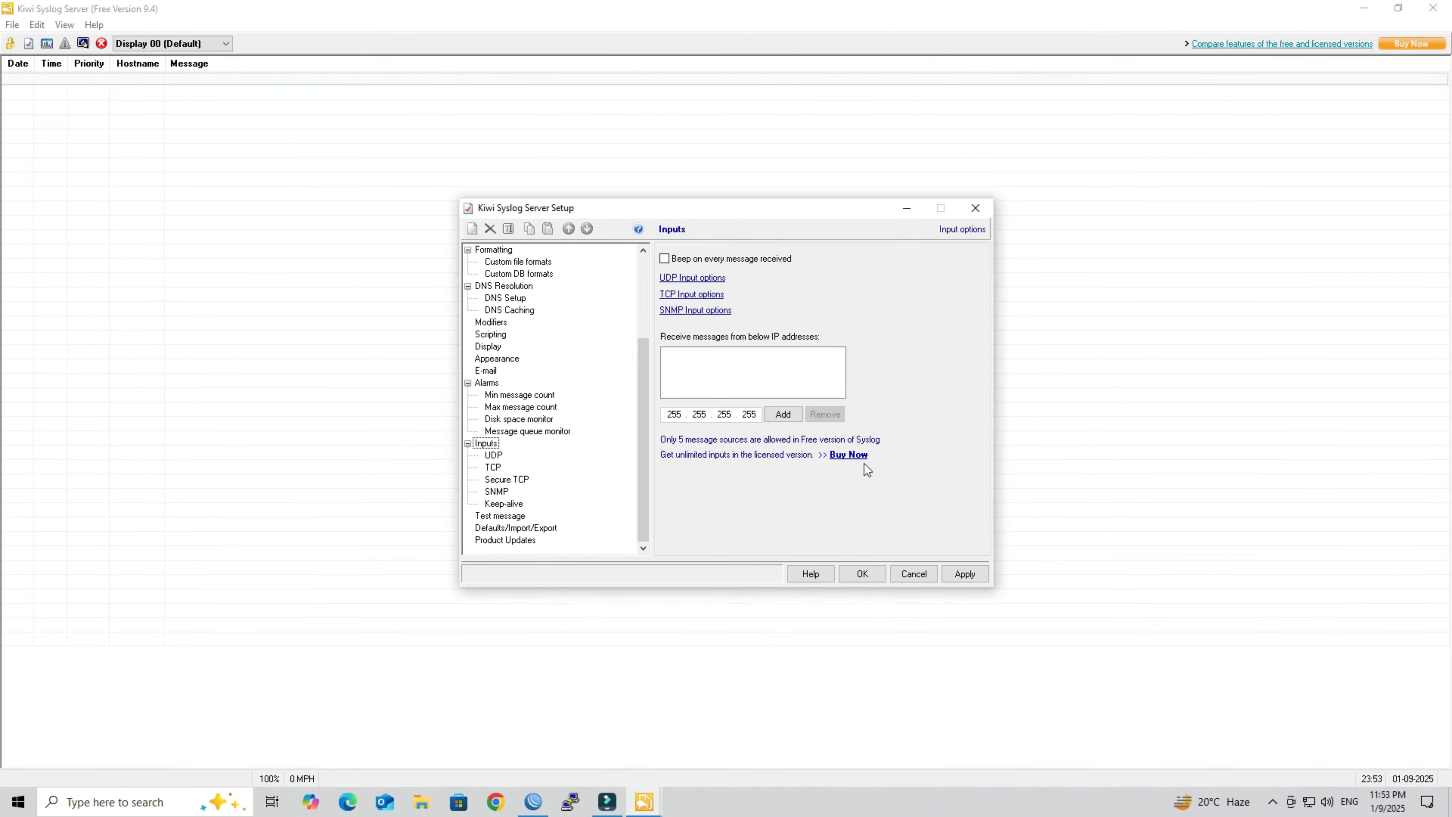
left_click(662, 414)
double_click(698, 415)
double_click(675, 414)
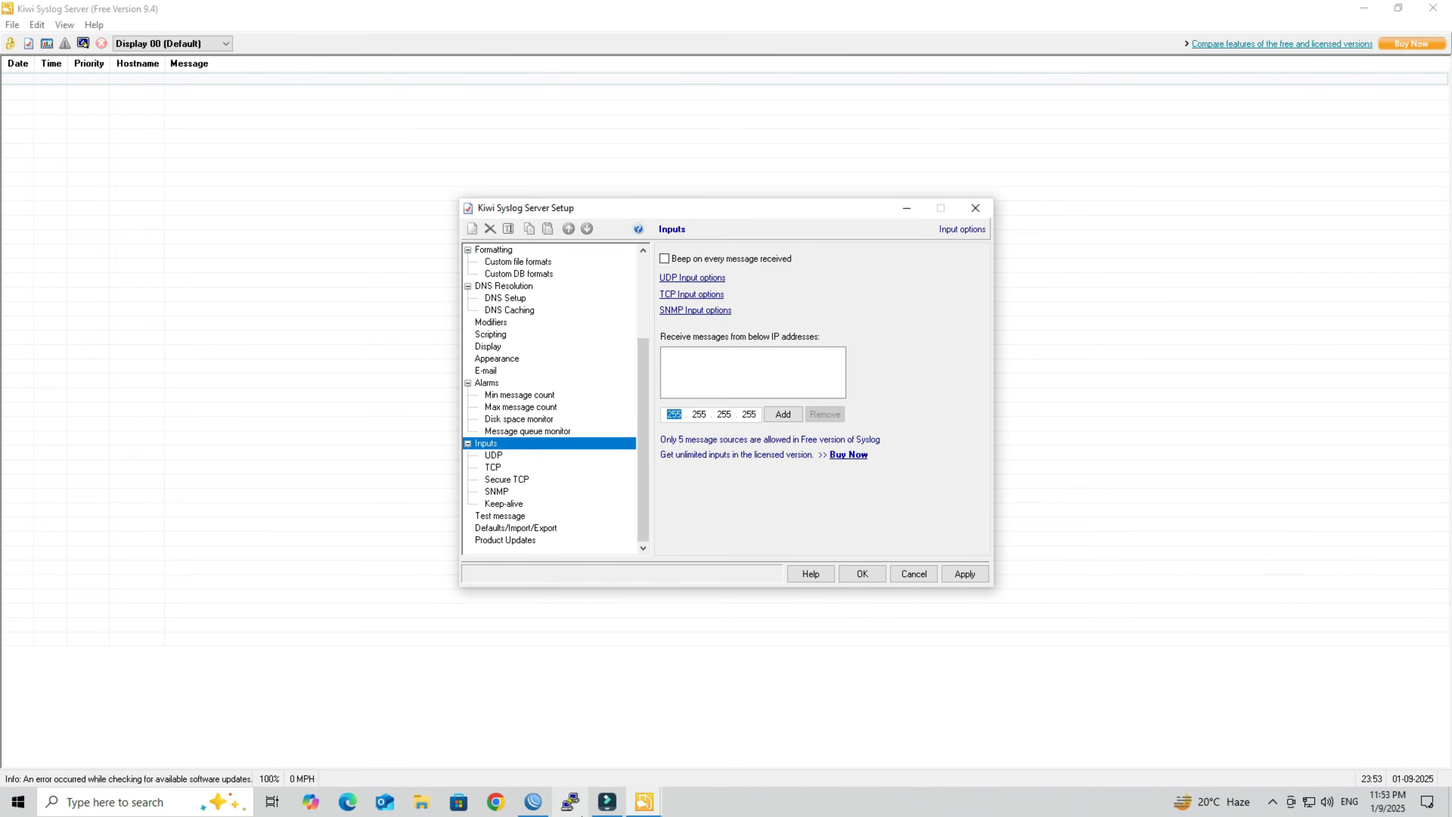
Step: Switch to WinBox and open the 192.168.100.1/24 entry in the IP address list to check the router's LAN address
left_click(537, 802)
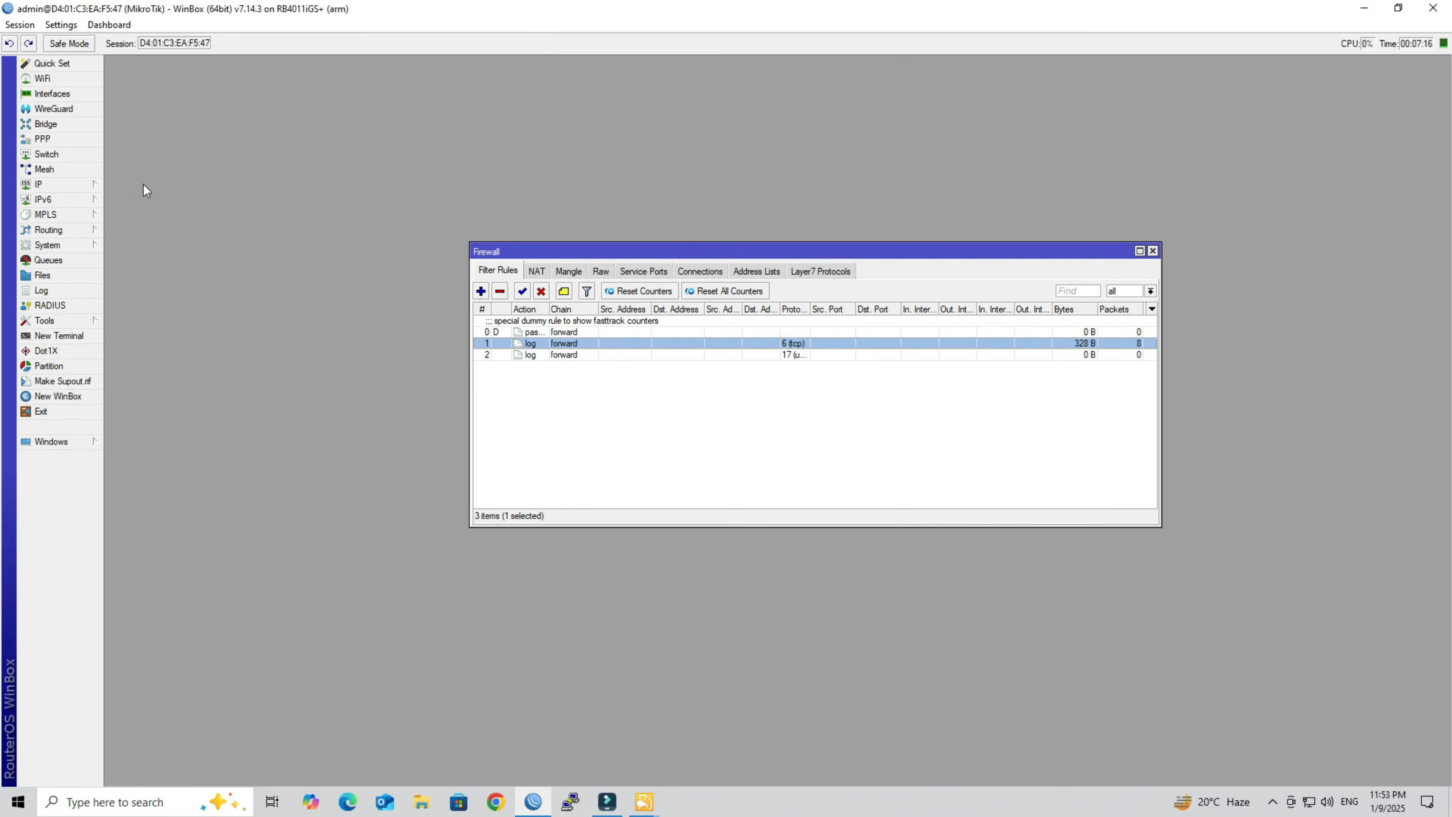
left_click(92, 182)
left_click(150, 194)
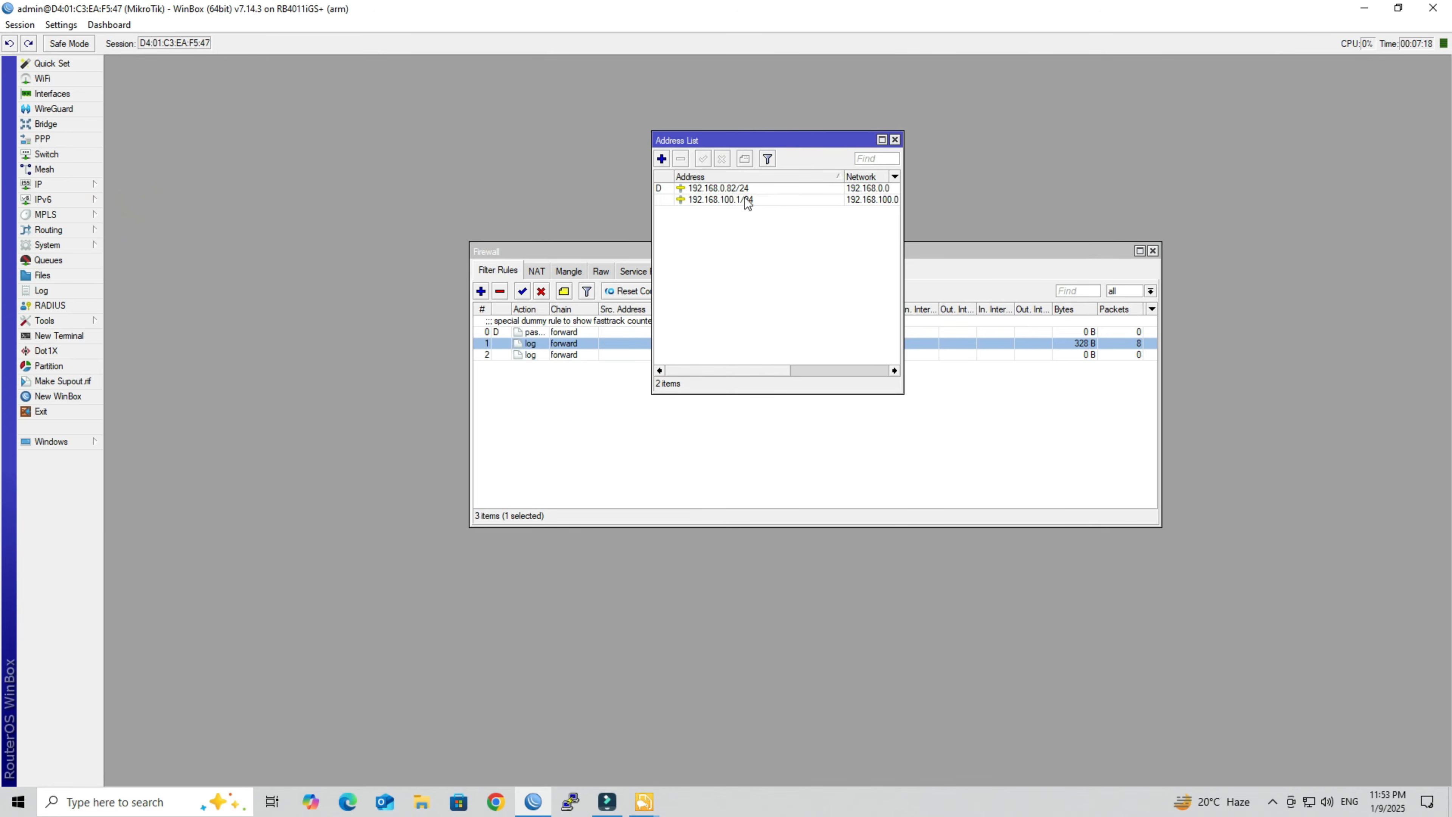
double_click(721, 200)
left_click_drag(773, 239, 719, 247)
Step: Switch back to the Kiwi Syslog Server setup, add 192.168.100.1 as an allowed message source and save the settings
left_click(644, 802)
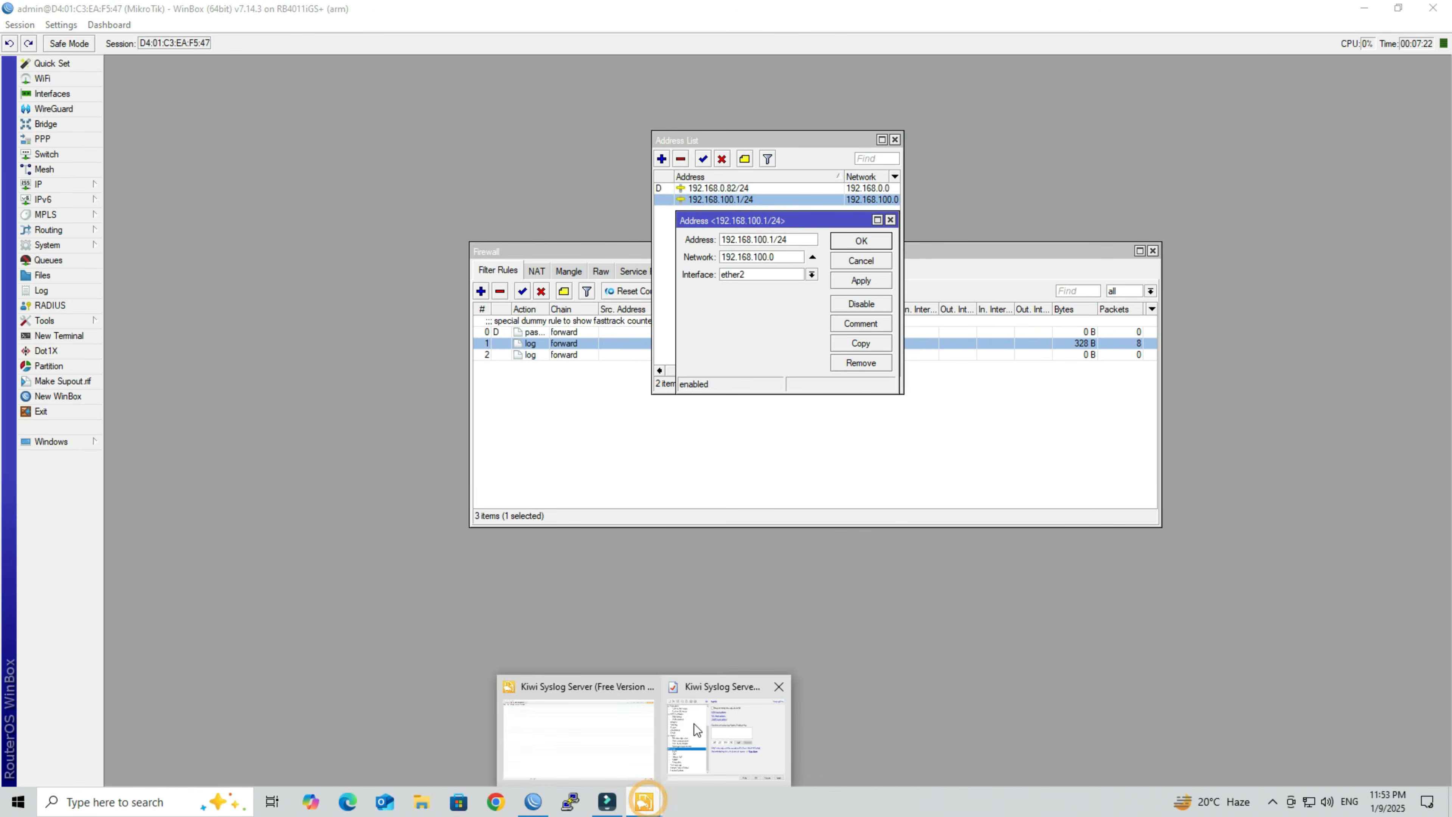
left_click(688, 717)
type("192.168.")
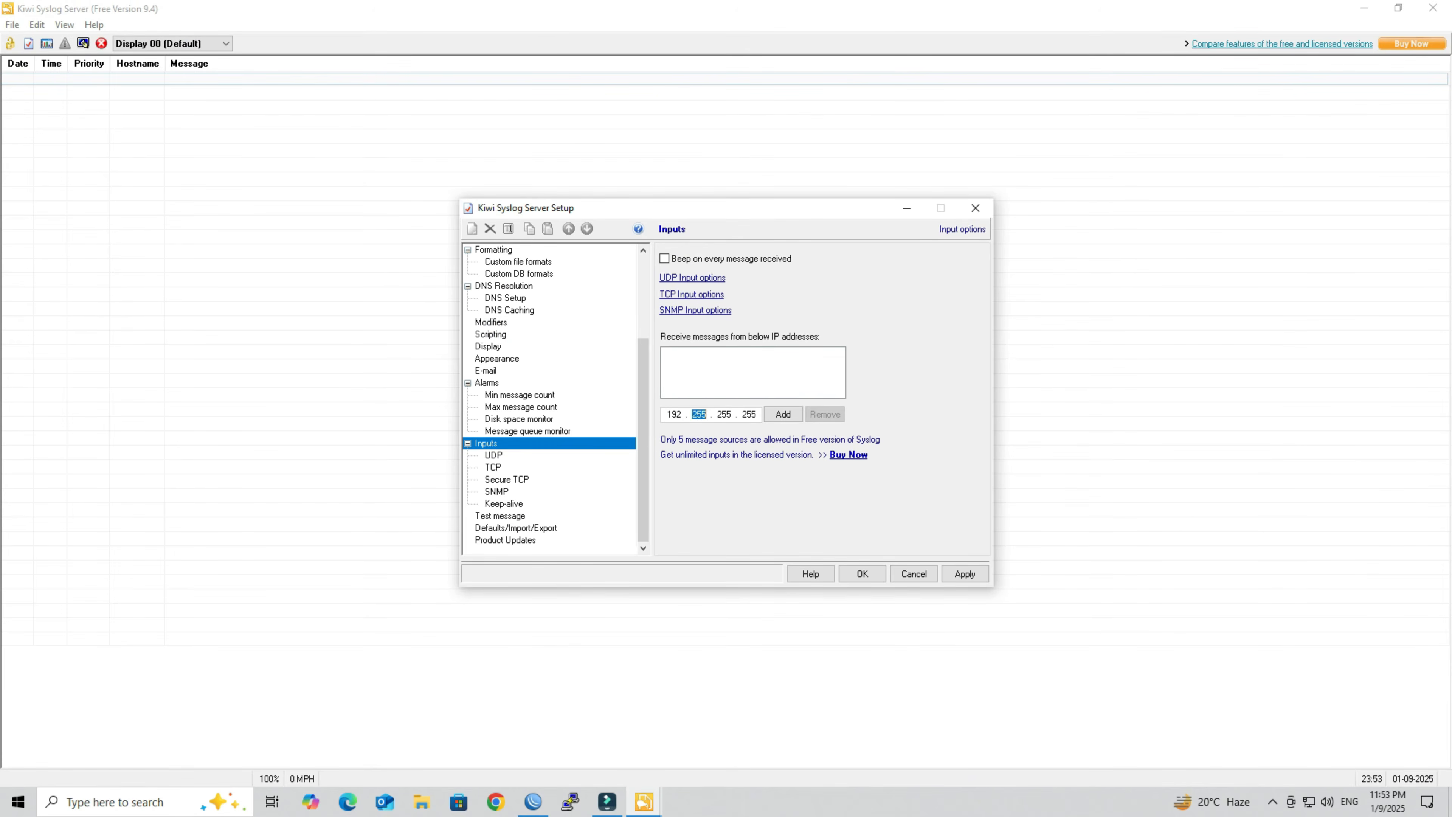
type("100.1")
left_click(782, 414)
left_click(975, 578)
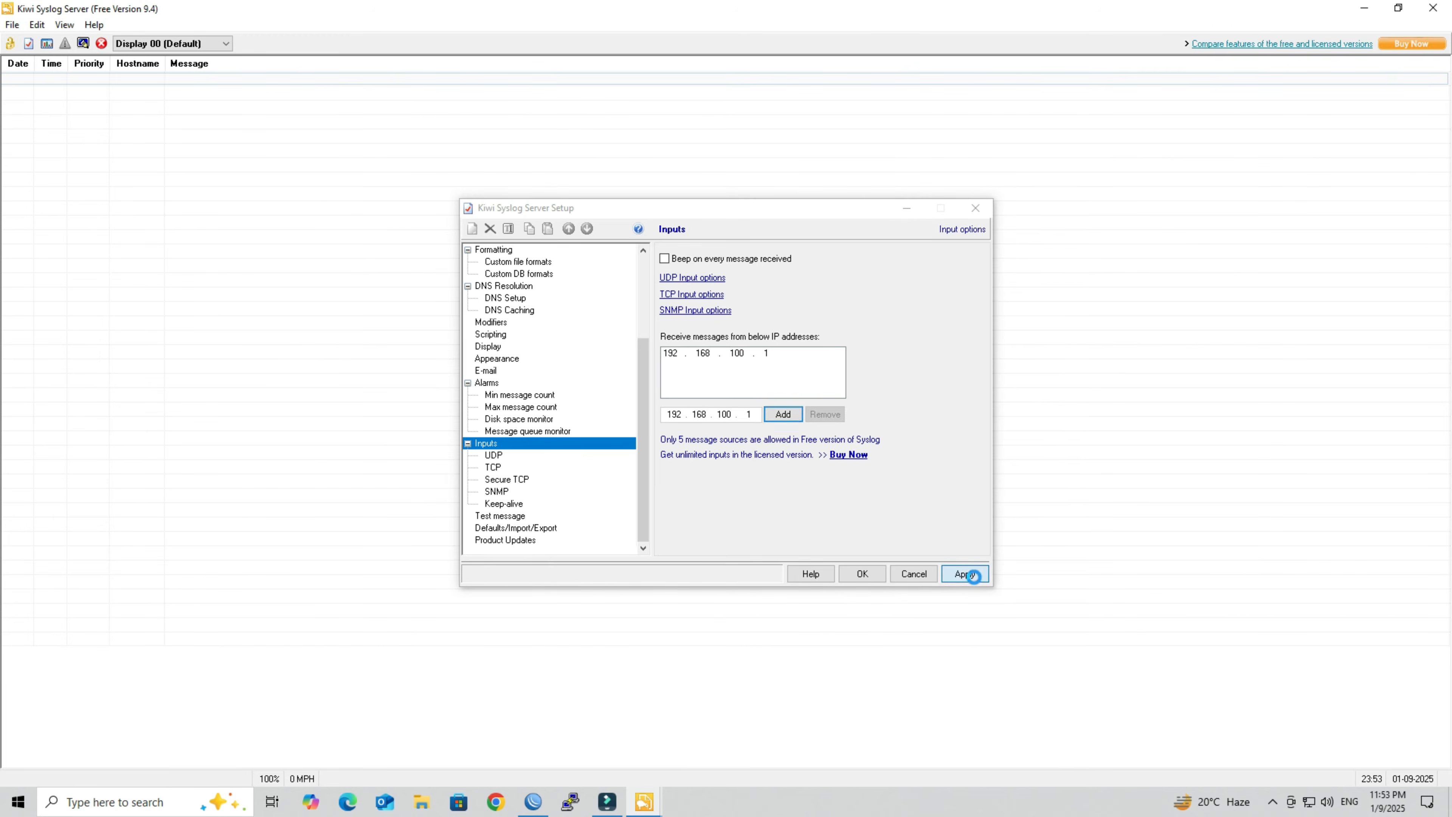
left_click(874, 577)
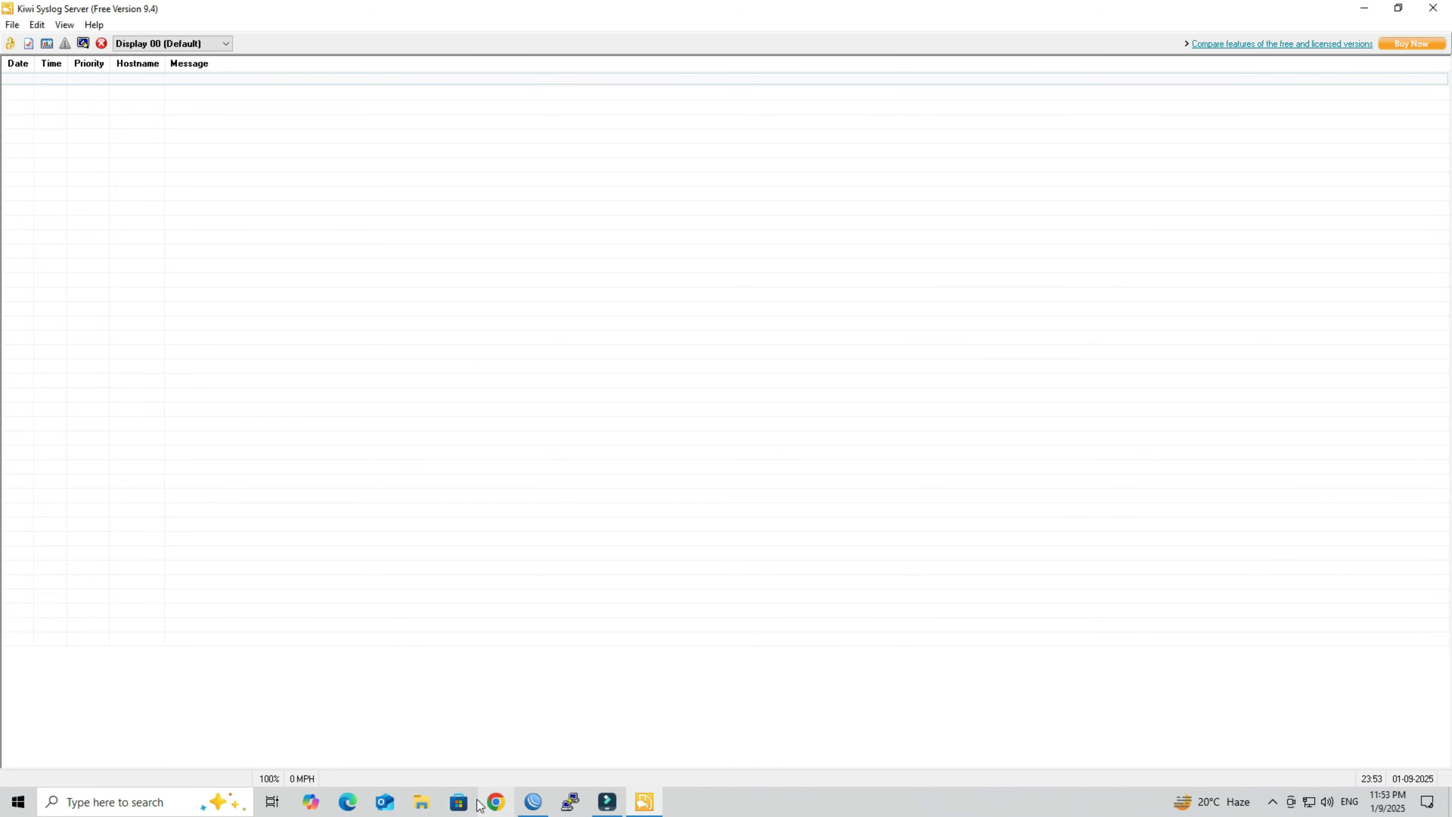
Step: Open canva.com in Chrome to generate traffic, and return to the Kiwi Syslog Server log display
left_click(496, 802)
left_click(496, 803)
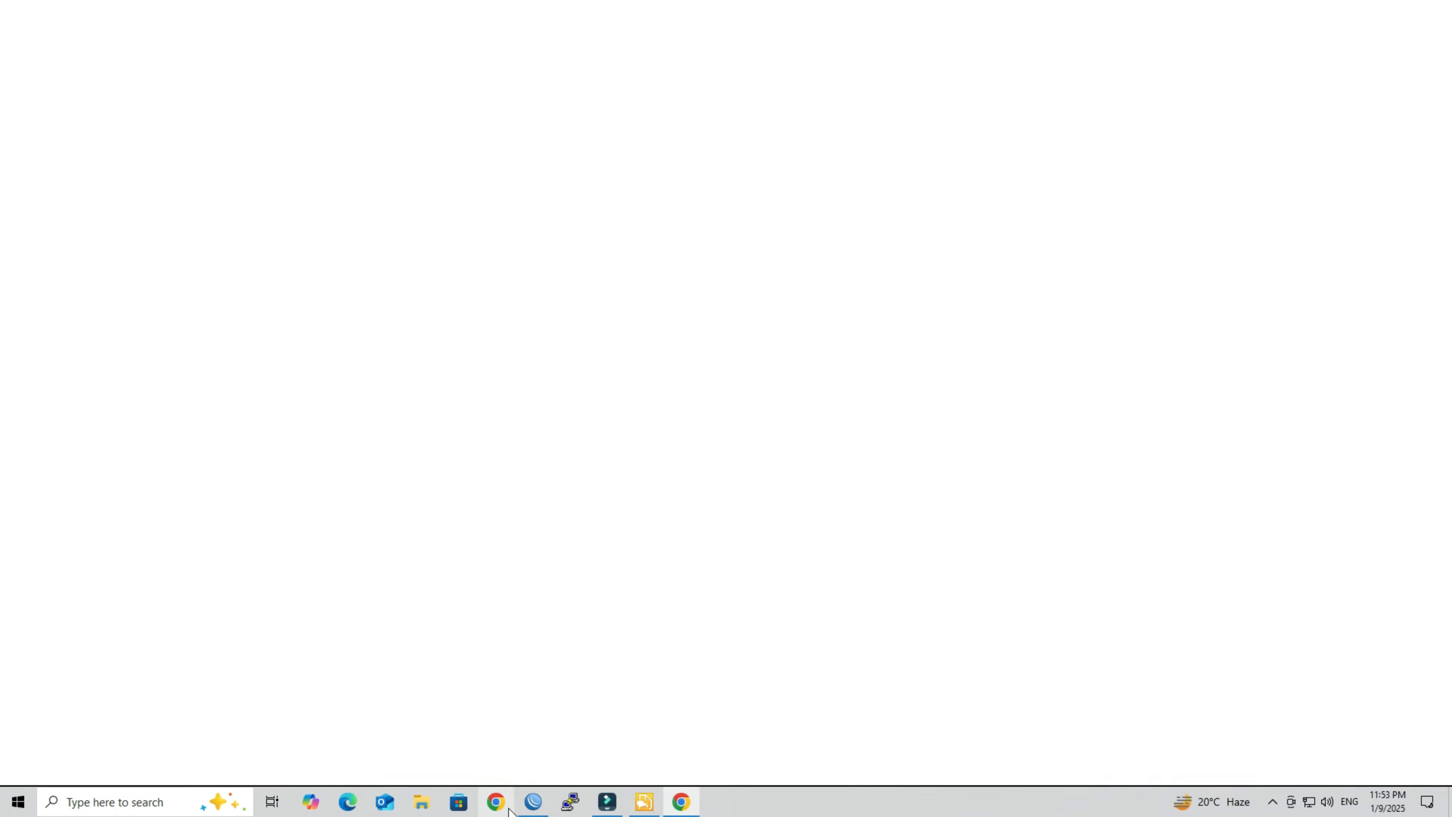
left_click(221, 80)
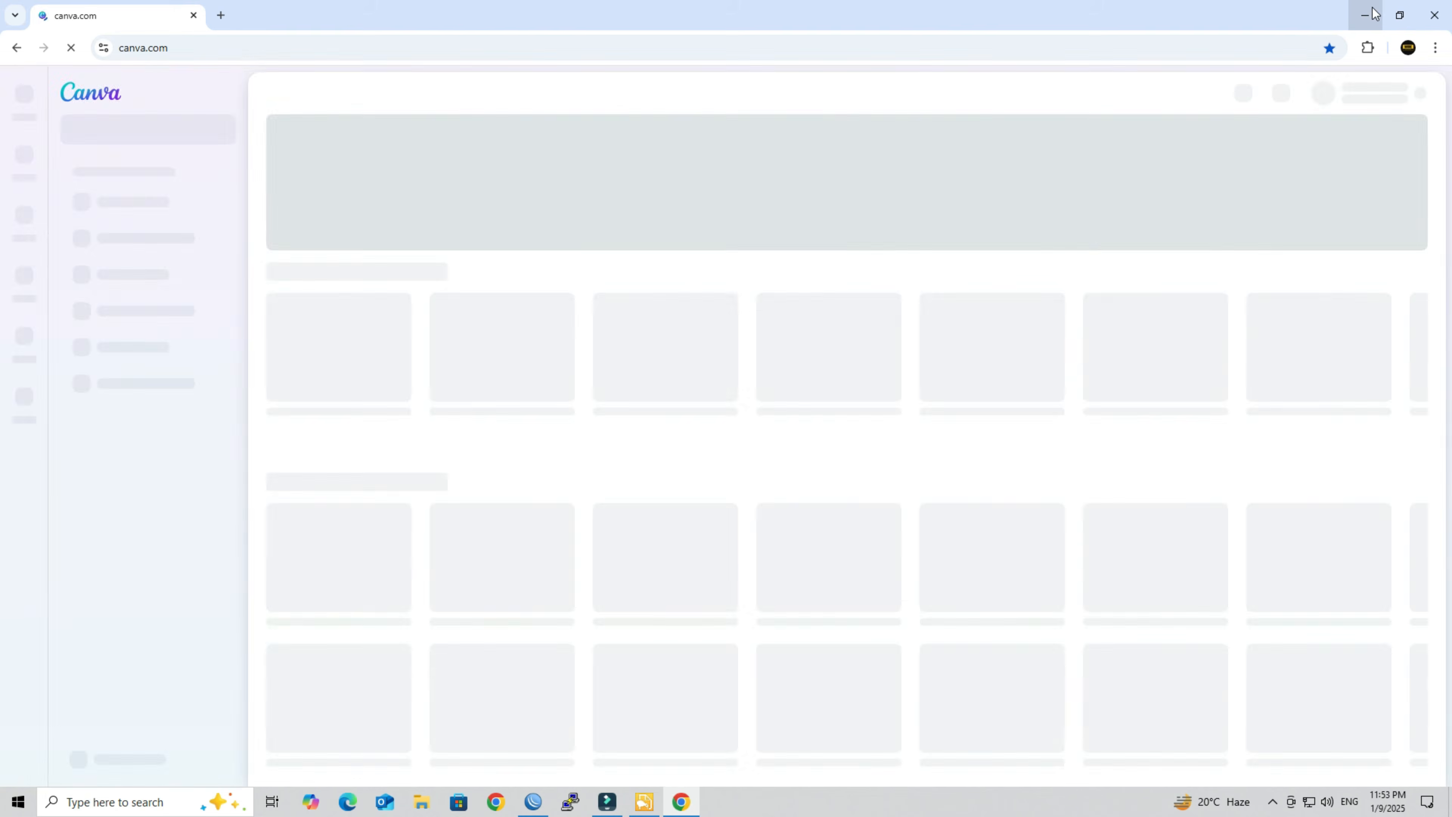
left_click(1366, 13)
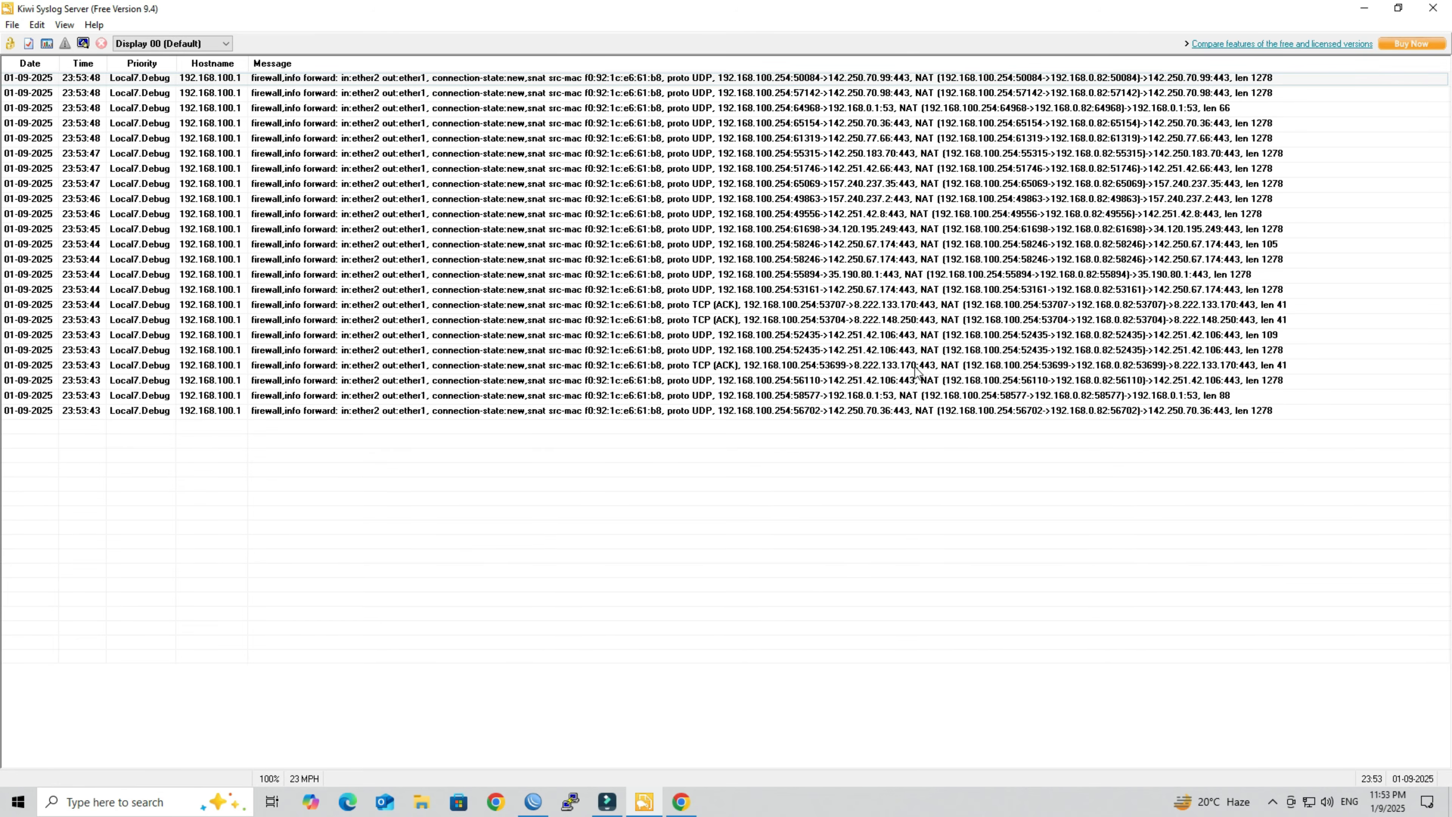
Step: Load facebook.com/wirenetwork.in in a new Chrome tab to generate more traffic, and switch back to Kiwi Syslog Server
left_click(694, 801)
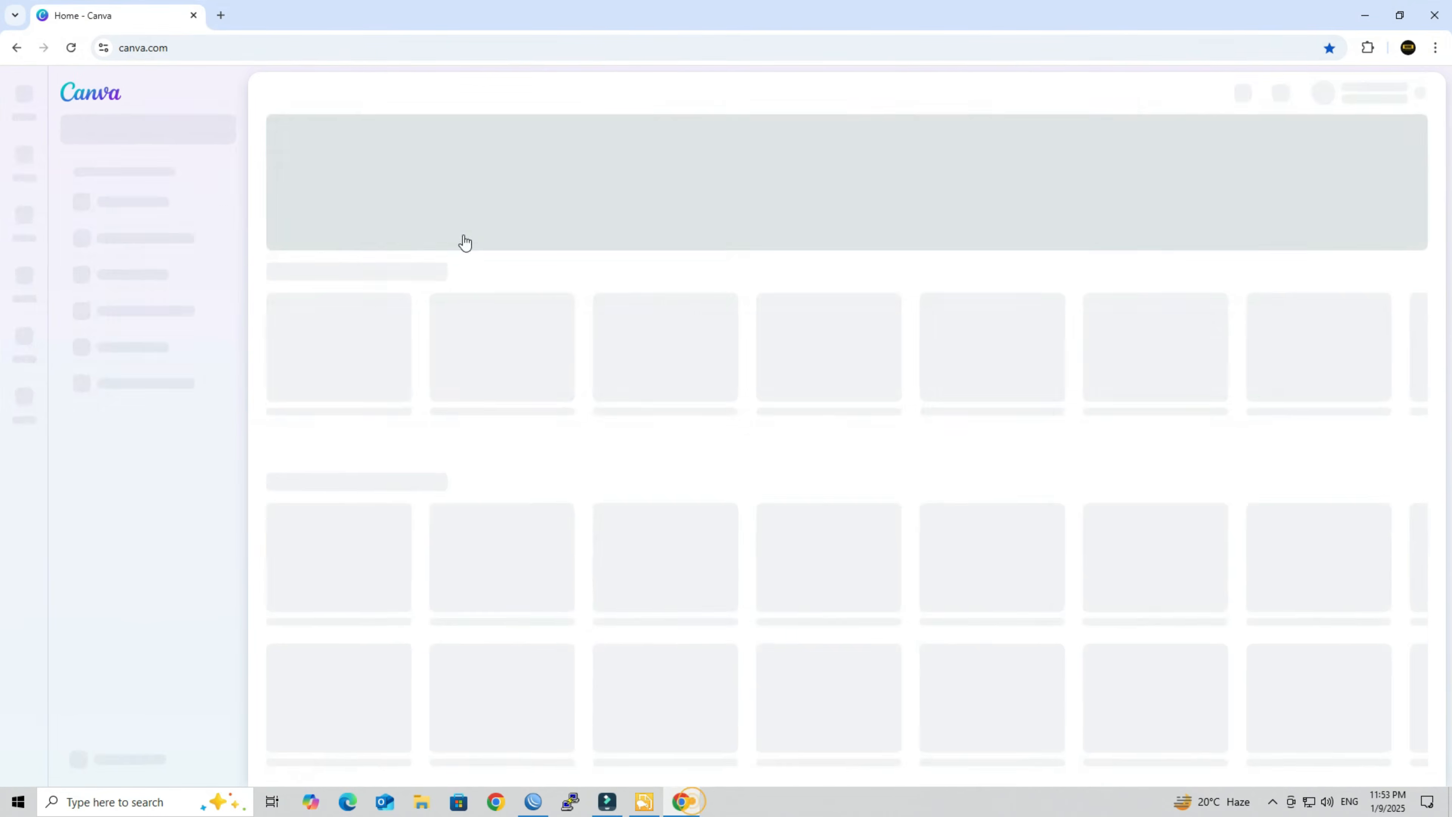
left_click(216, 16)
type("facebook.com/w")
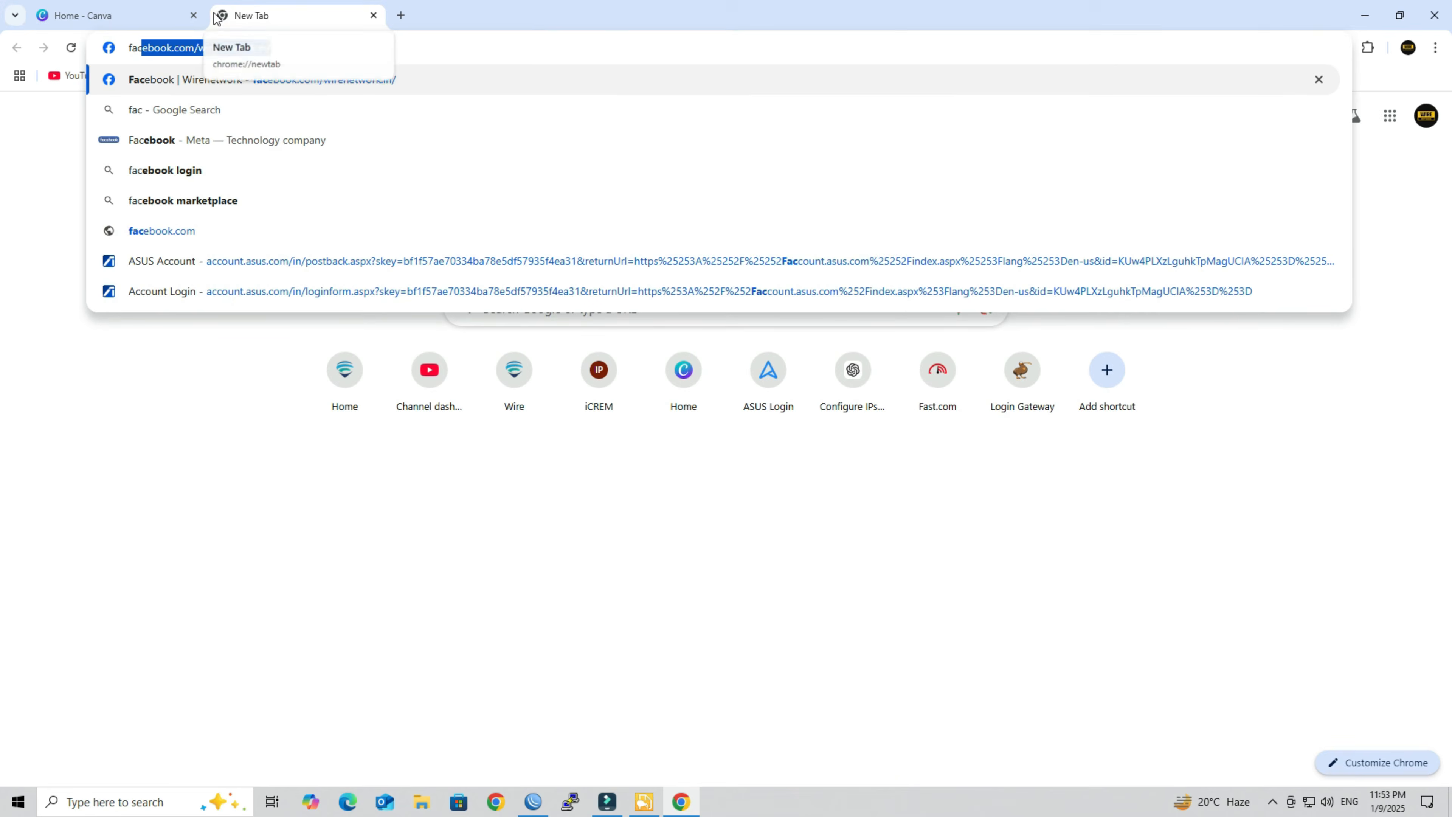
key("Return")
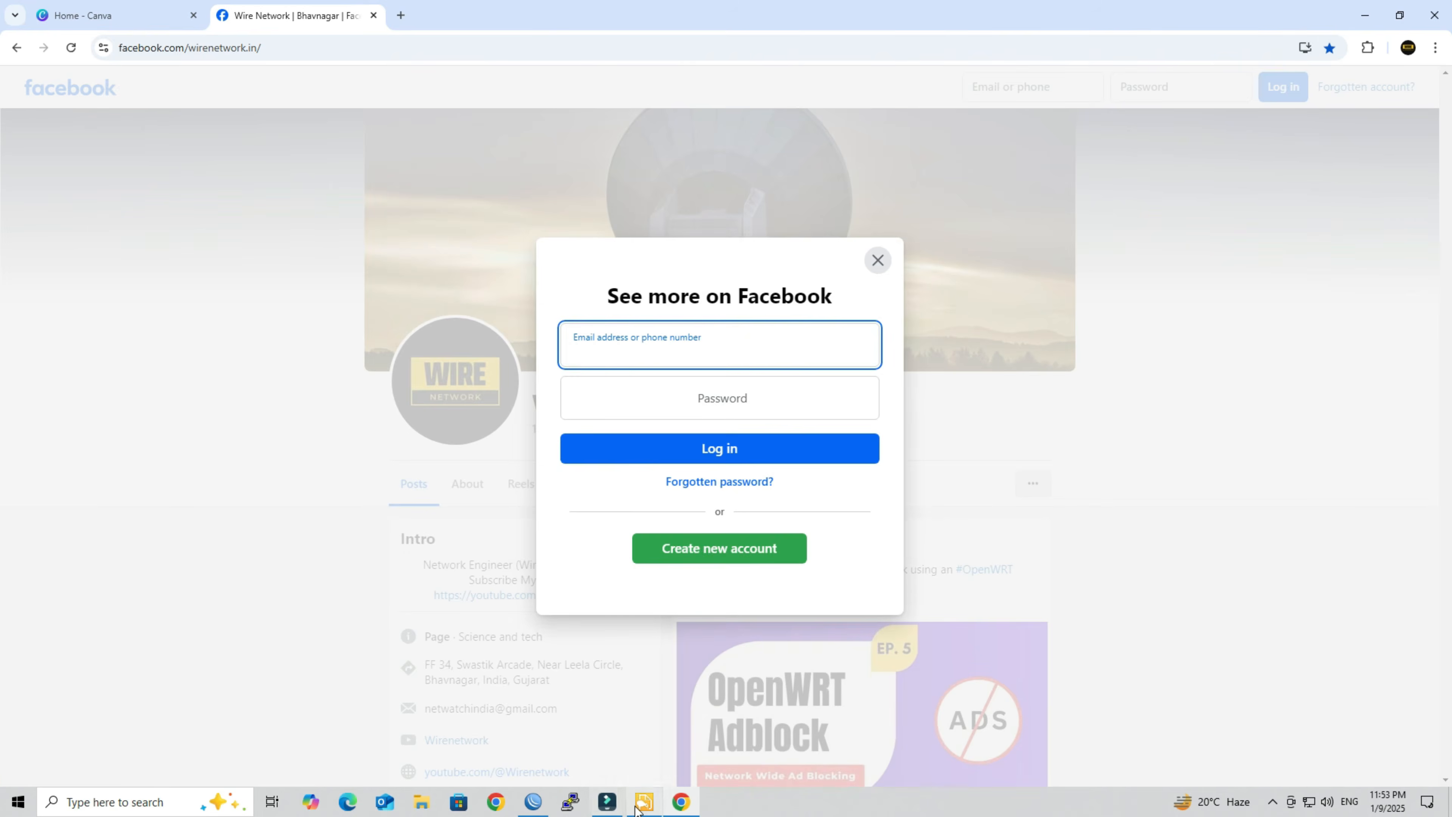
left_click(645, 802)
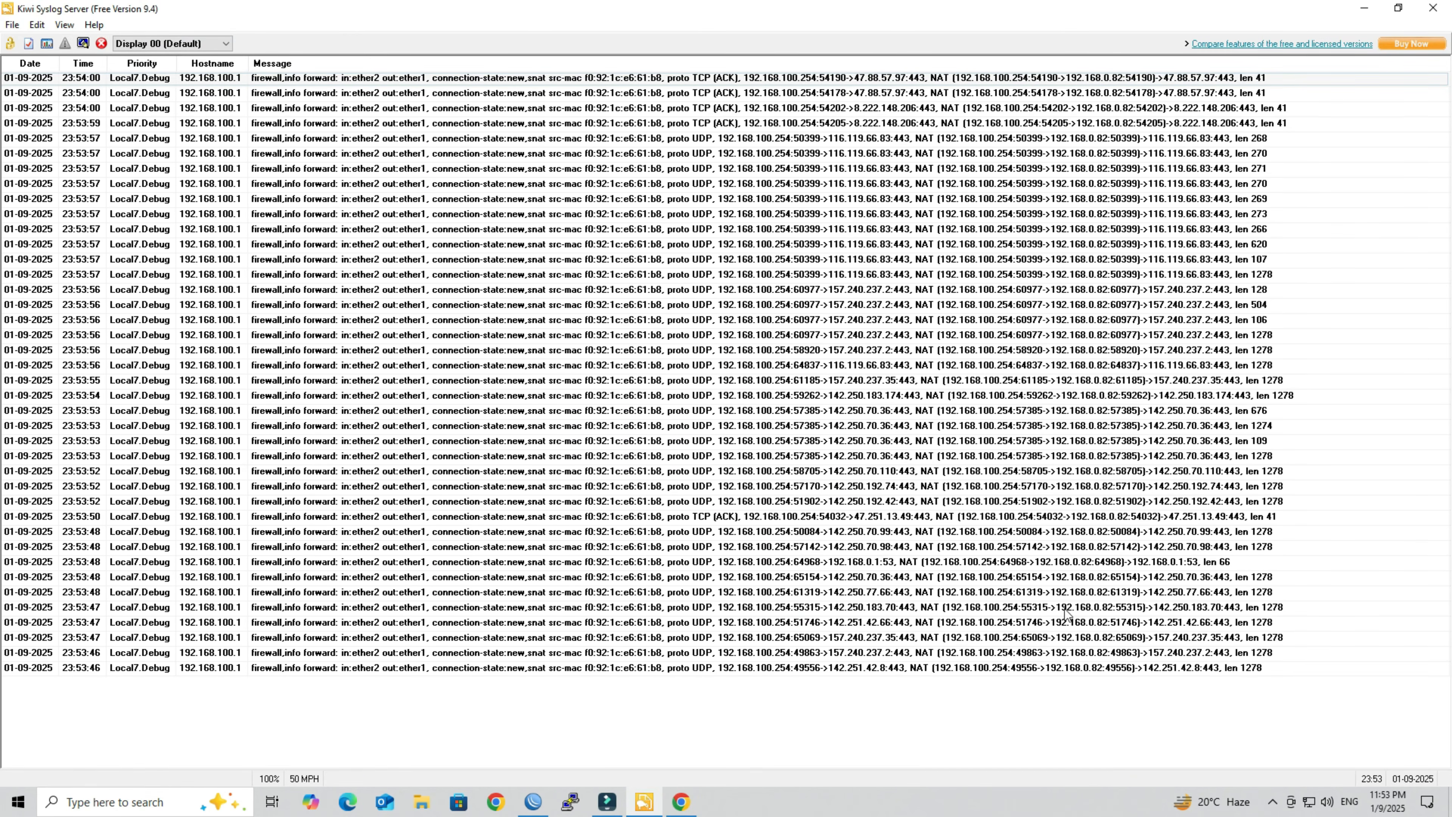
Step: Examine the received firewall log entries for source, destination and NAT details of the new connections
left_click_drag(493, 177, 426, 81)
left_click(523, 321)
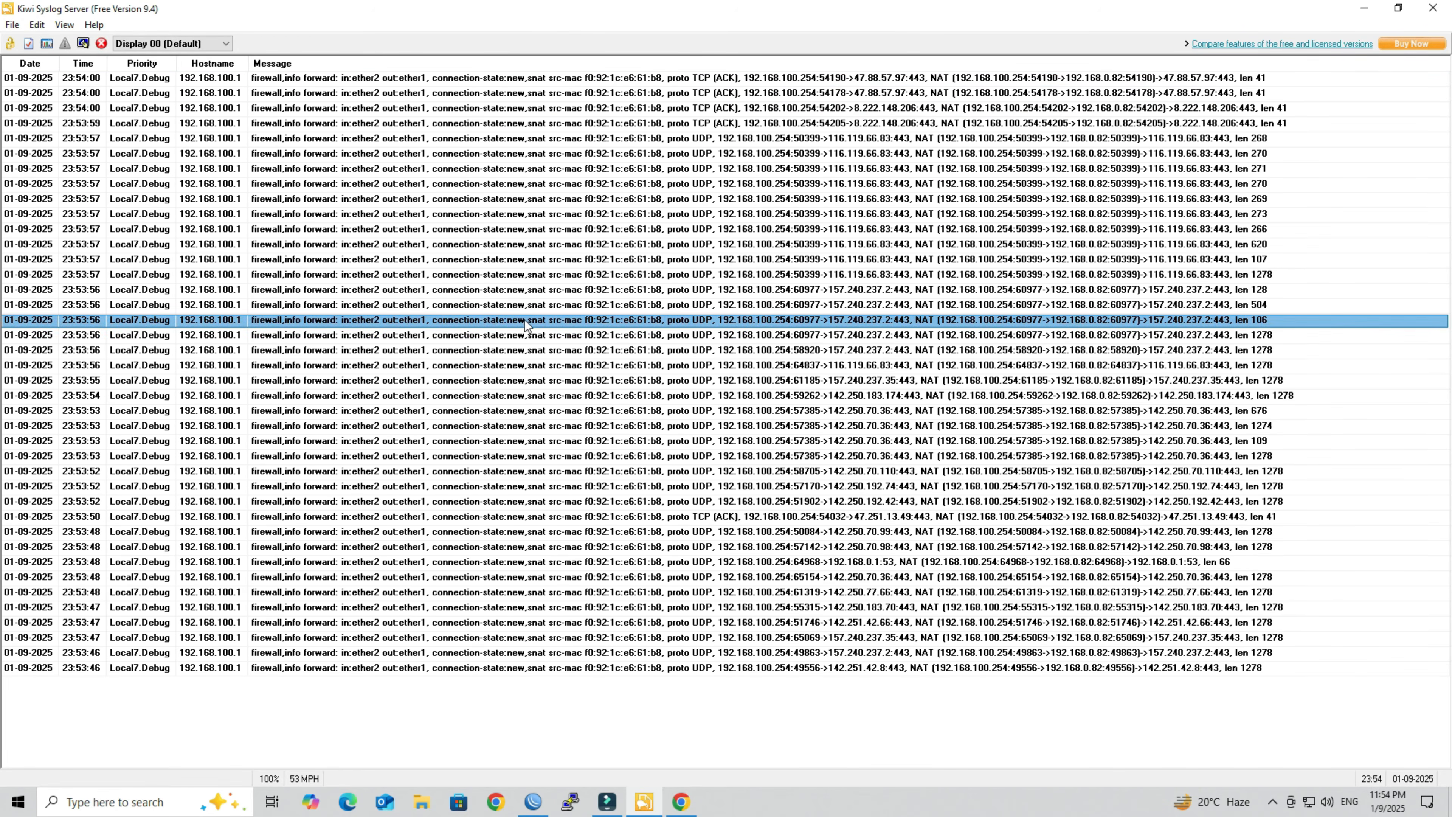
left_click(503, 472)
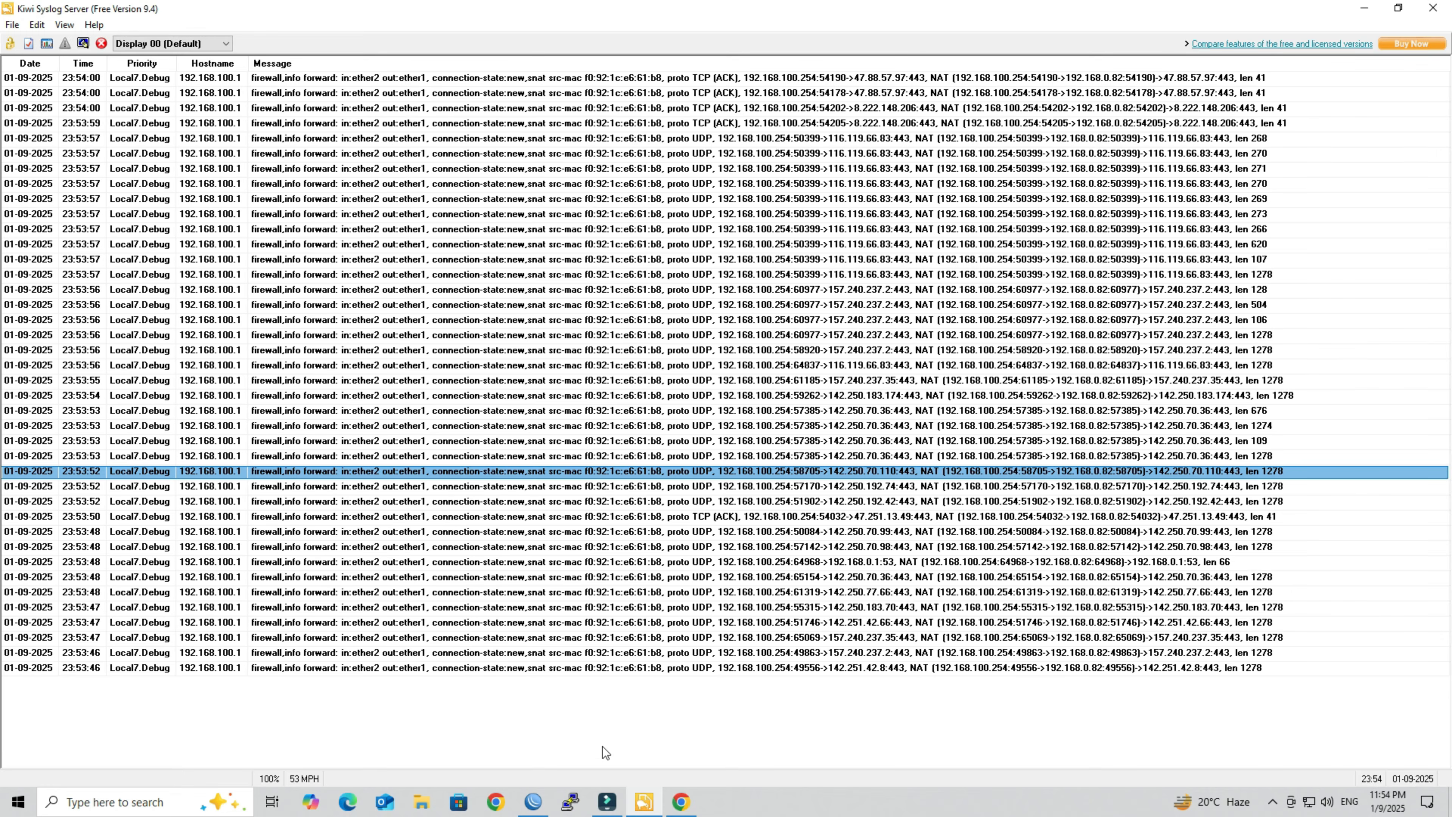
Step: Switch to WinBox, cancel the open address entry and close the Address List and Firewall windows
left_click(532, 802)
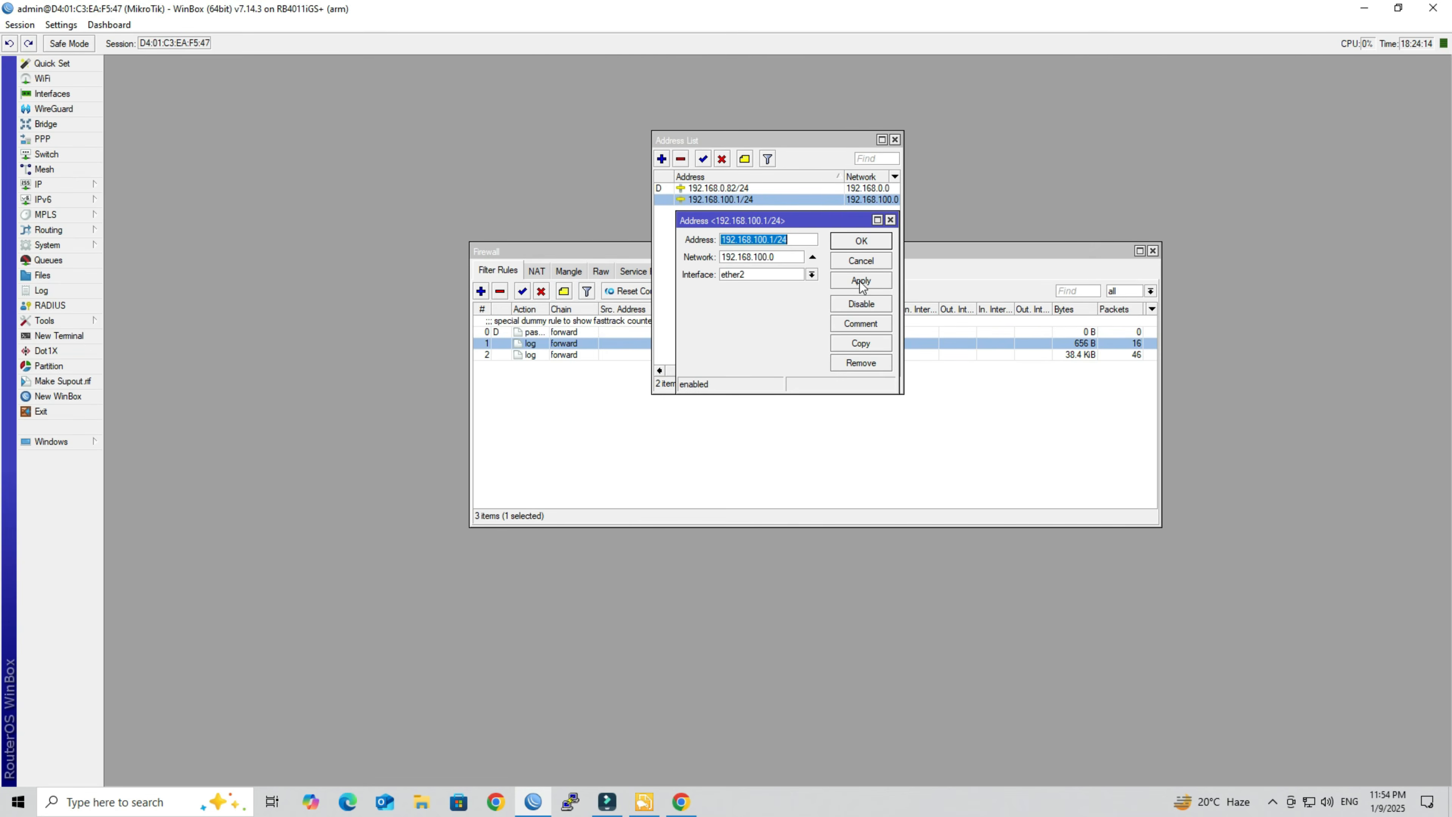
left_click(860, 259)
left_click(895, 139)
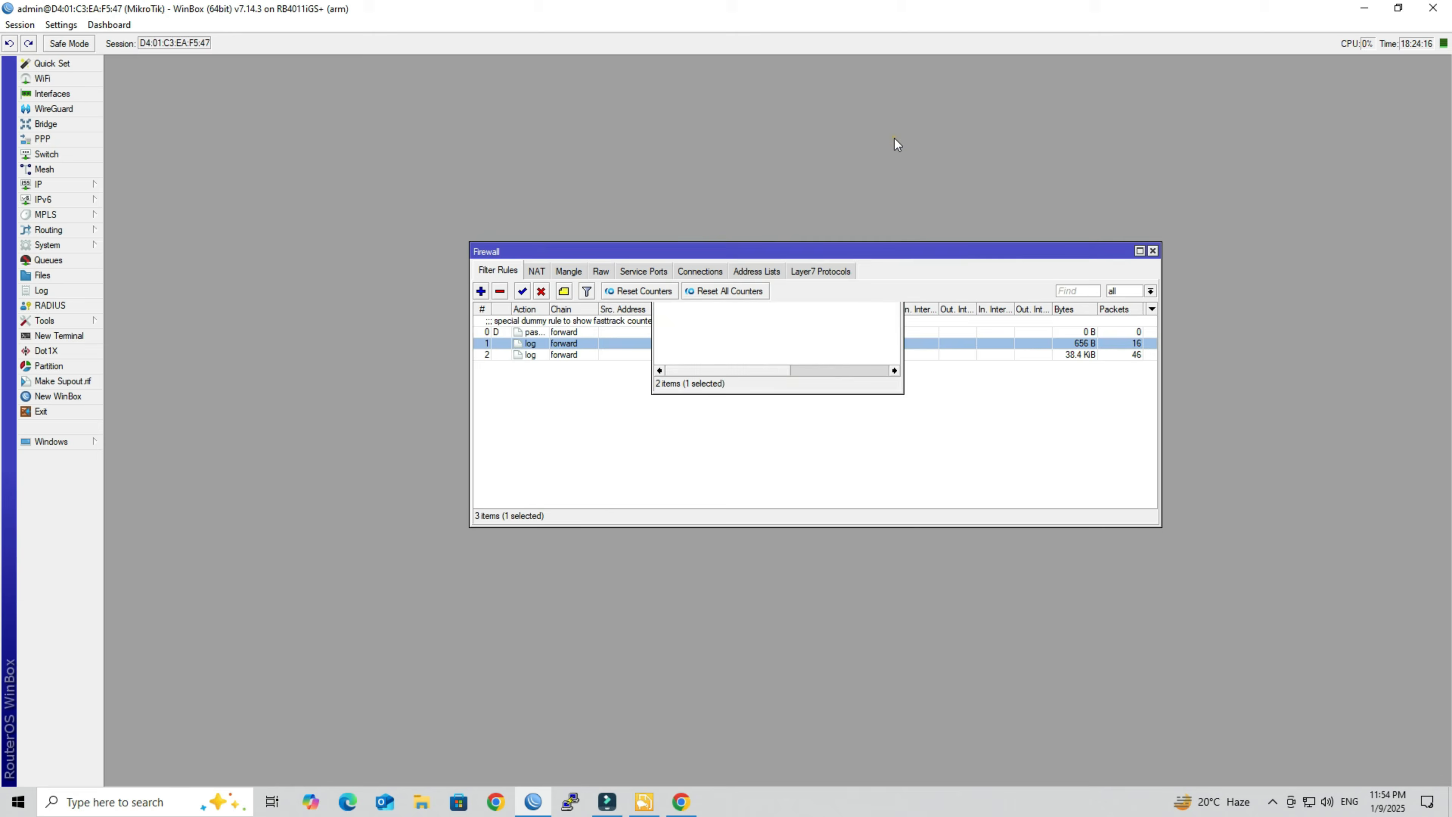
left_click(1152, 250)
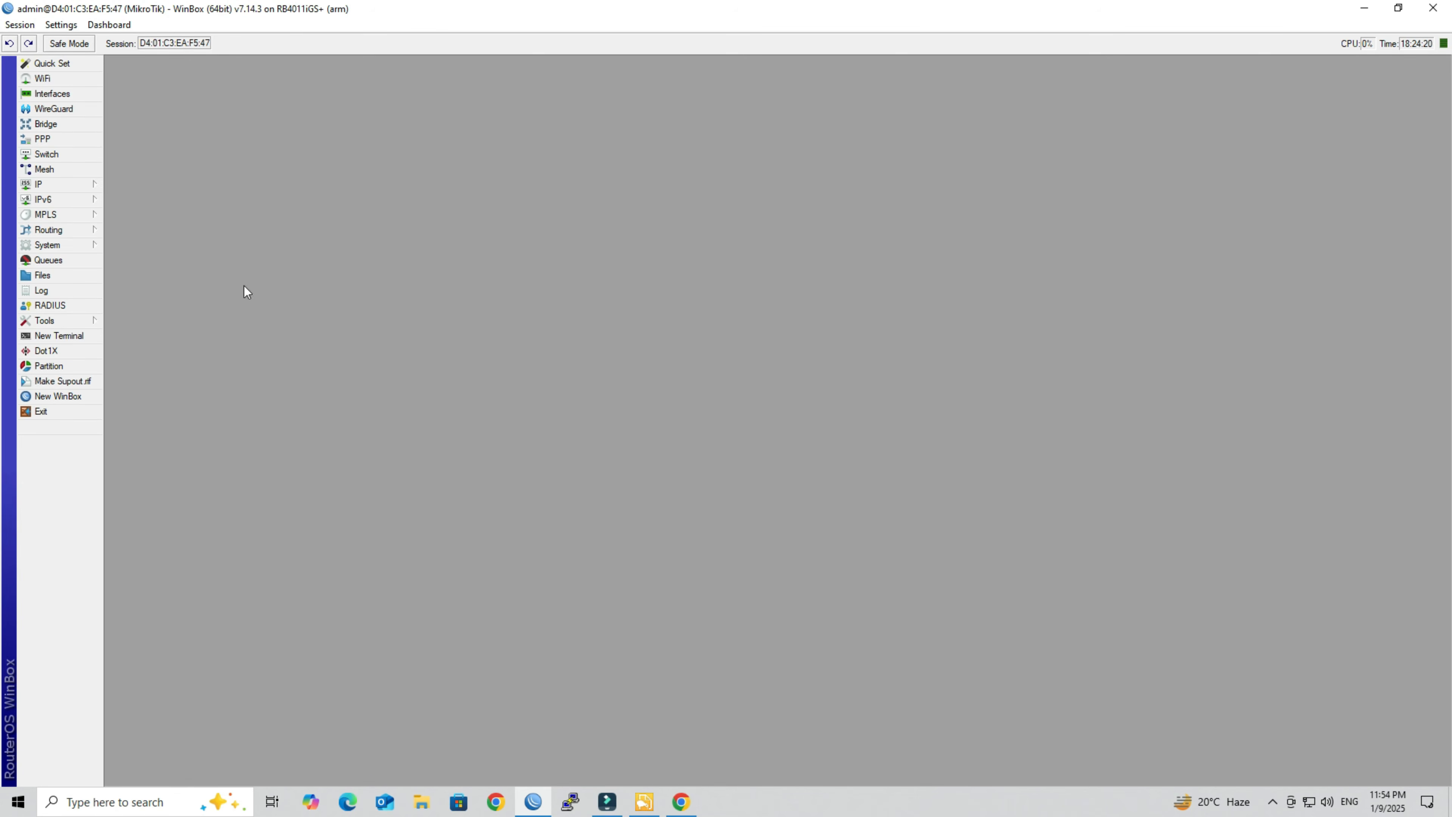
Step: Open the router's system Logging settings and show the list of logging rules
left_click(48, 245)
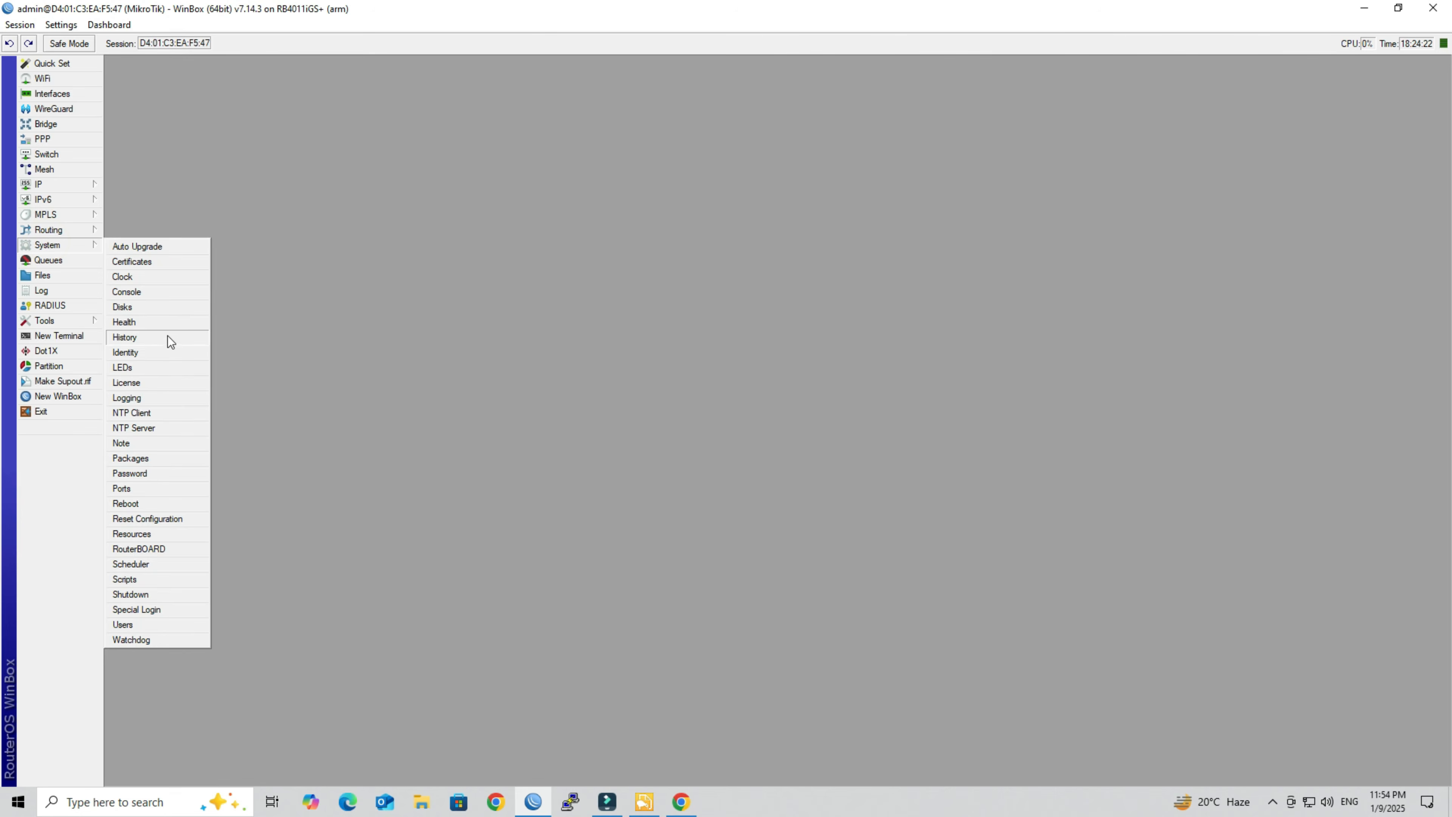
left_click(161, 397)
left_click(589, 428)
left_click(529, 247)
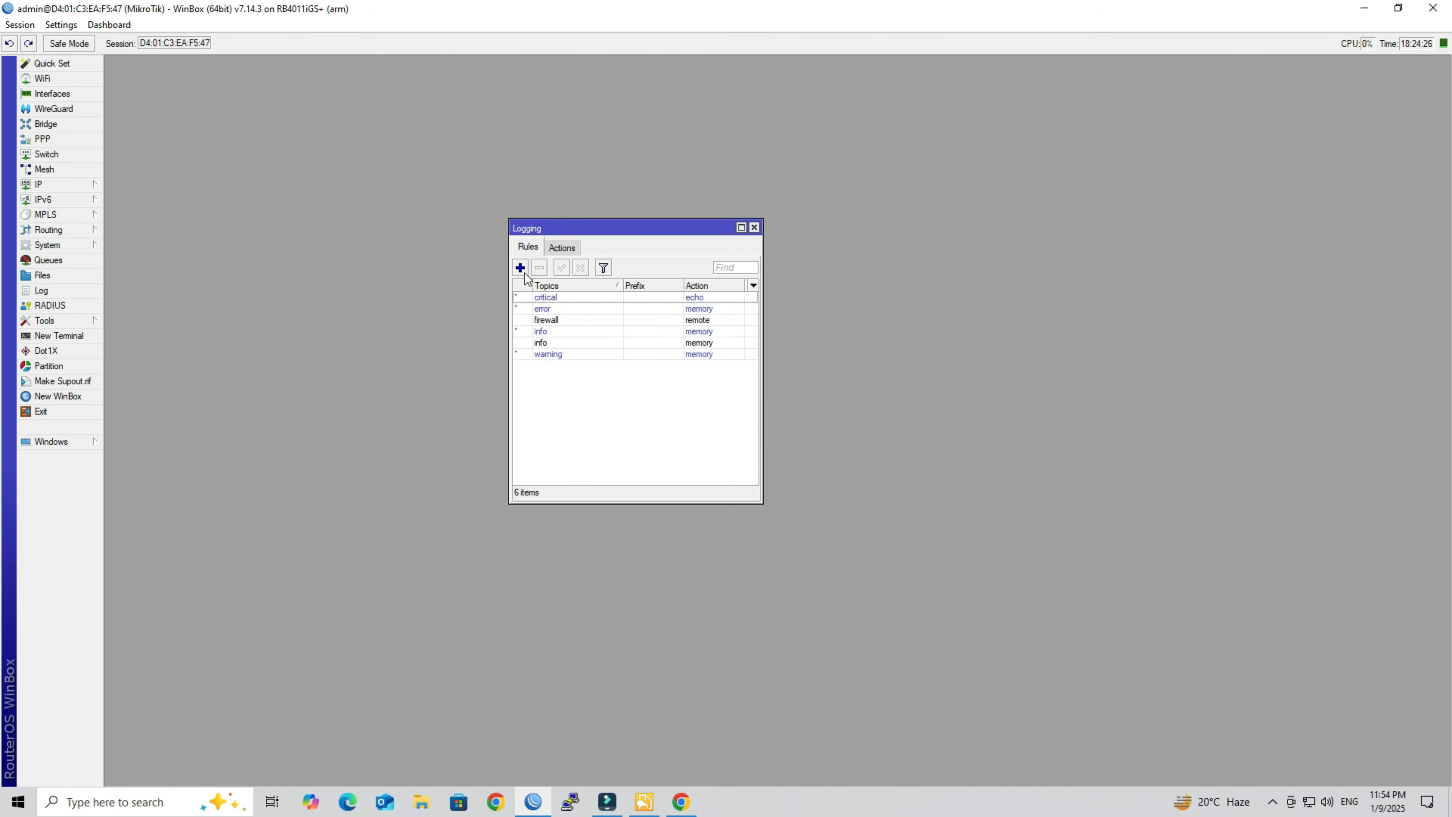
Step: Add a logging rule for the dhcp topic with the remote action, apply it and select it in the rules list
left_click(521, 267)
double_click(744, 367)
left_click(804, 368)
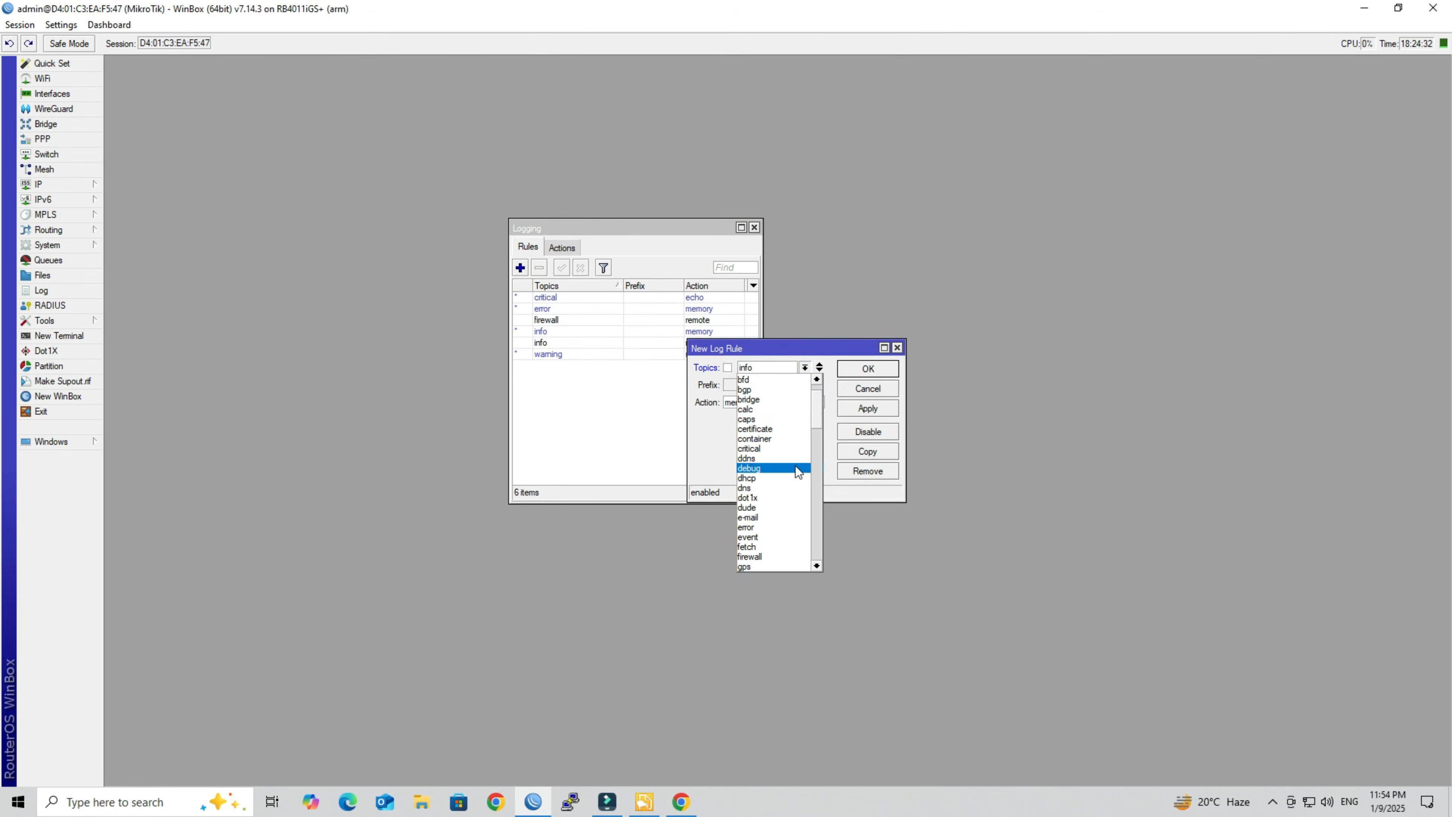
left_click(792, 477)
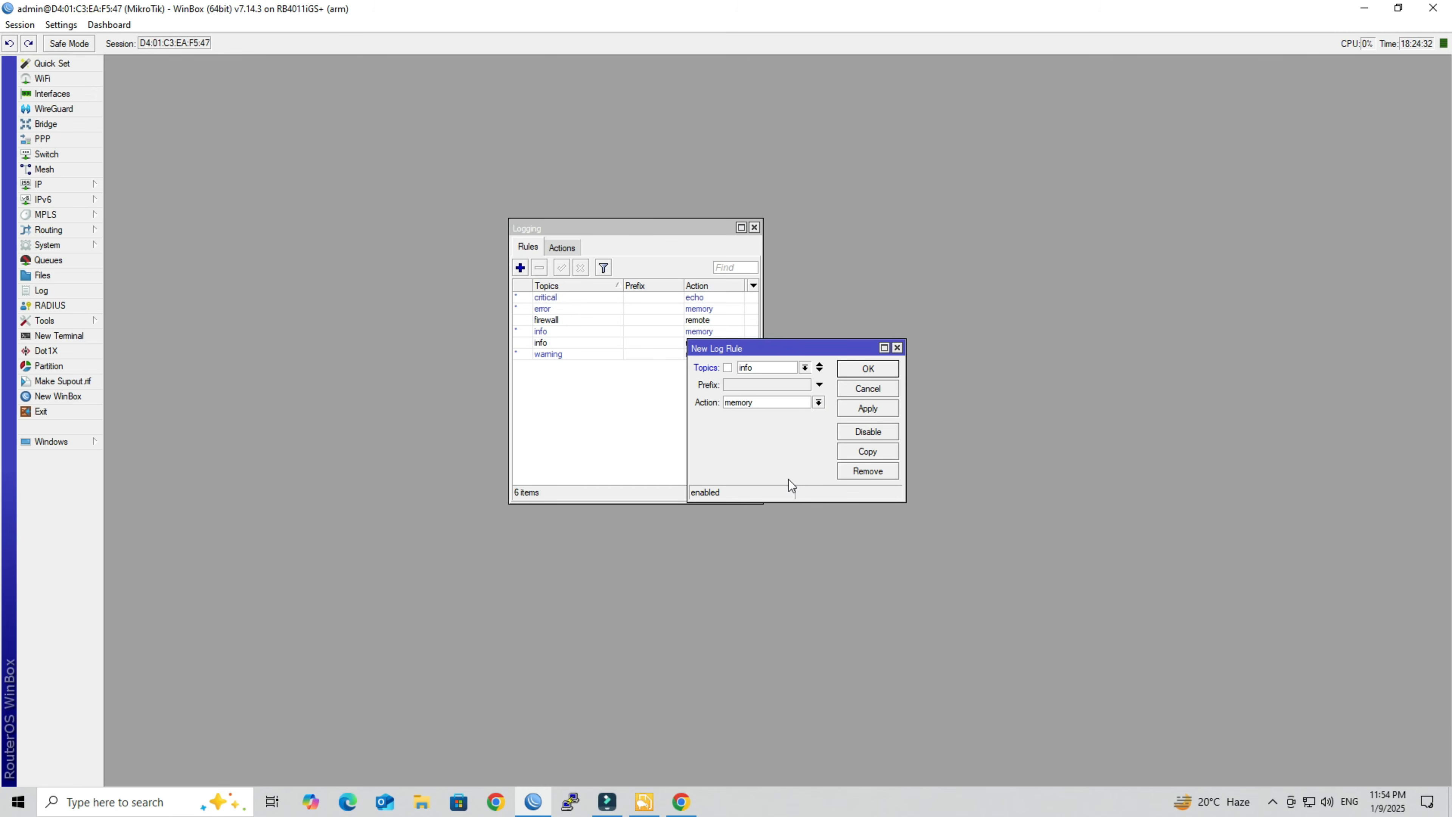
left_click(775, 403)
left_click(776, 446)
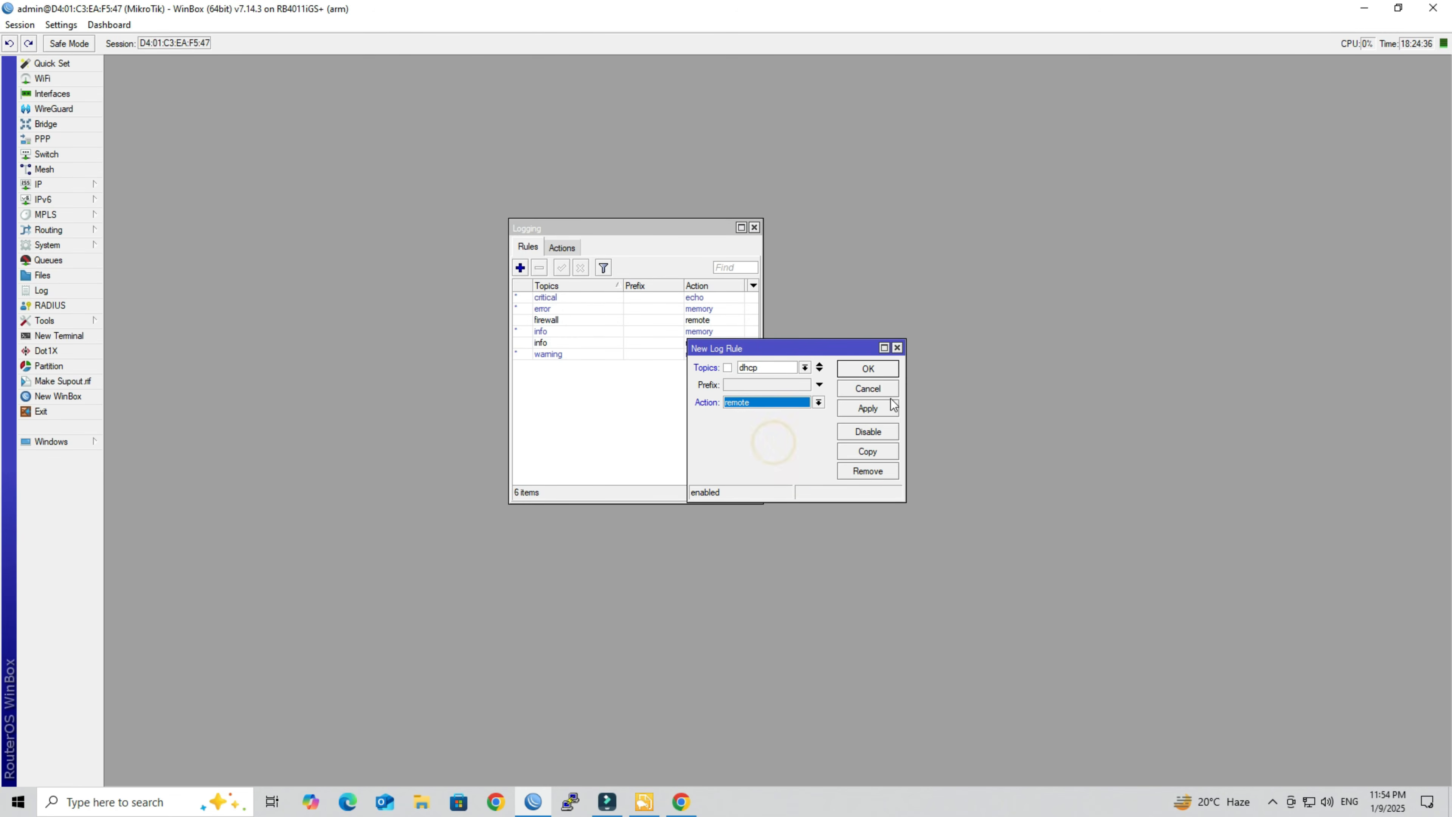
left_click(890, 413)
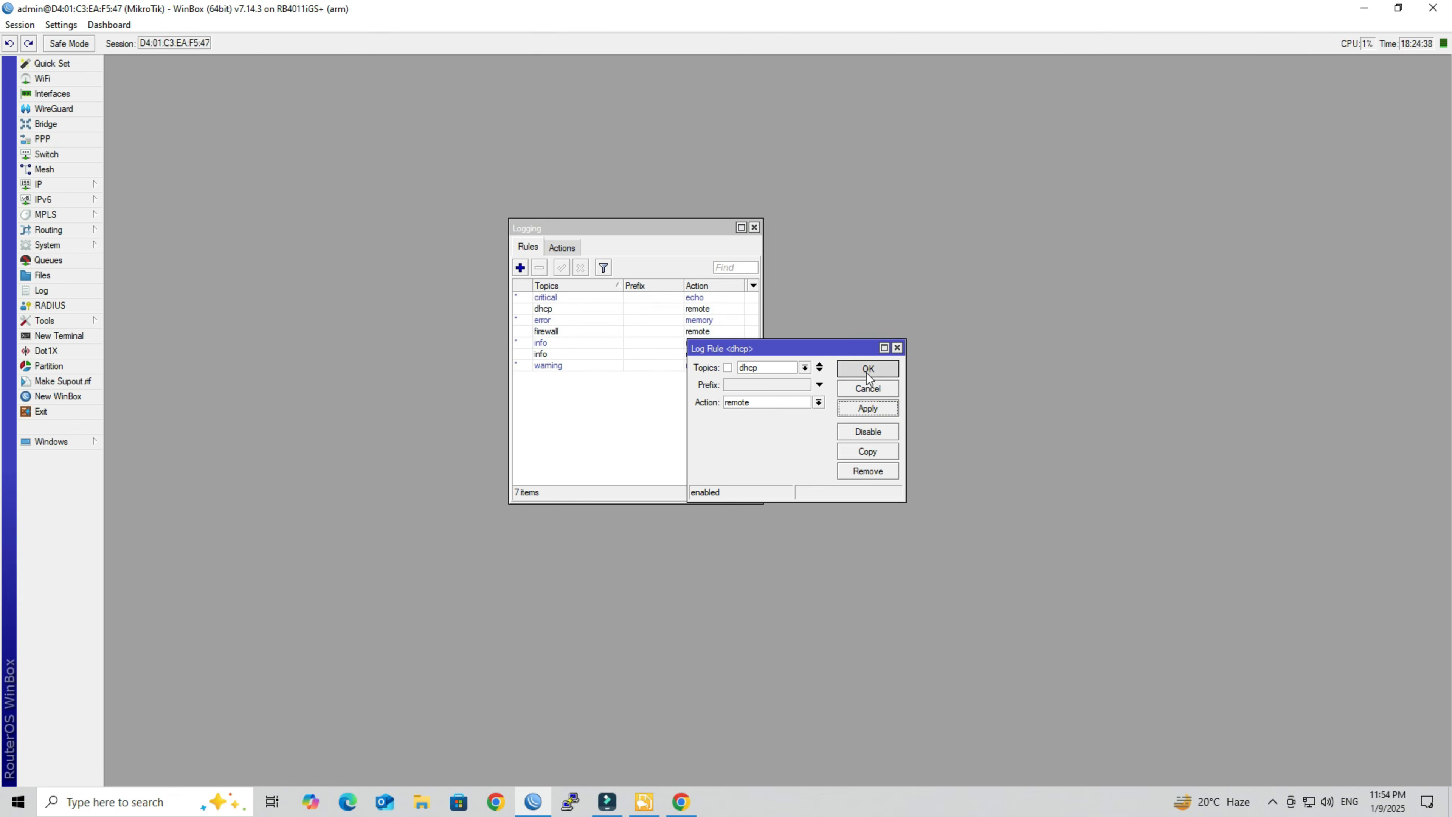
left_click(868, 368)
left_click(546, 310)
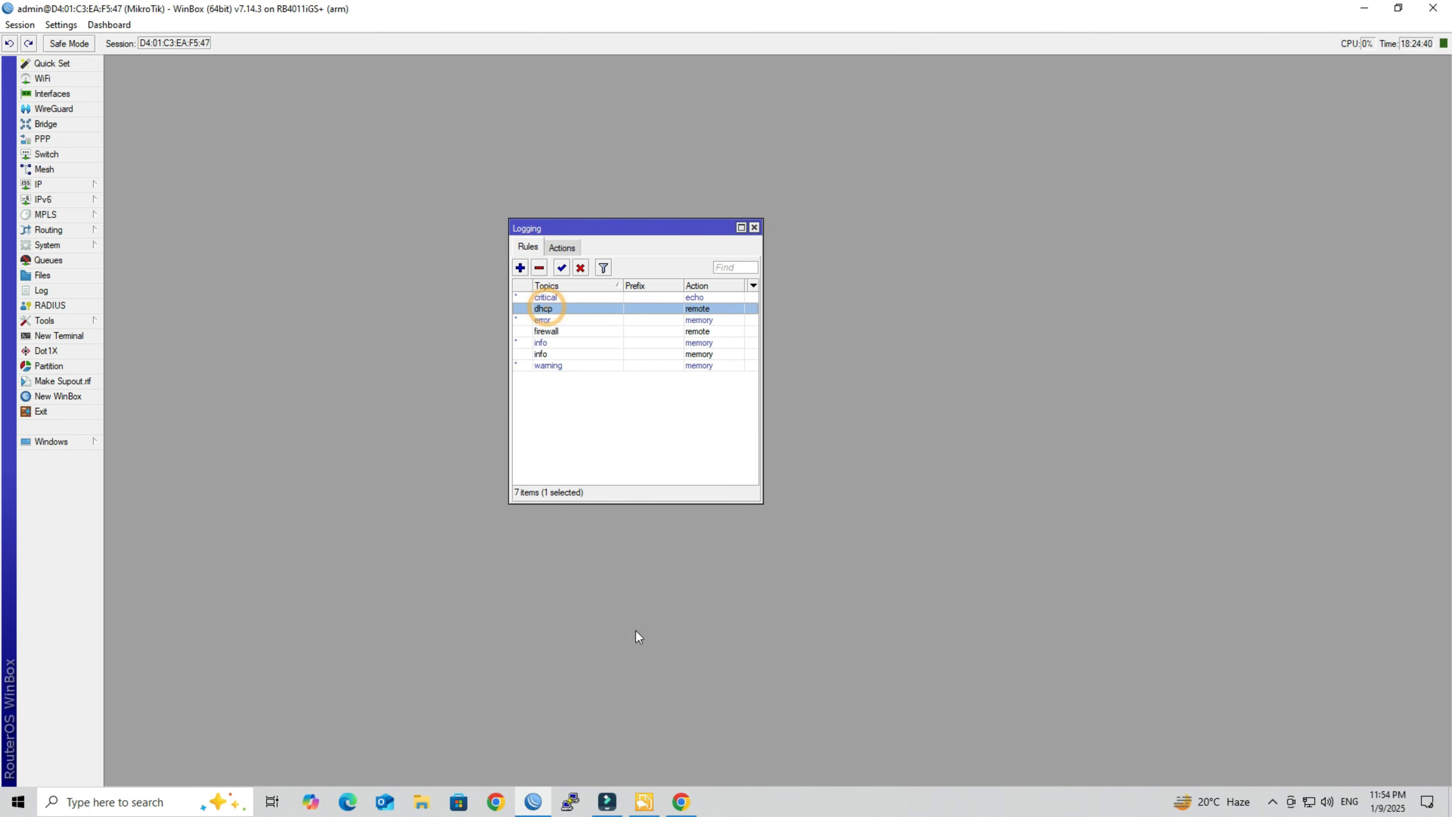
Step: Switch to Kiwi Syslog Server, clear its log display, and open the Windows Network Connections window
left_click(644, 800)
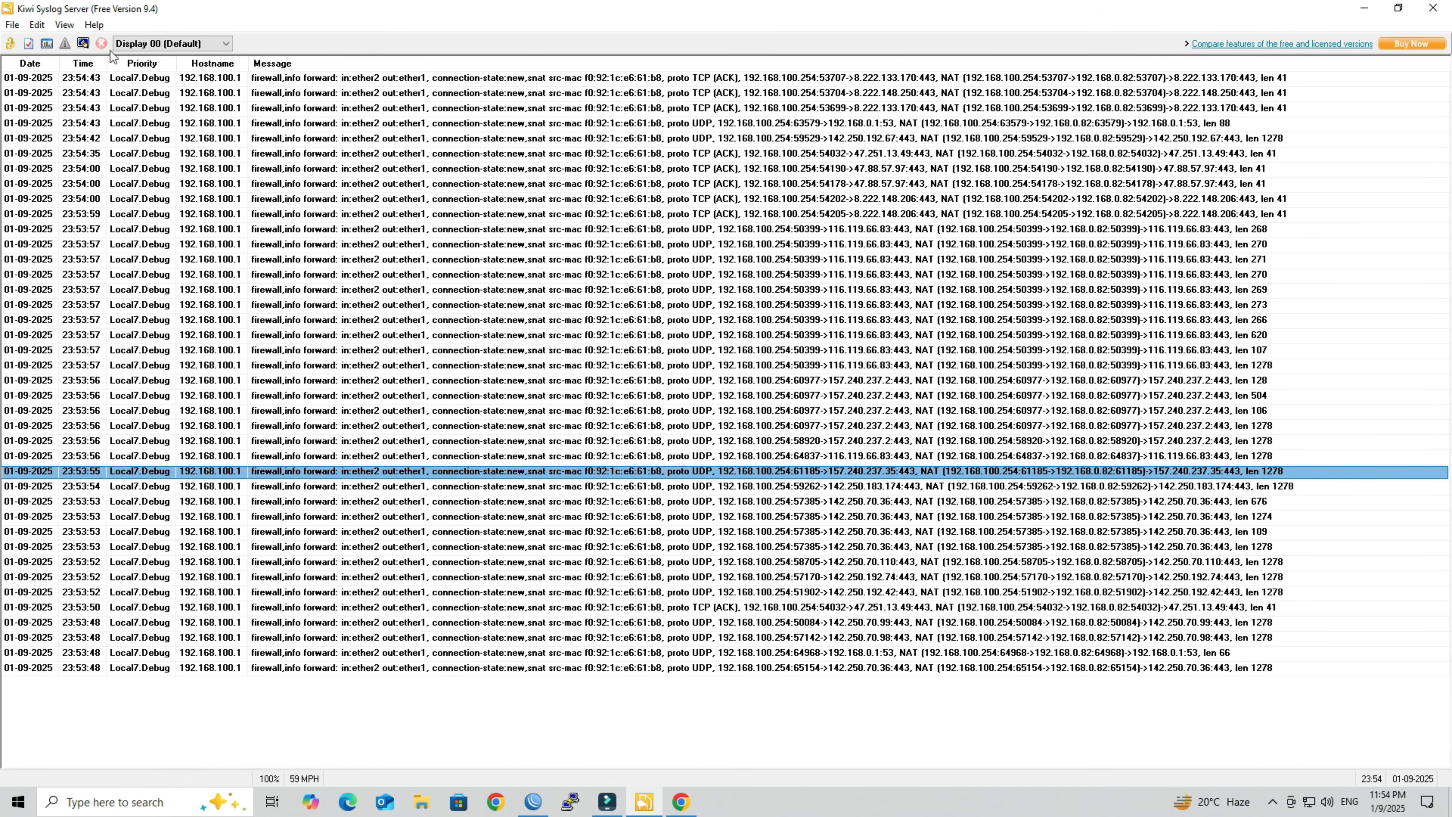
left_click(83, 43)
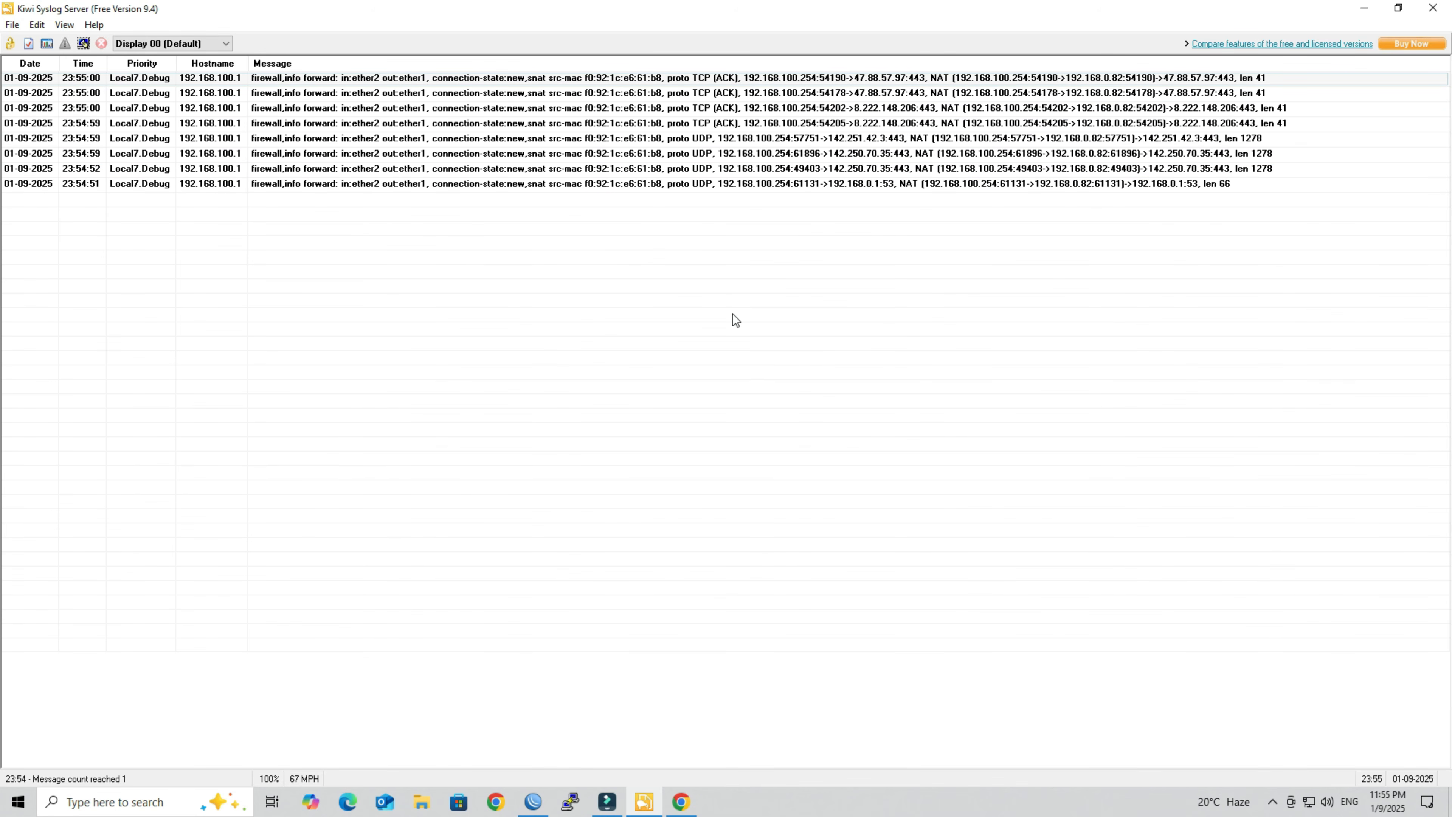
key("super+r")
type("n")
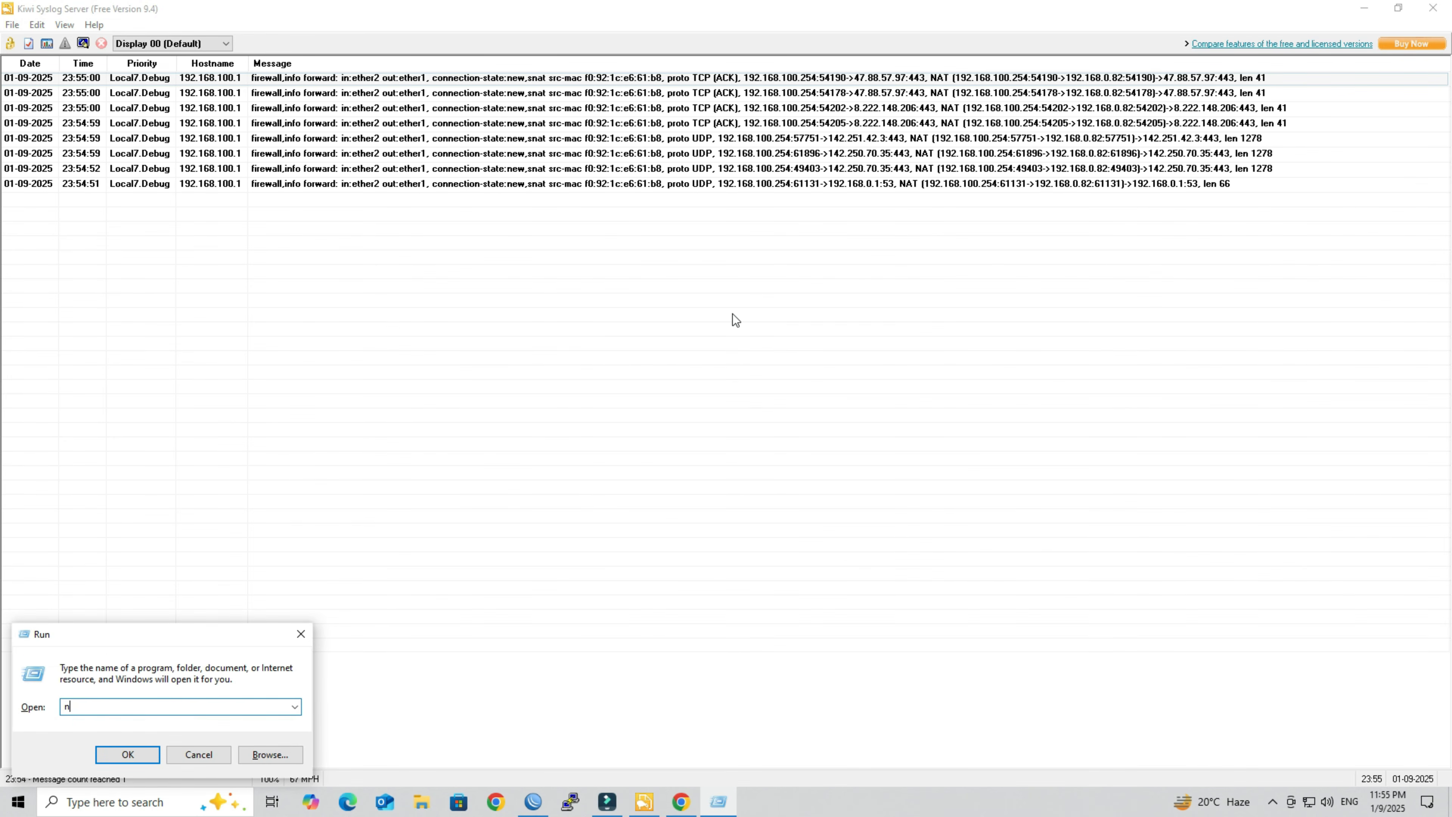
key("Down")
key("Down")
key("Return")
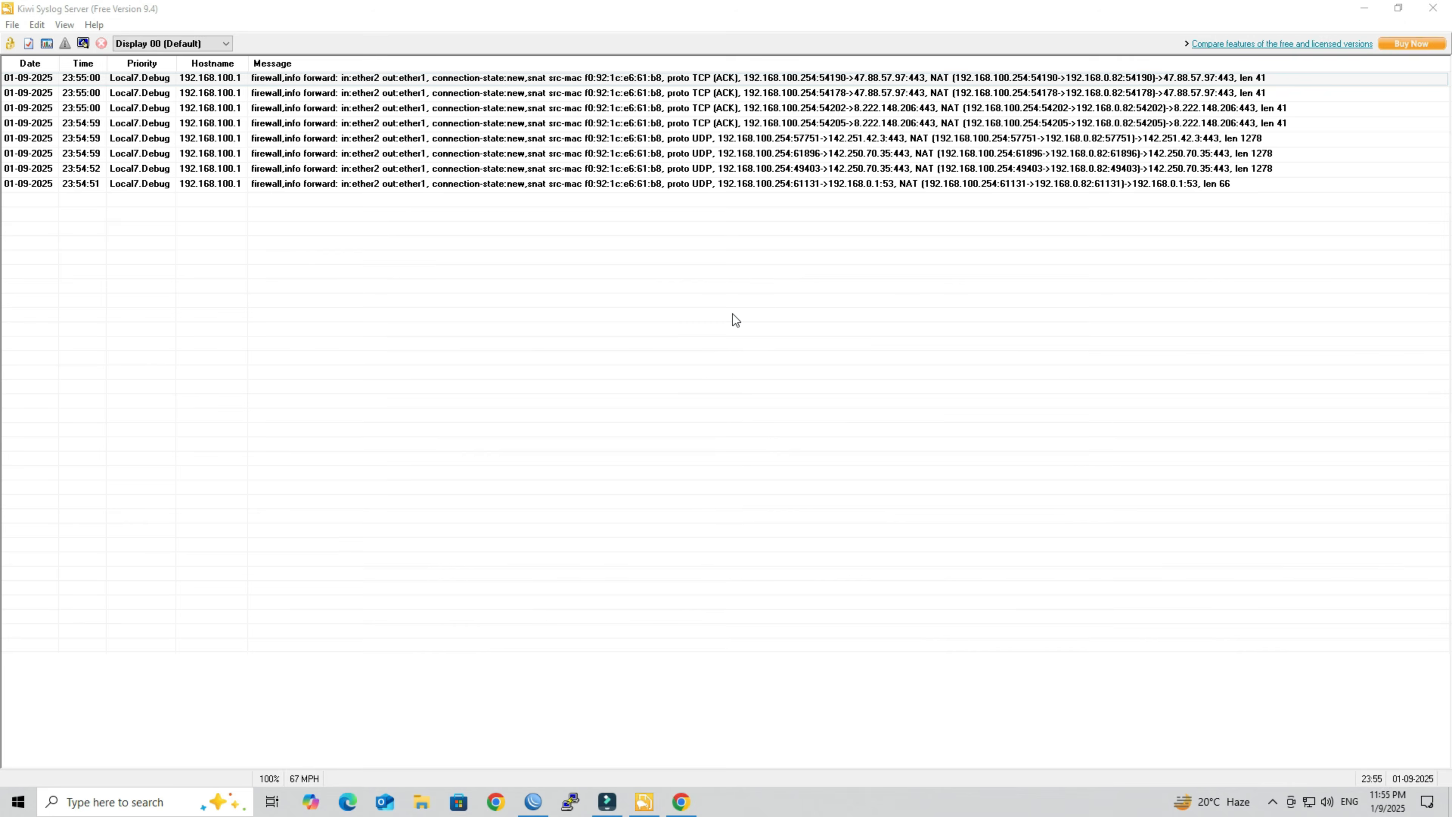
Step: Disable and re-enable the LAN 1 adapter to trigger a DHCP request, and close the disconnected WinBox window
right_click(485, 102)
left_click(499, 113)
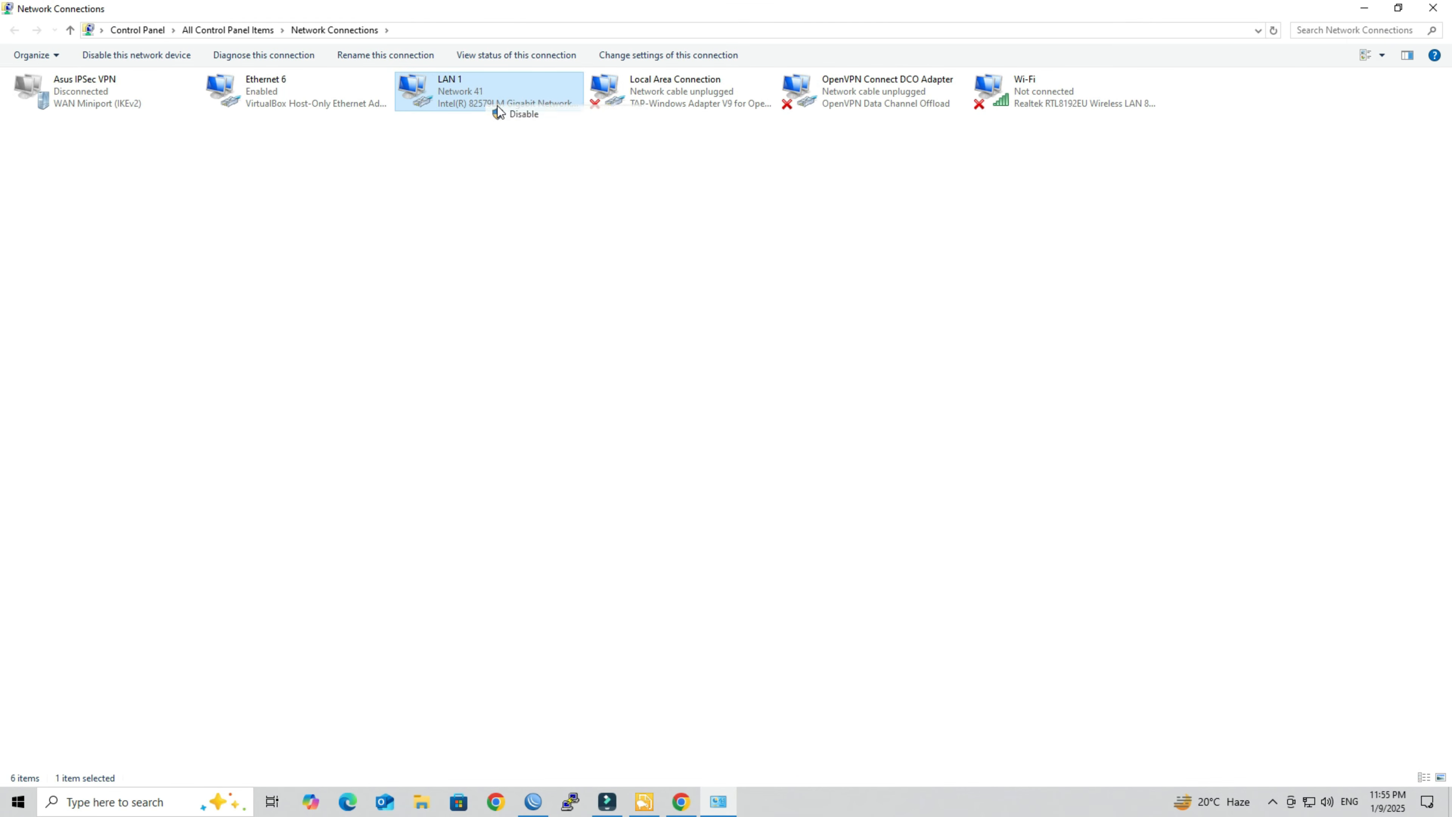
right_click(490, 106)
left_click(510, 115)
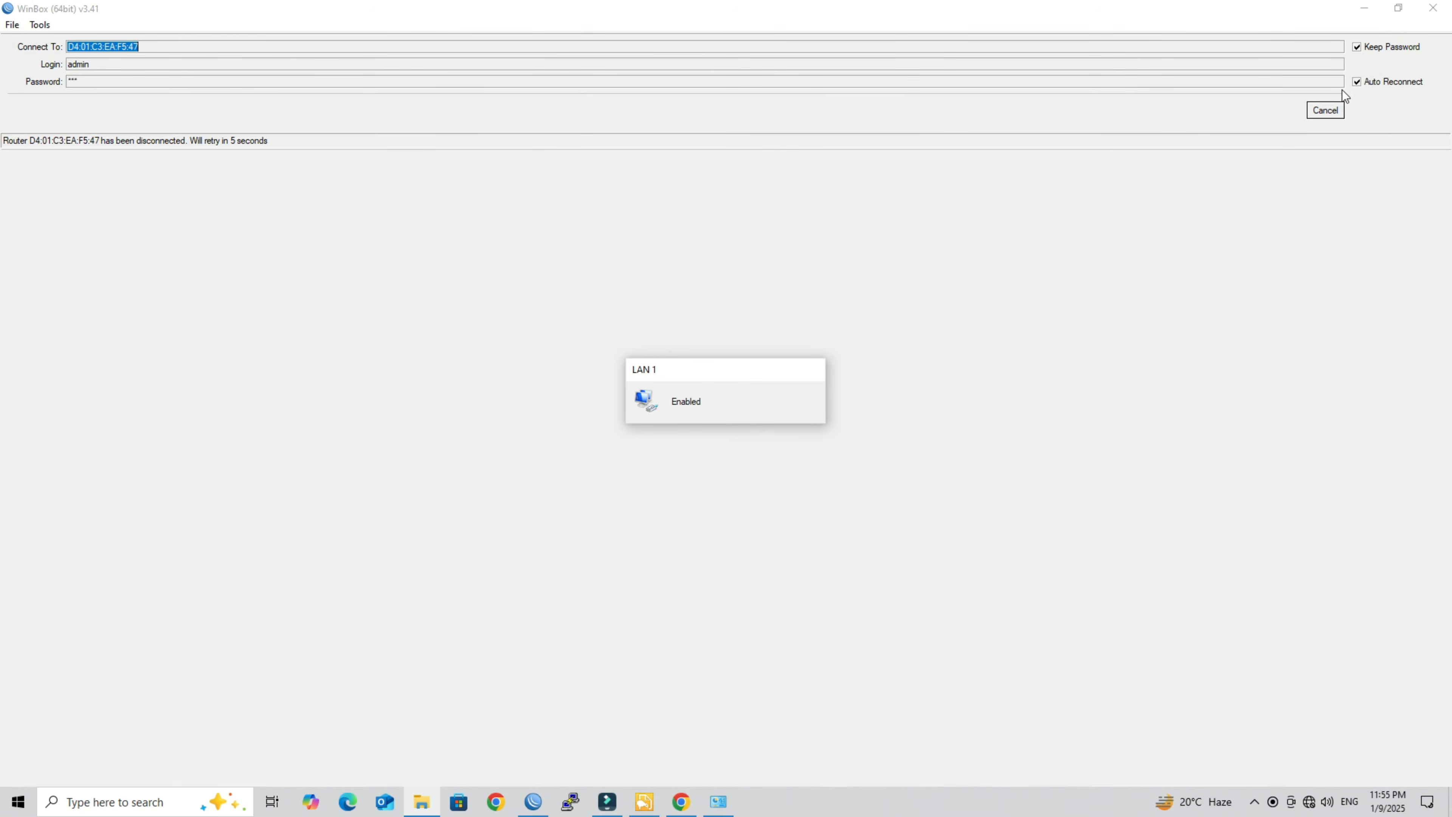
left_click(1433, 8)
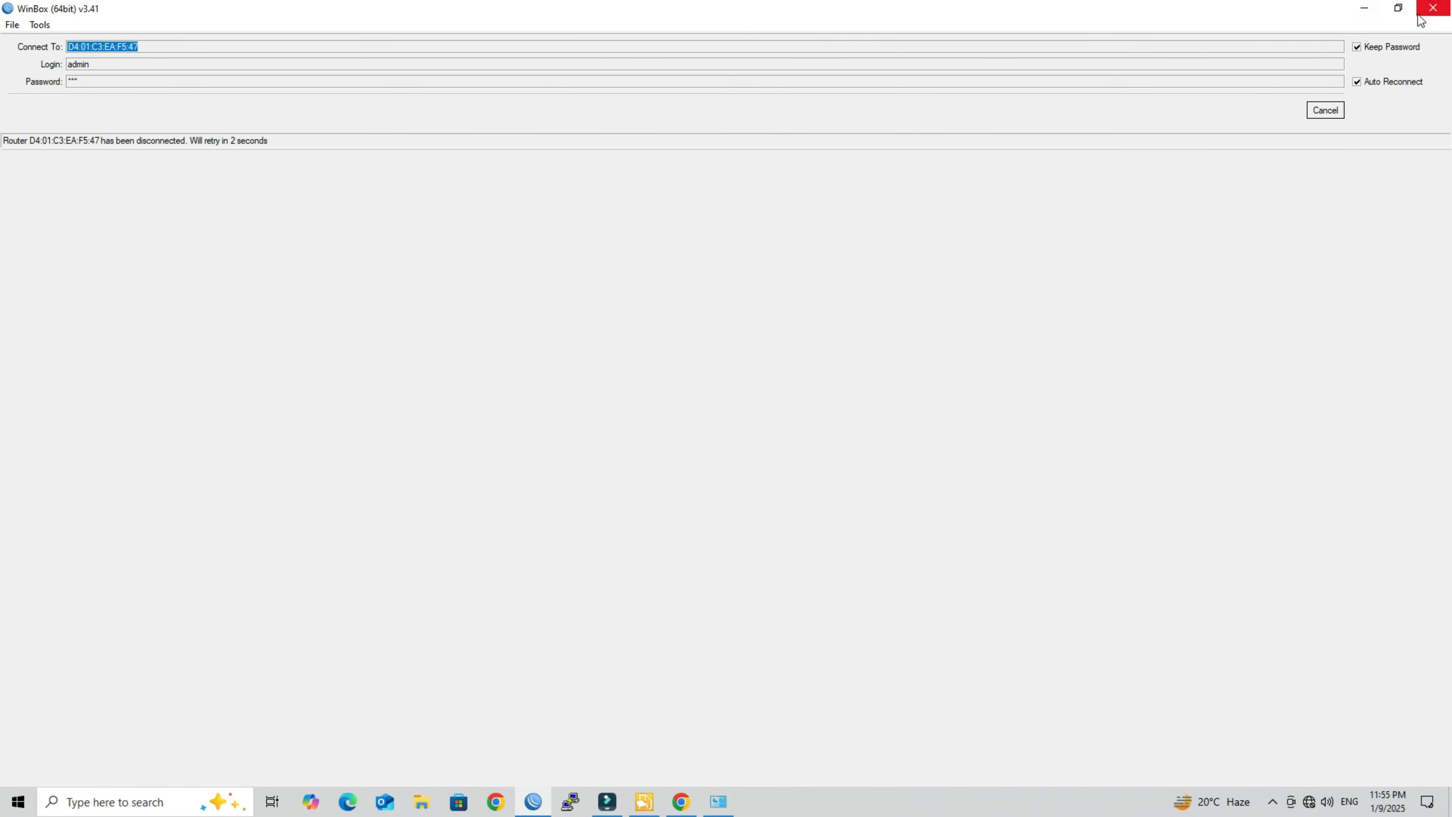
left_click(1433, 8)
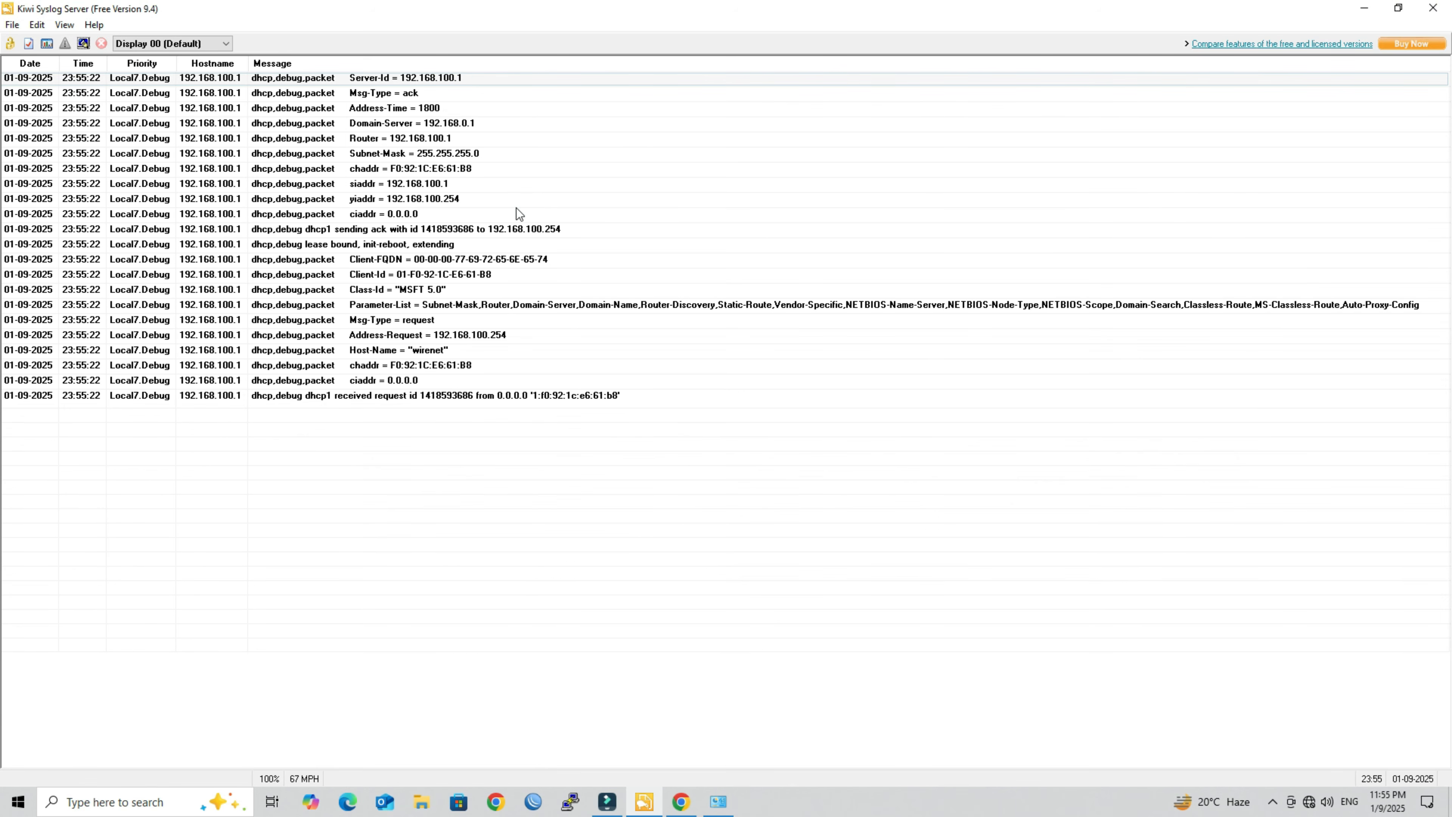
Step: Examine the received DHCP log entries in Kiwi Syslog Server for request, acknowledgement and client details
left_click(375, 81)
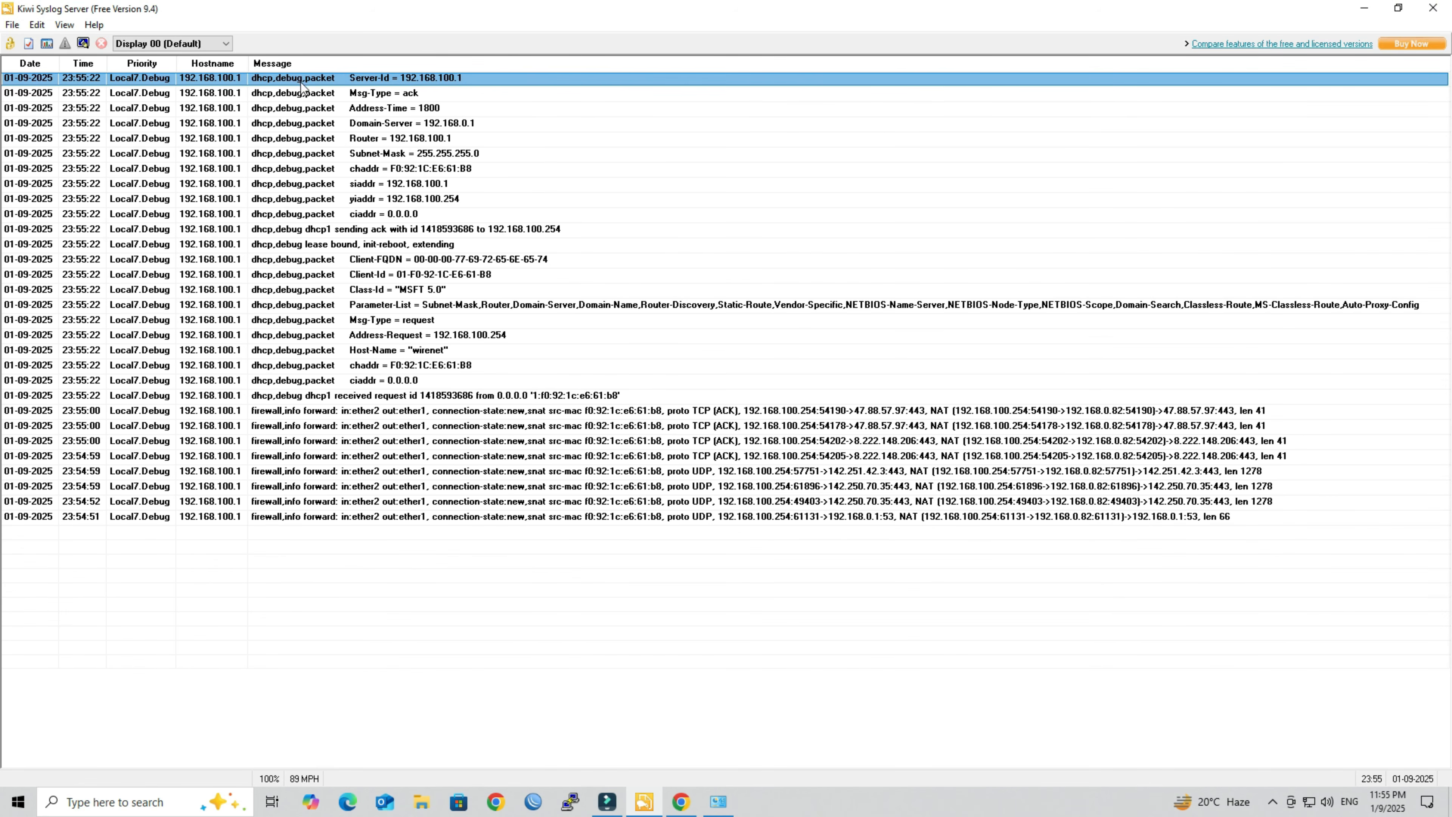
left_click_drag(302, 153, 308, 198)
left_click(313, 234)
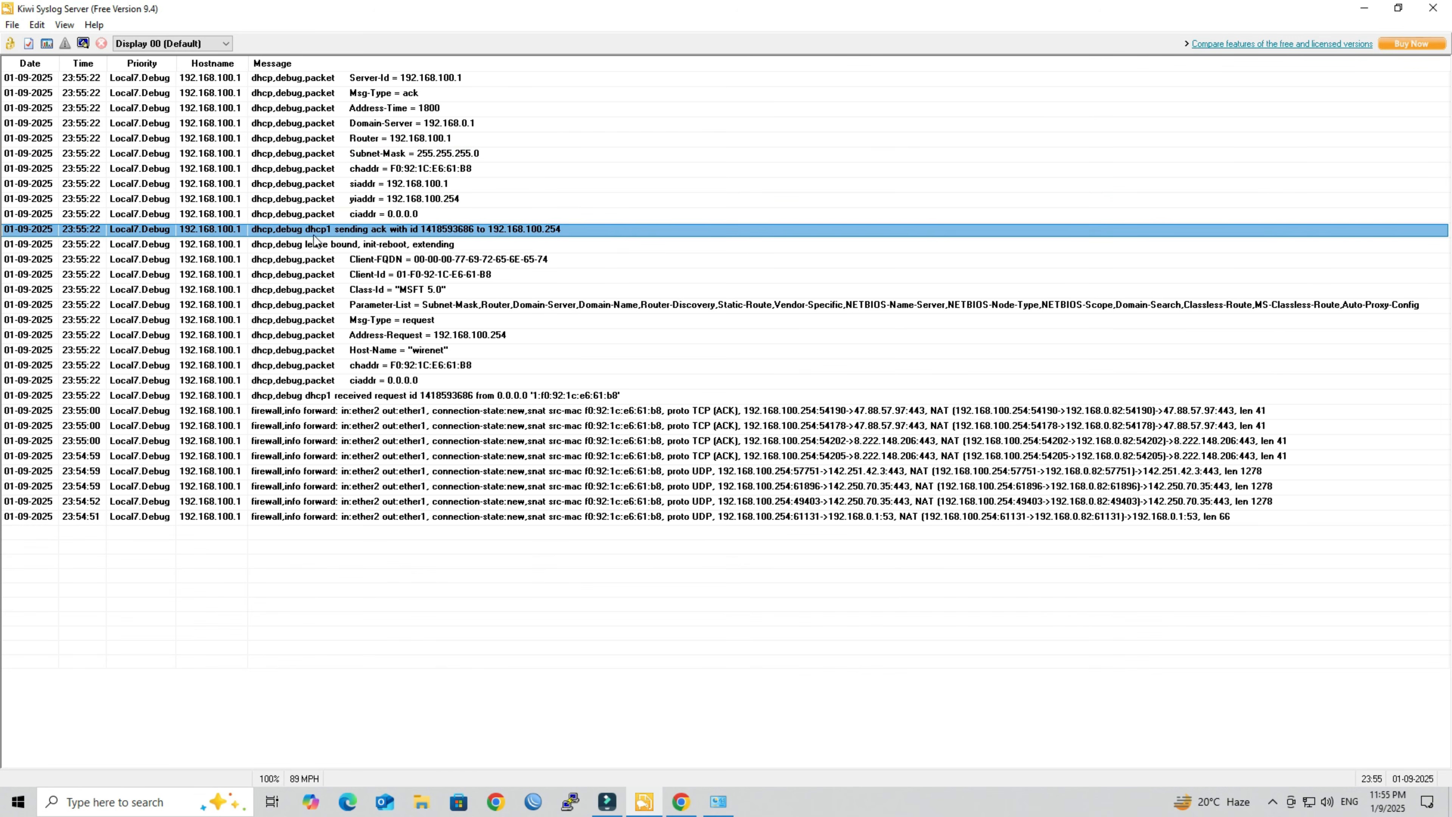
left_click(343, 262)
left_click(376, 381)
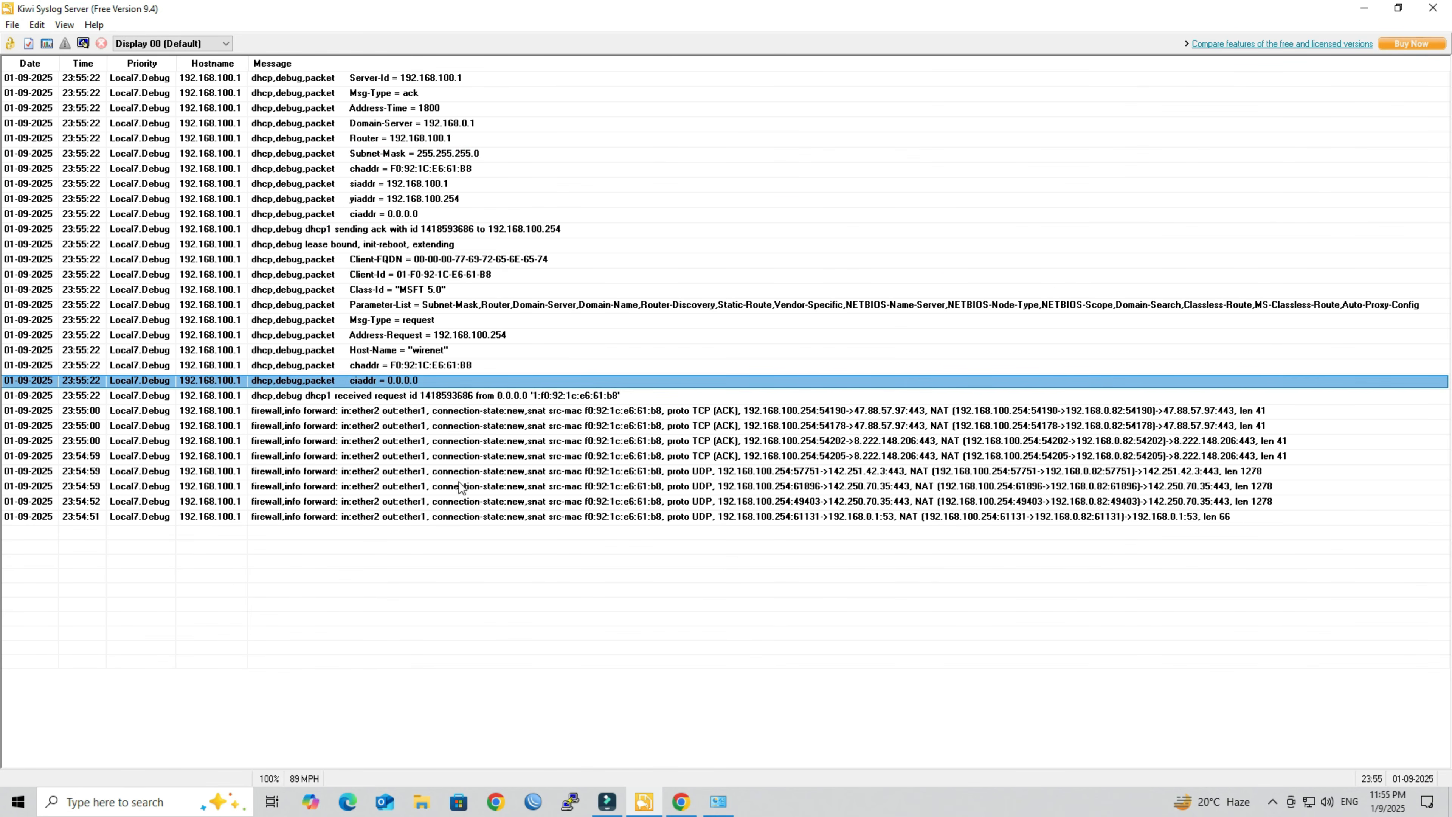
left_click(429, 293)
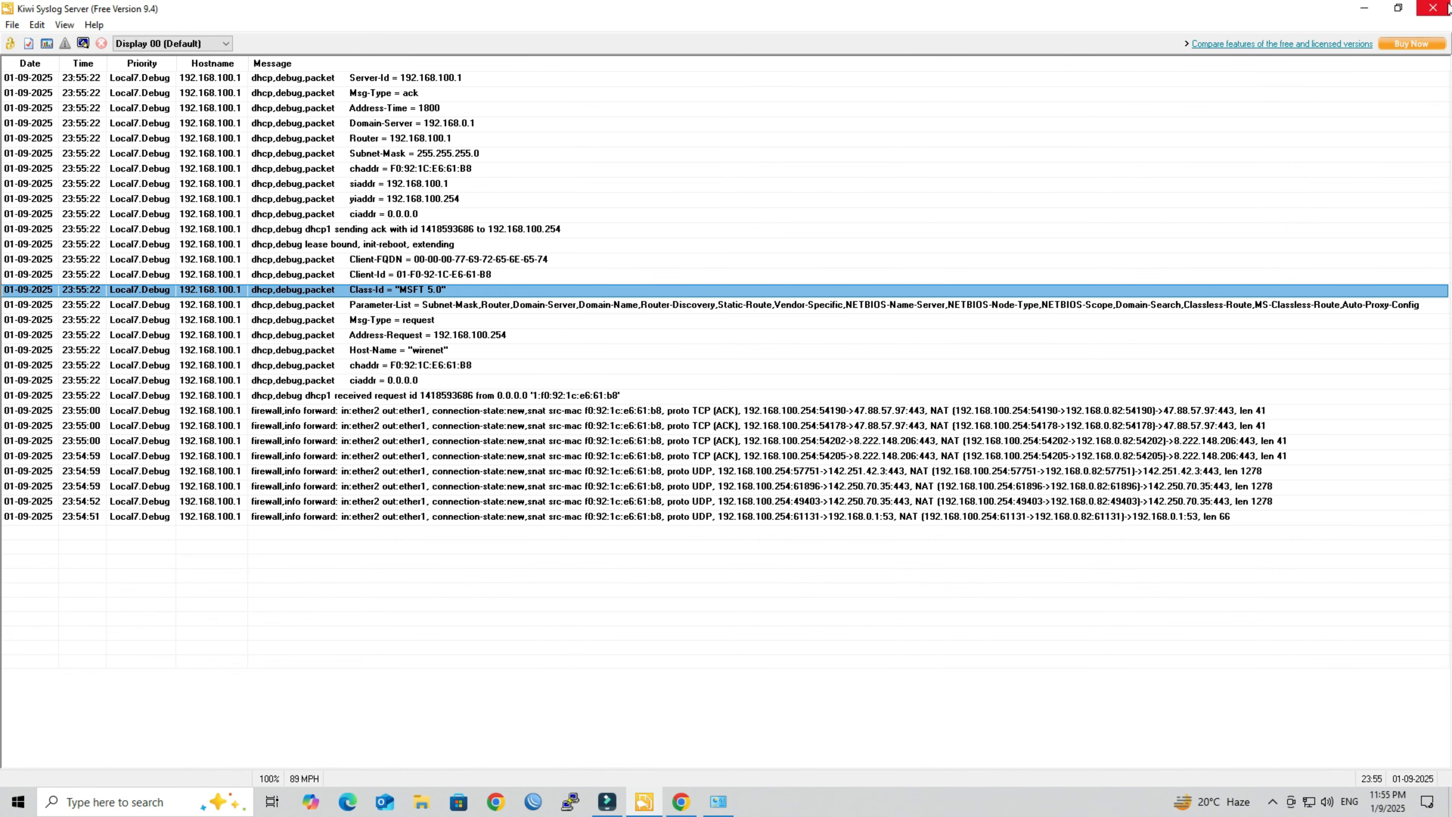
left_click(1334, 79)
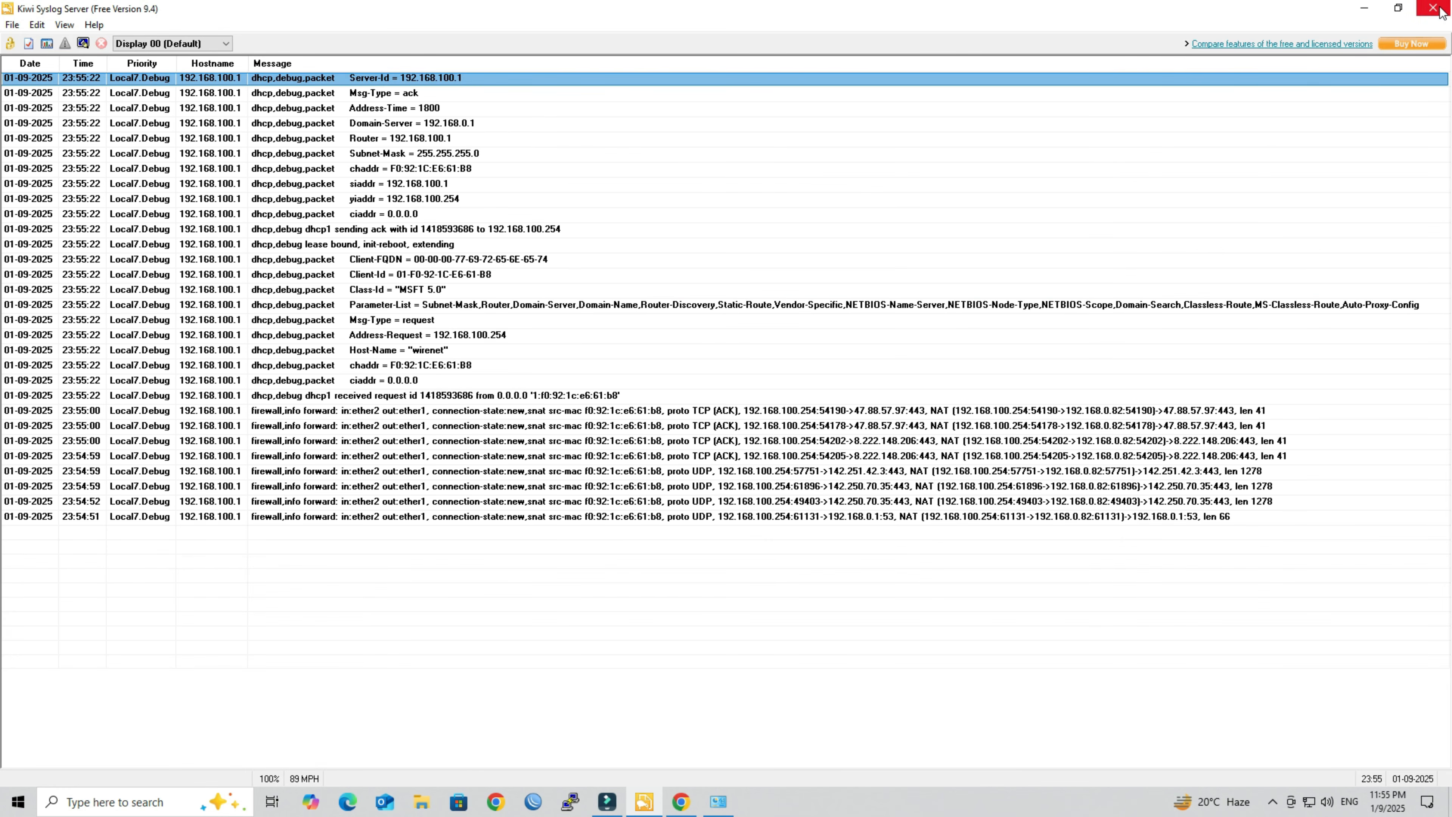